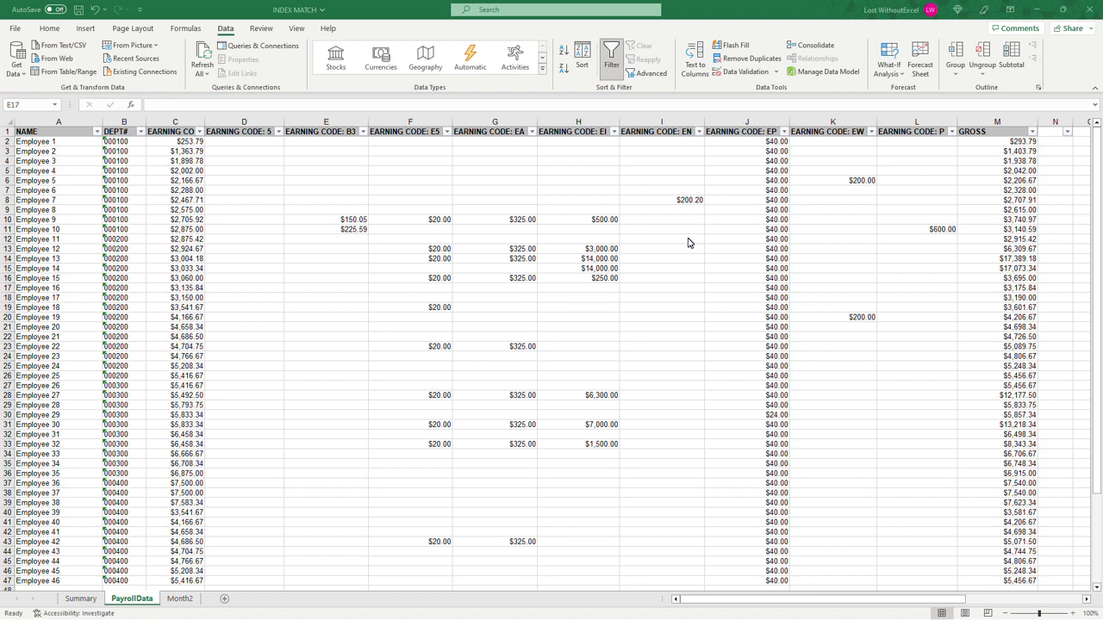
Step: Examine the earning code columns and the DEPT# filter values on the PayrollData sheet
left_click(226, 134)
left_click_drag(173, 131, 912, 136)
left_click(177, 131)
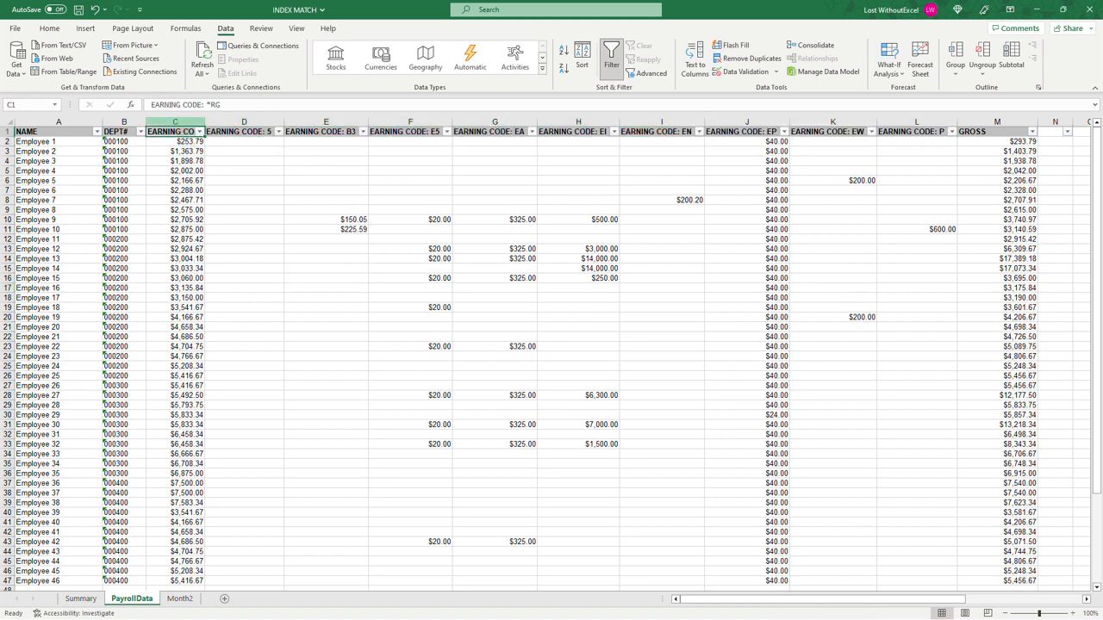
key("ctrl+shift+Down")
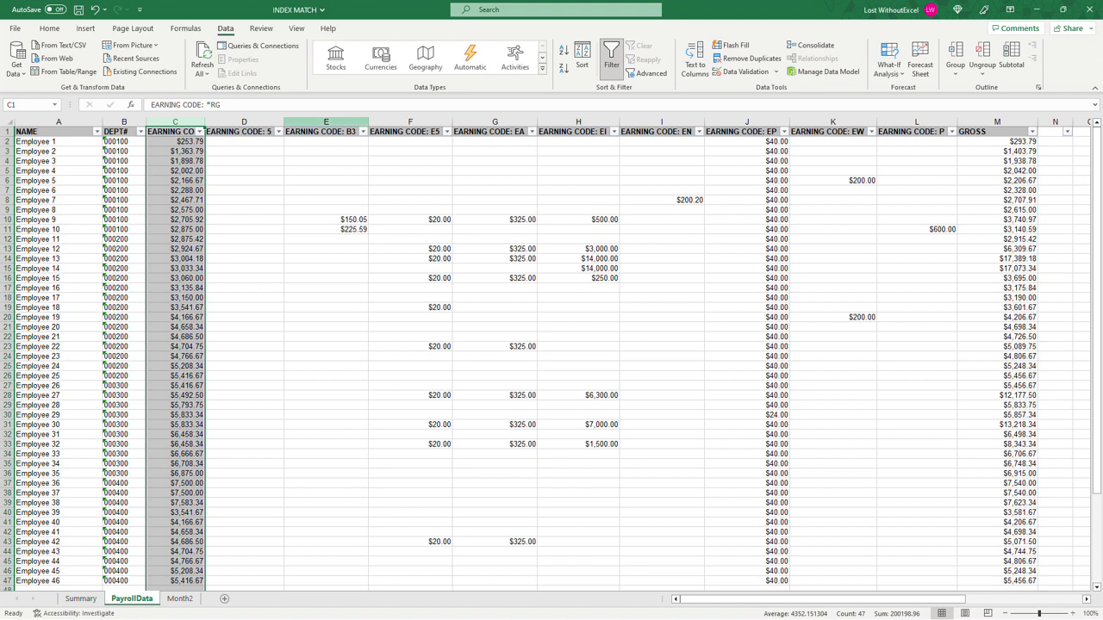
left_click(325, 121)
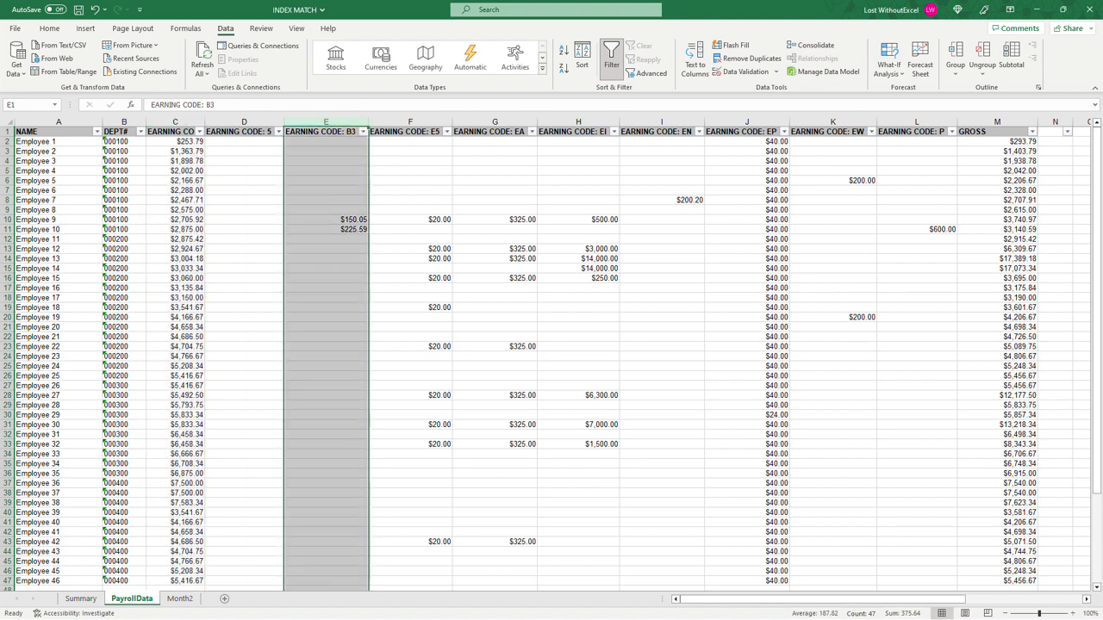
left_click(578, 121)
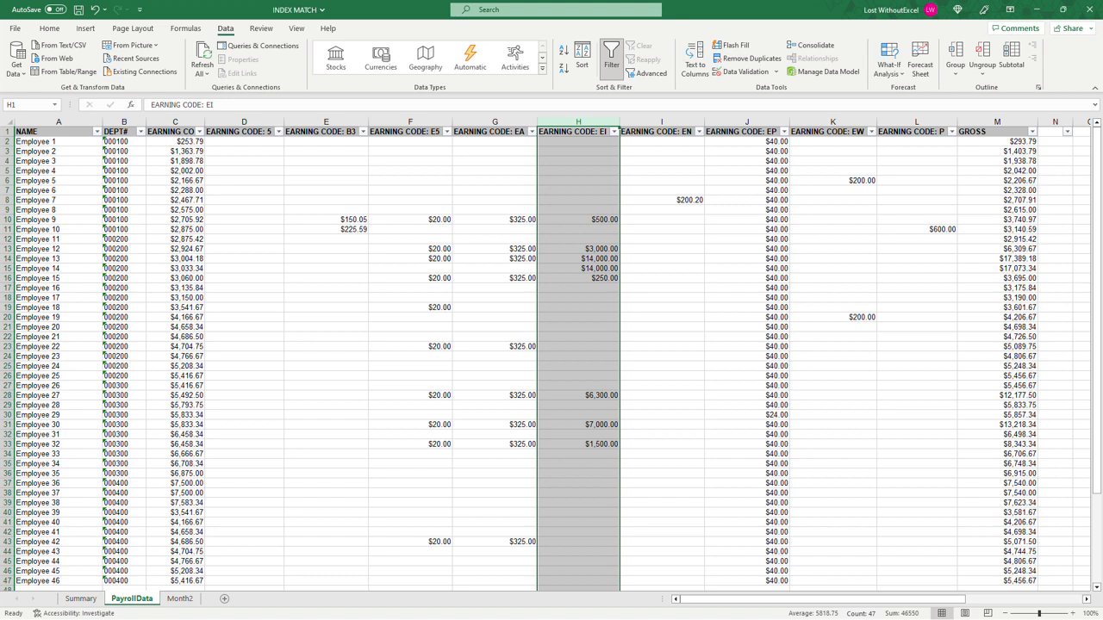
left_click(410, 121)
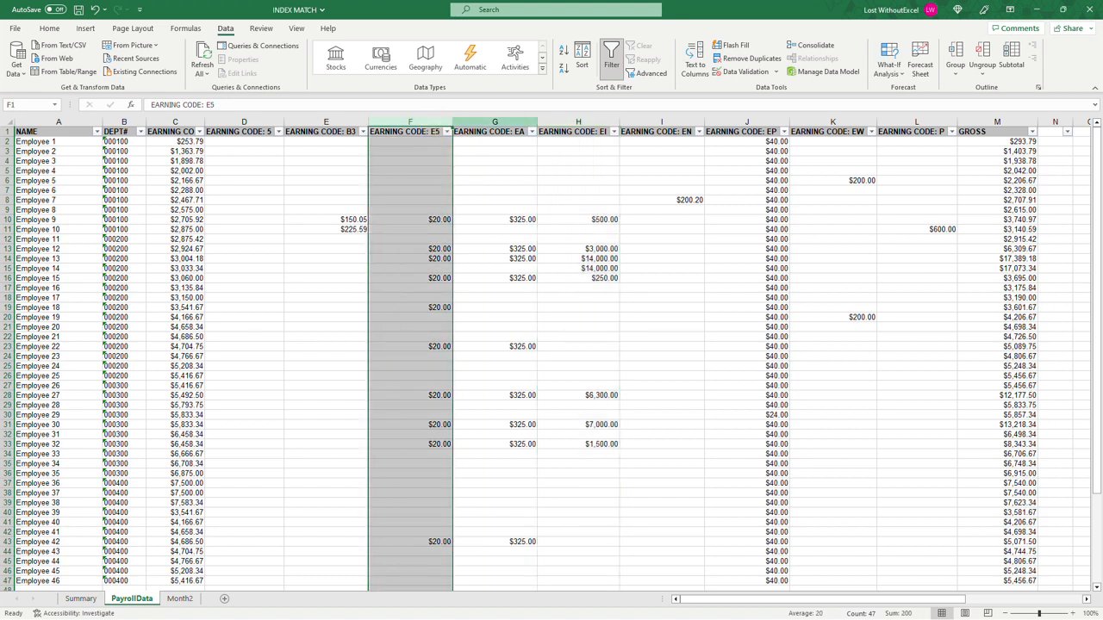
left_click(495, 121)
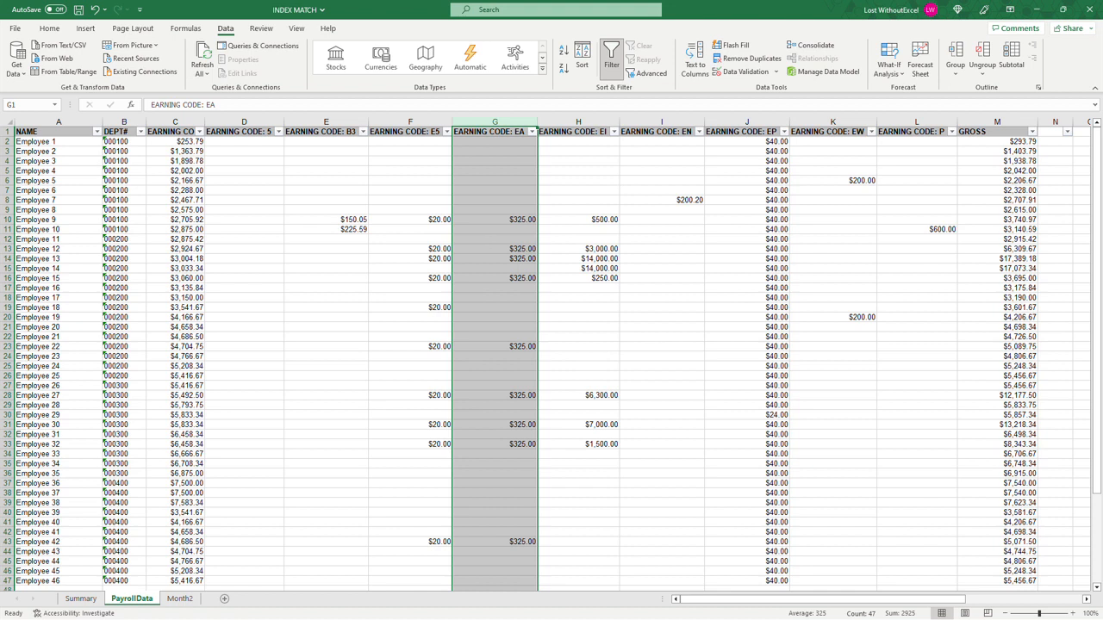
left_click(865, 297)
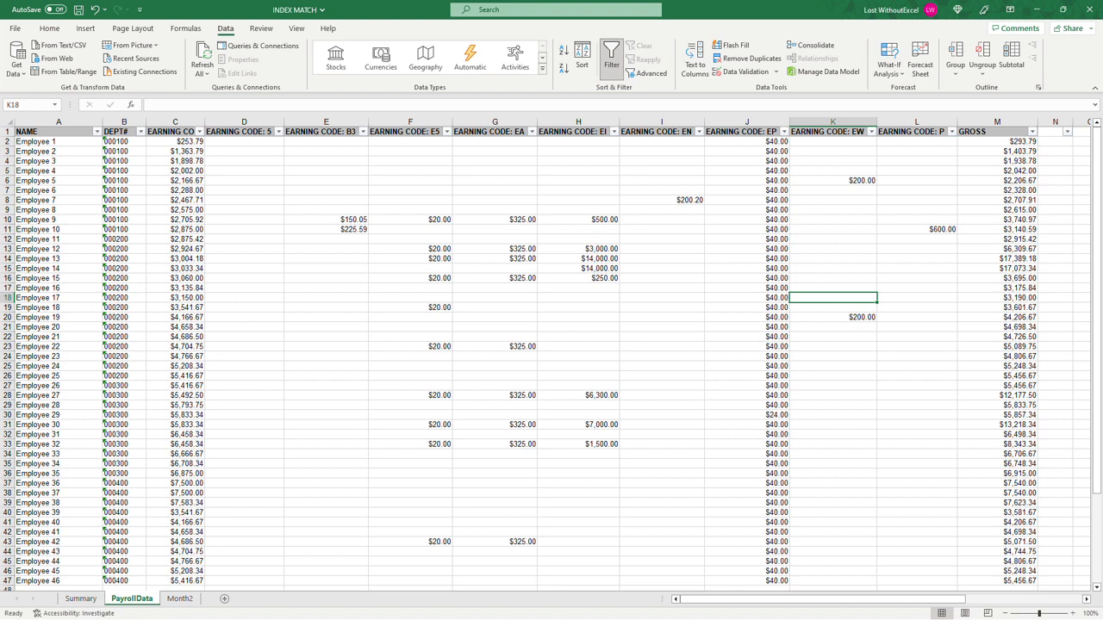
left_click(140, 131)
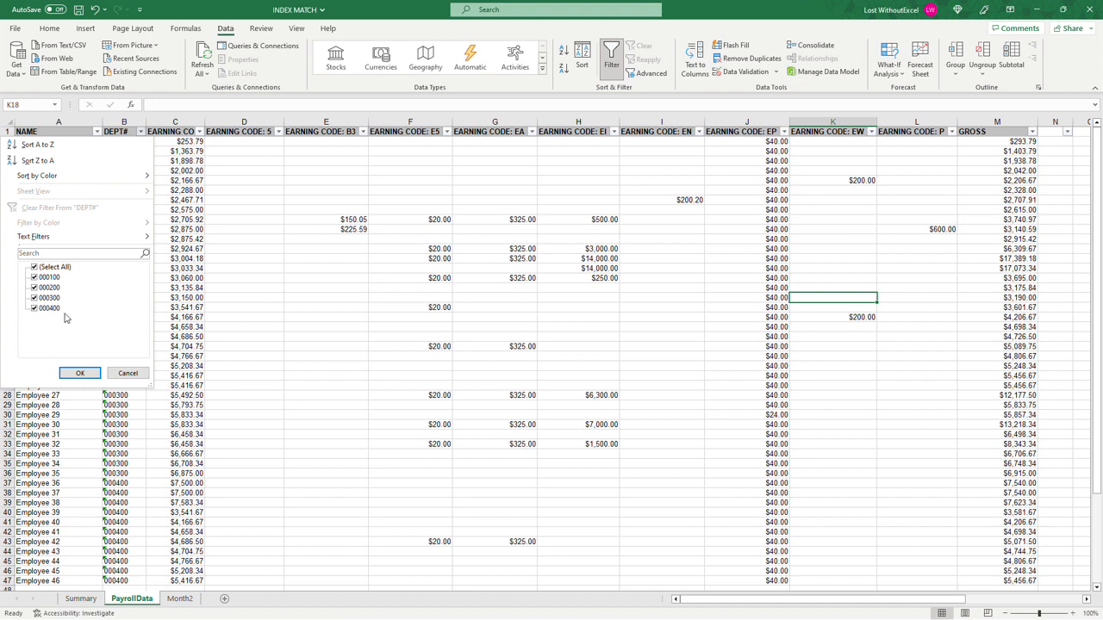
left_click(128, 372)
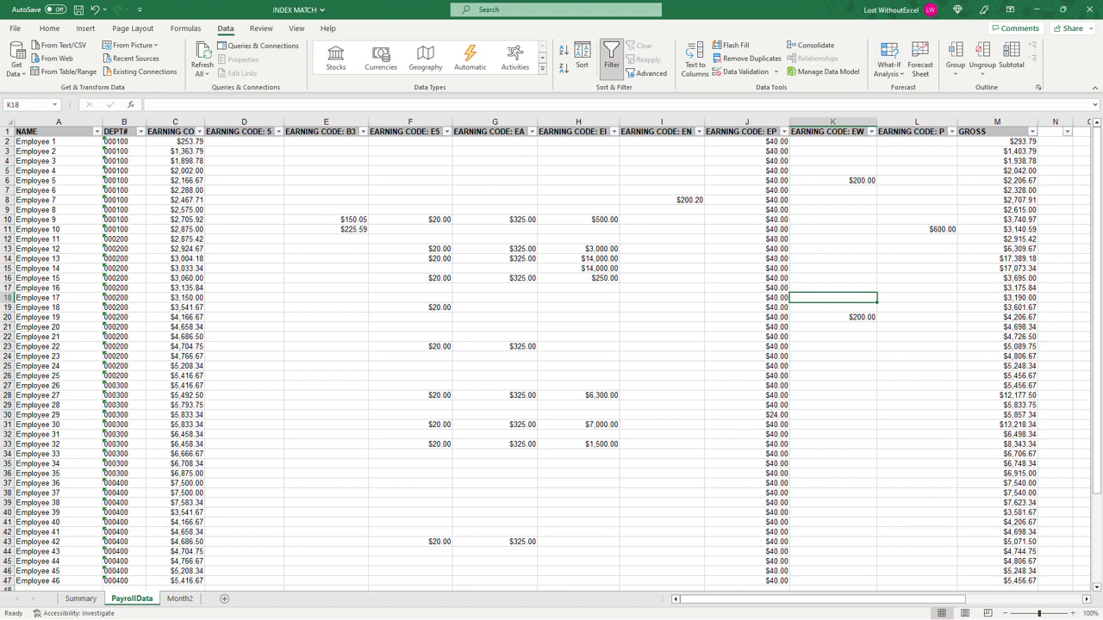
Step: Review the Summary sheet's Payroll Code, Dept, GLA, Debit, Credit and Description columns, comparing the codes with the PayrollData headers
left_click(80, 598)
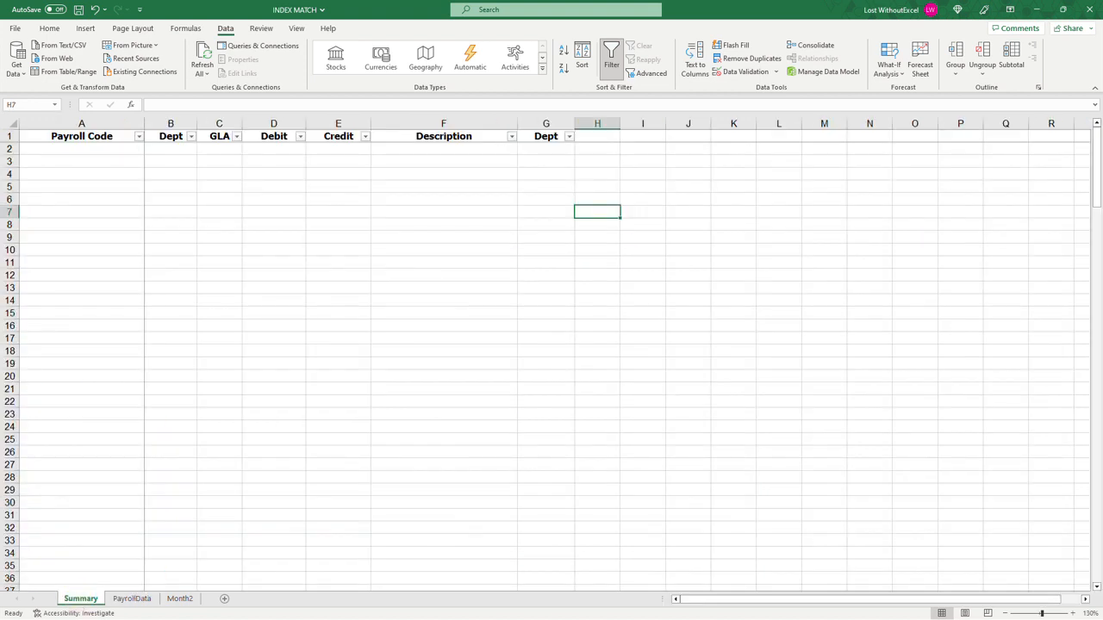
left_click_drag(81, 123, 168, 123)
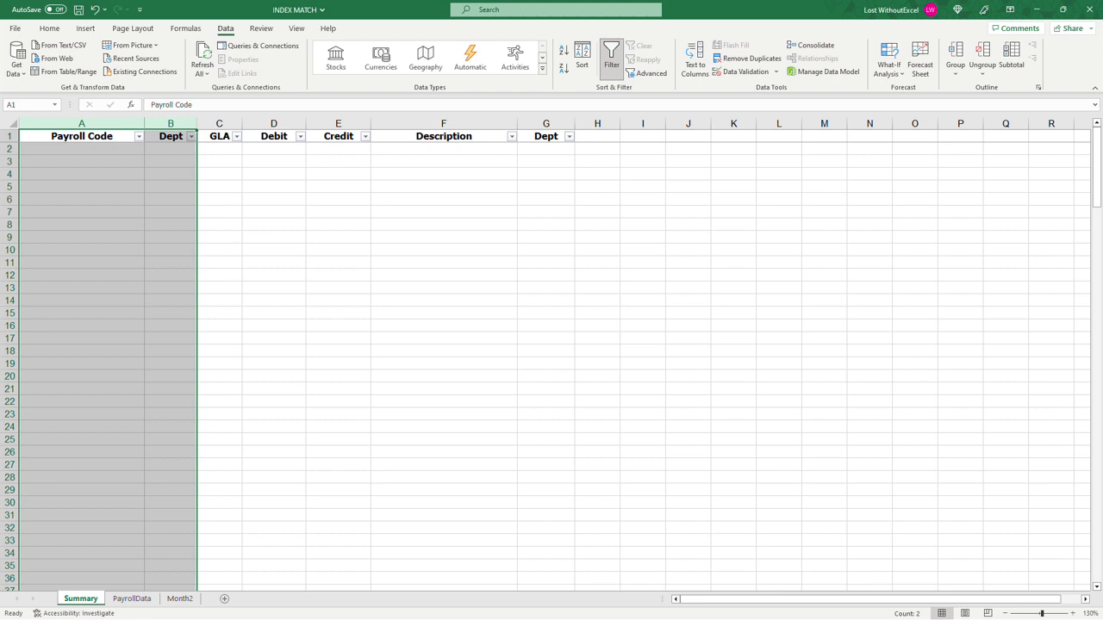
left_click(134, 598)
left_click_drag(244, 131, 817, 133)
left_click(80, 598)
left_click_drag(165, 148, 178, 330)
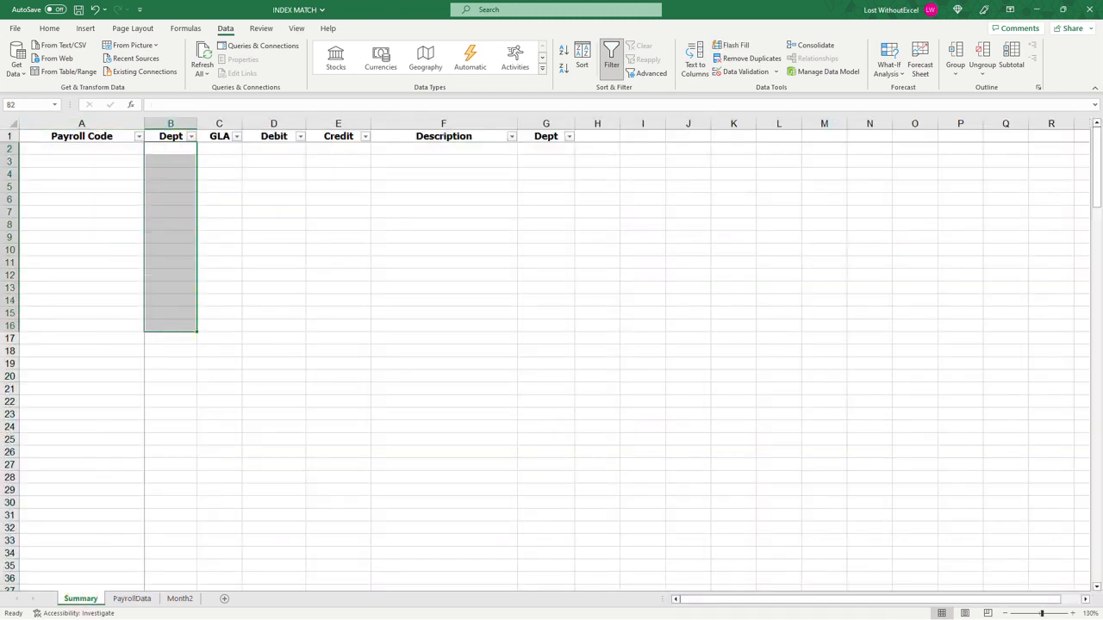
left_click(219, 124)
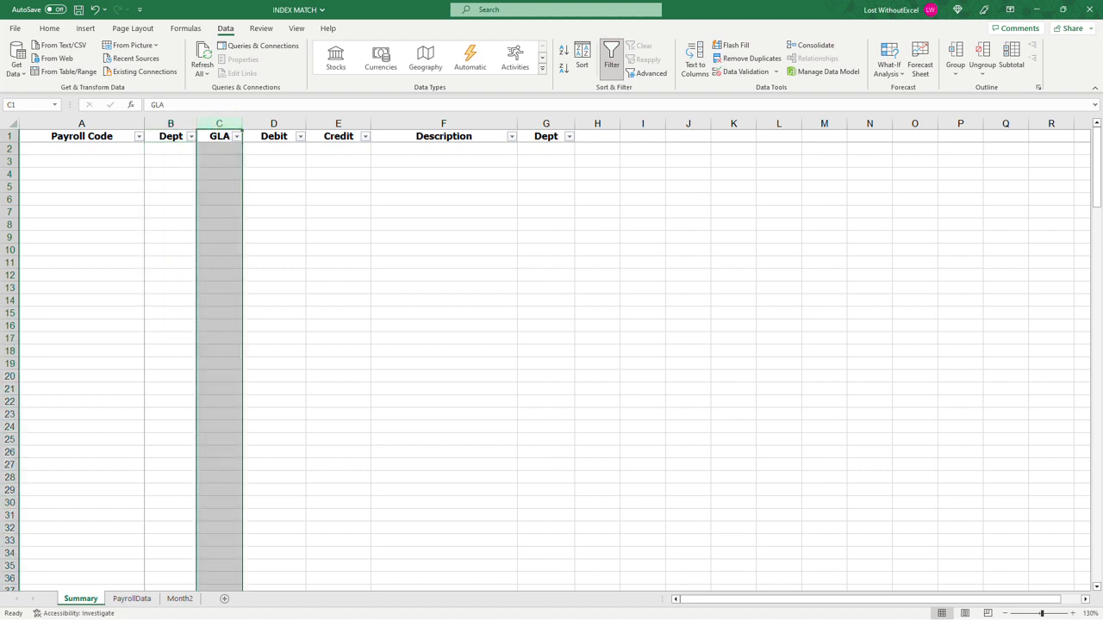
left_click(274, 123)
left_click(338, 123)
left_click(274, 123)
left_click(338, 124)
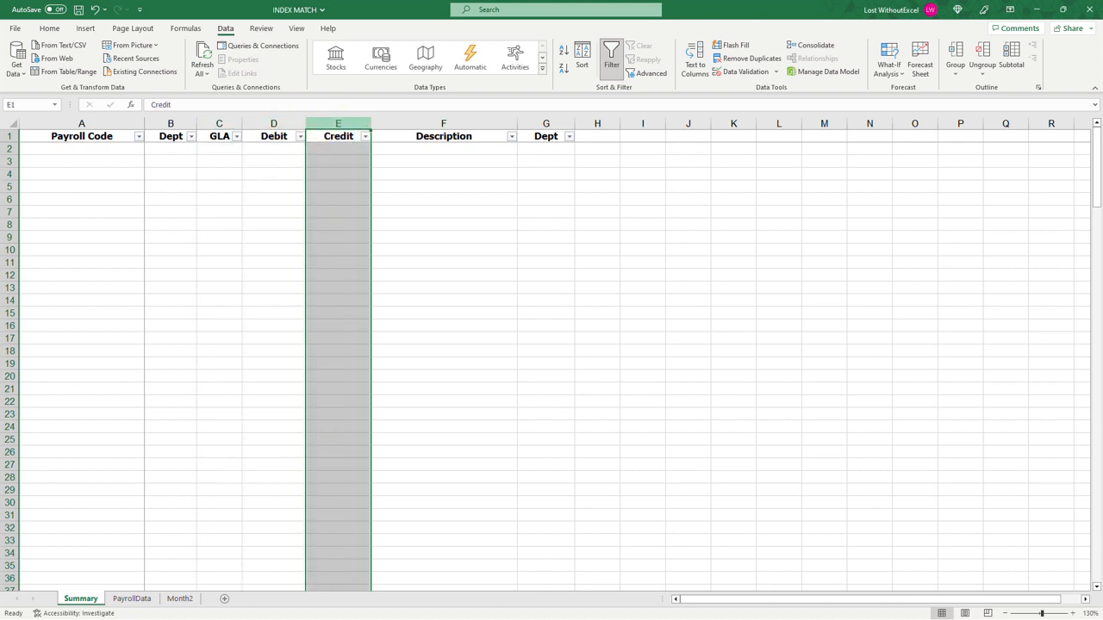
left_click(274, 136)
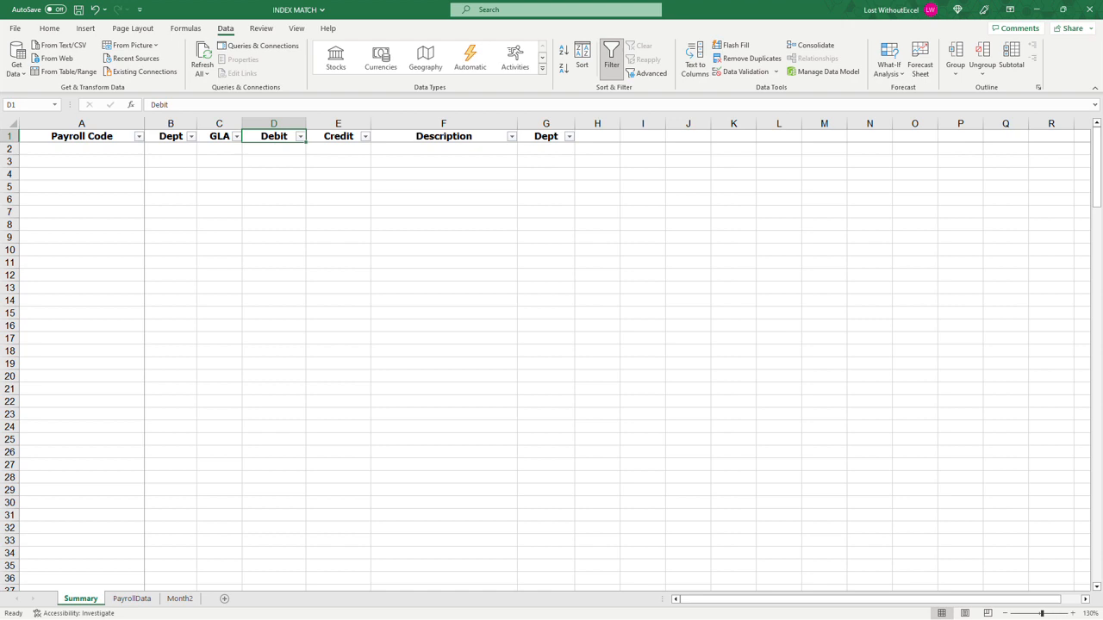
left_click(431, 124)
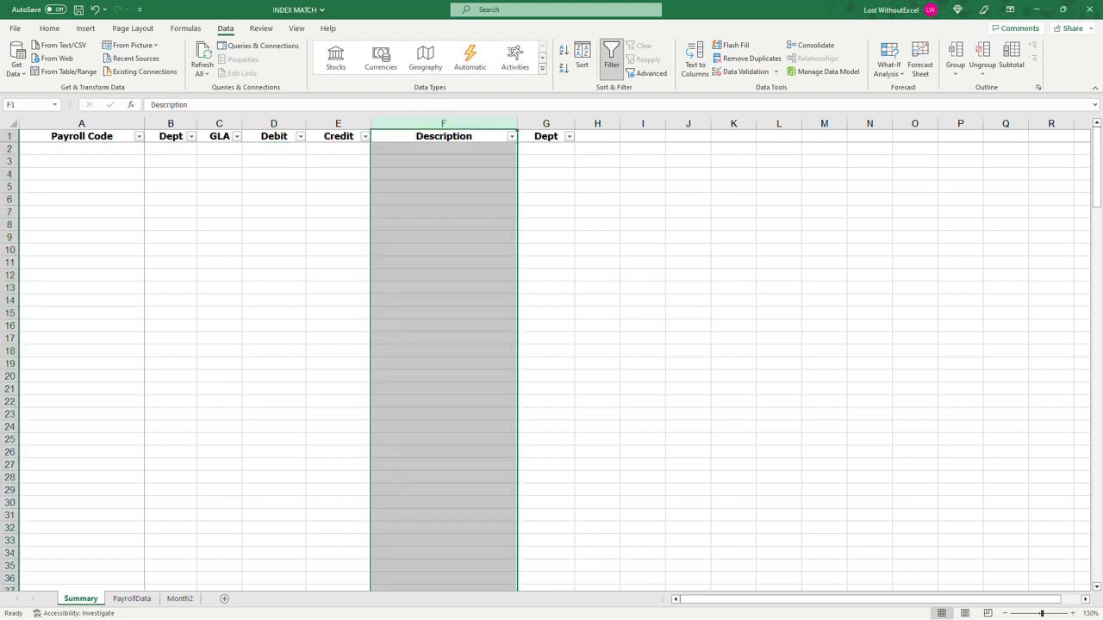
Step: Compare the two Dept columns, B and G, on the Summary sheet
left_click(546, 123)
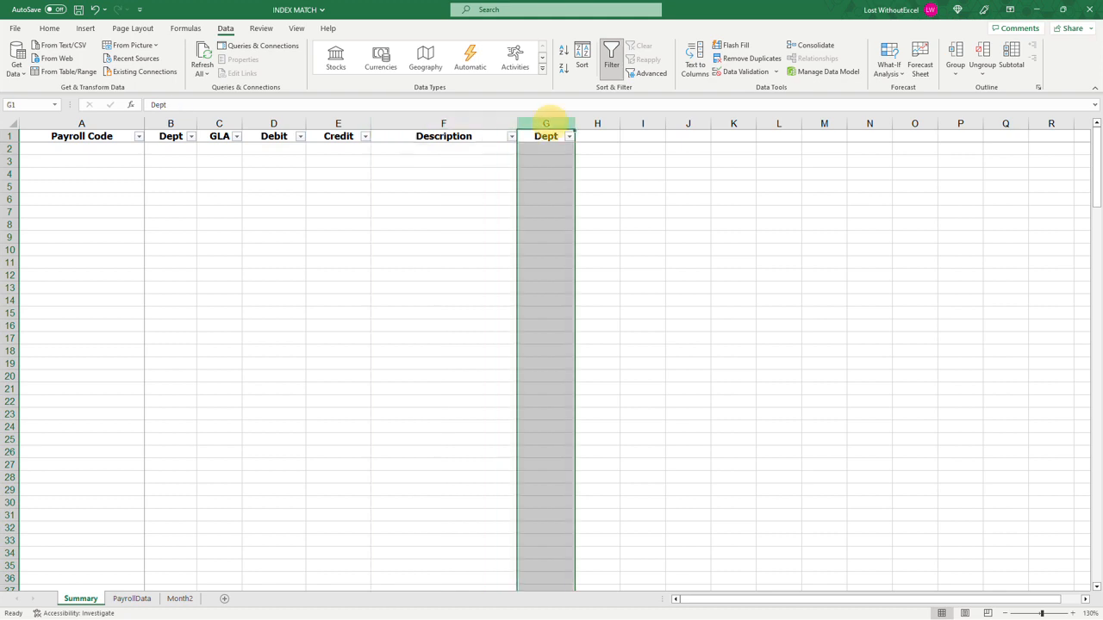
left_click_drag(547, 149, 552, 349)
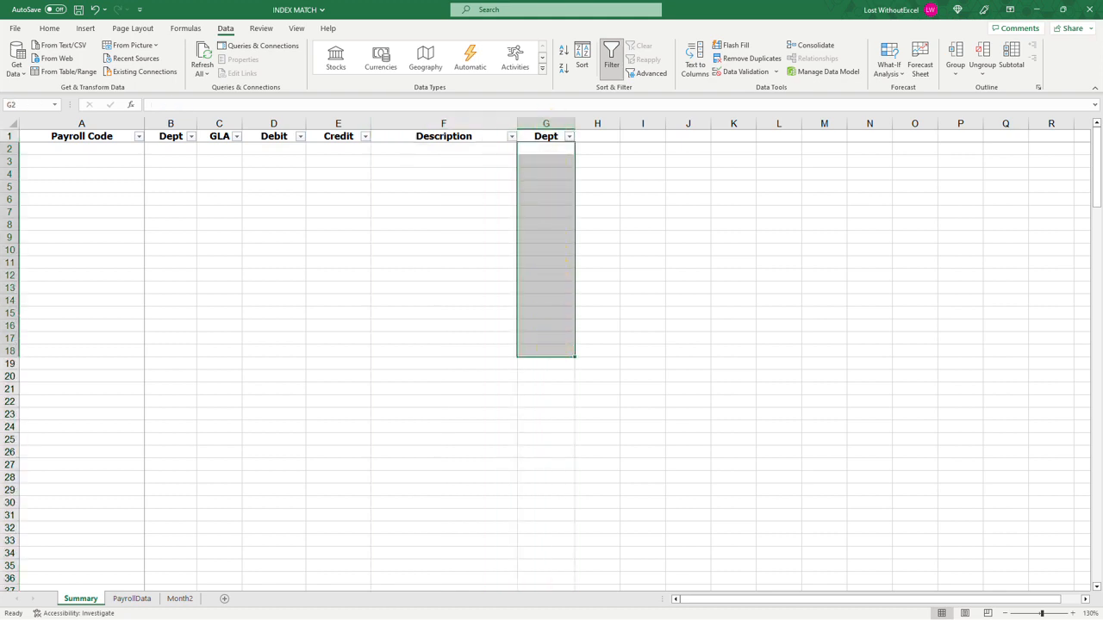
left_click(170, 136)
left_click(545, 136)
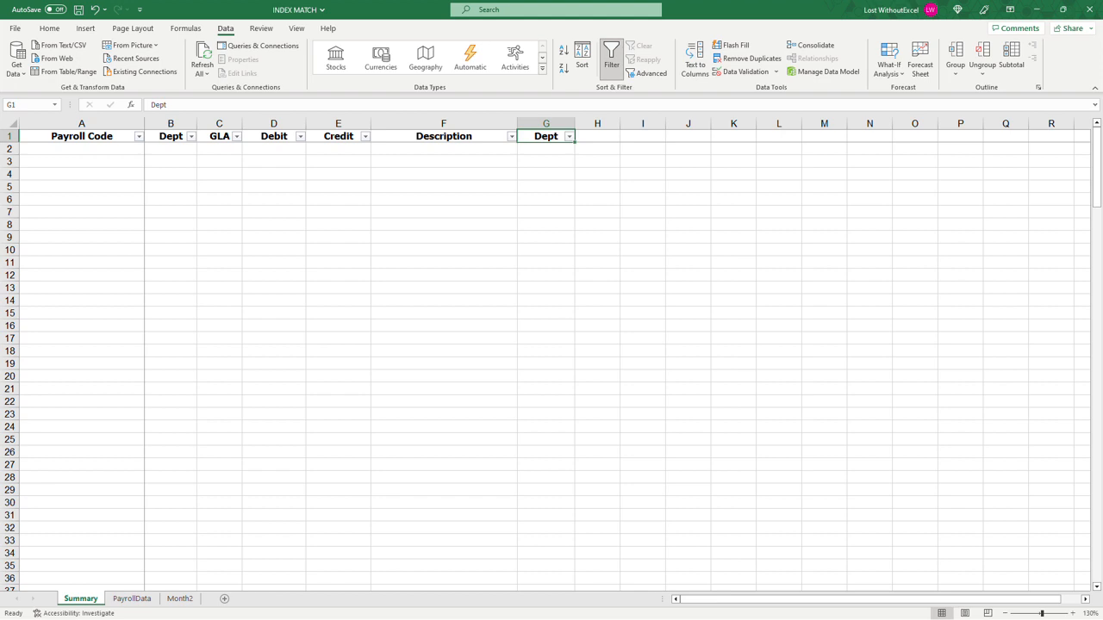
left_click(171, 123)
left_click_drag(170, 150, 168, 266)
left_click_drag(545, 150, 546, 277)
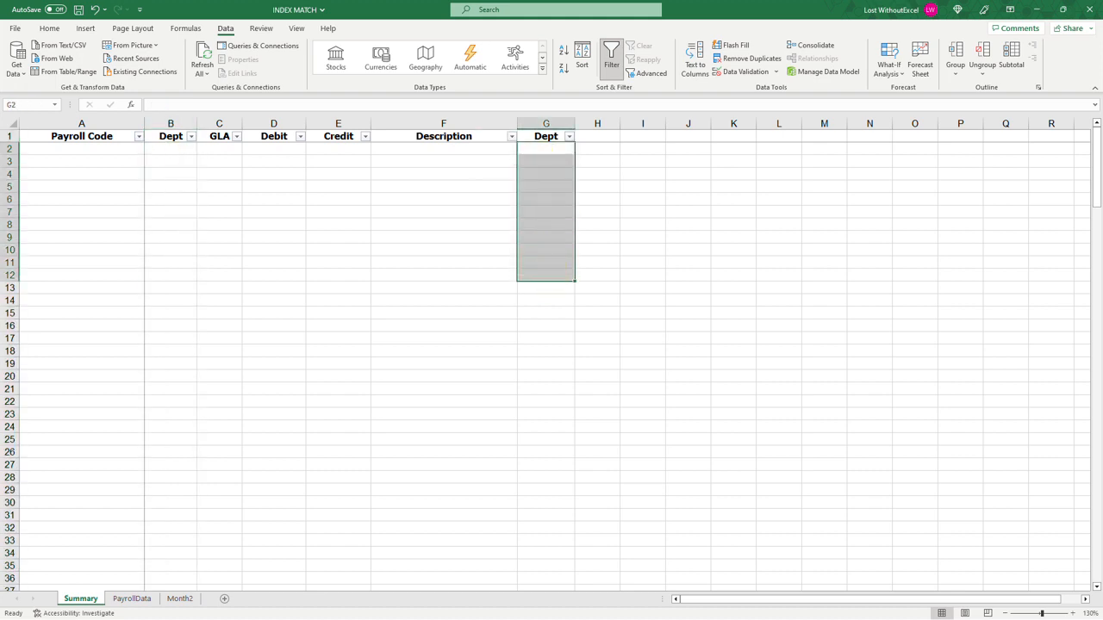
left_click_drag(170, 150, 176, 271)
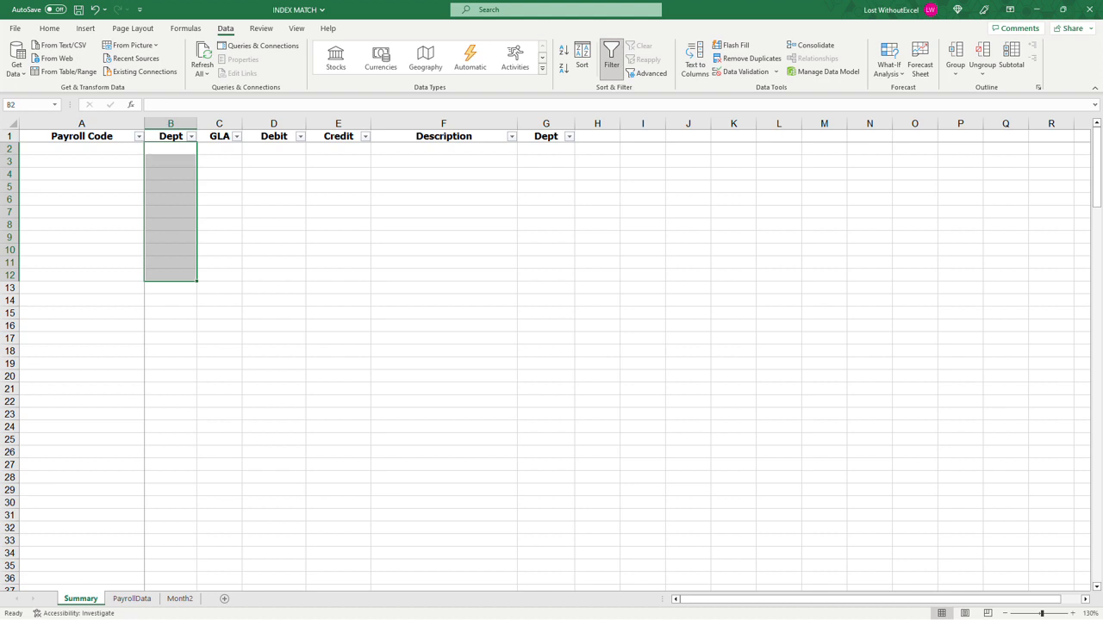
Step: Look over the full payroll table in columns A to M of the PayrollData sheet
left_click(132, 598)
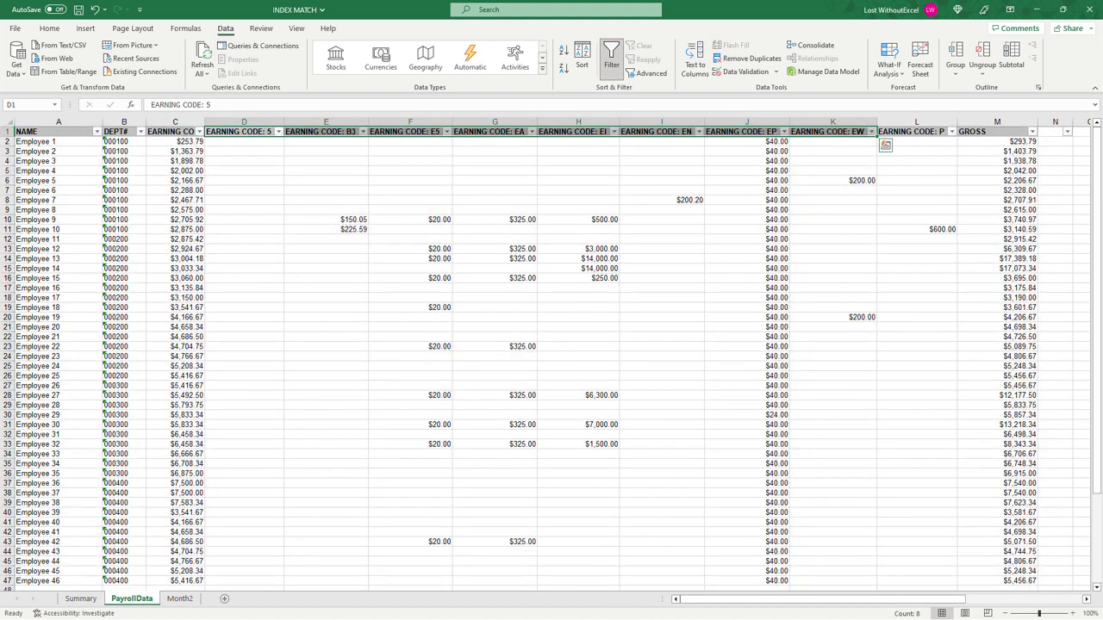
left_click(247, 181)
left_click_drag(59, 122, 982, 115)
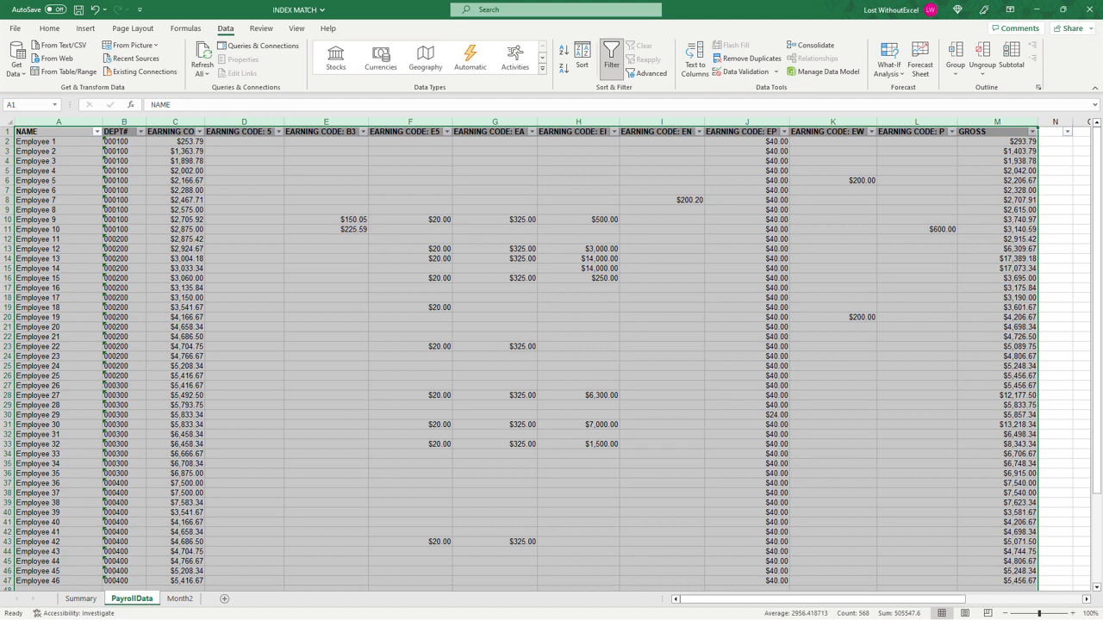
left_click(114, 140)
Step: Copy the "EARNING CODE: *RG" header from PayrollData cell C1 into Summary cell A2 as values only
left_click(183, 132)
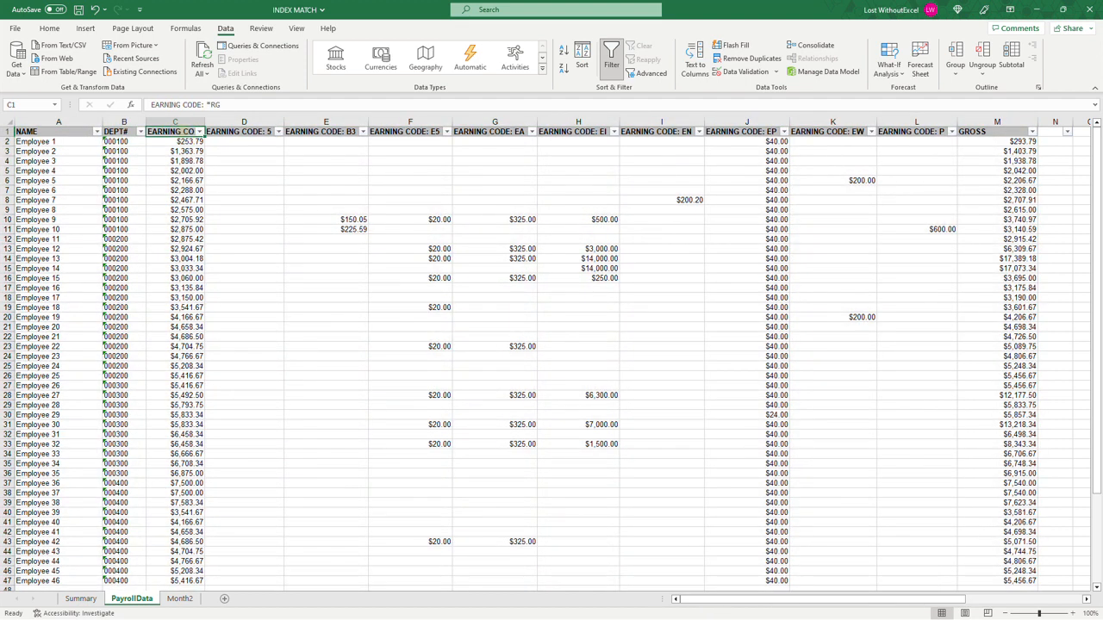
key("ctrl+c")
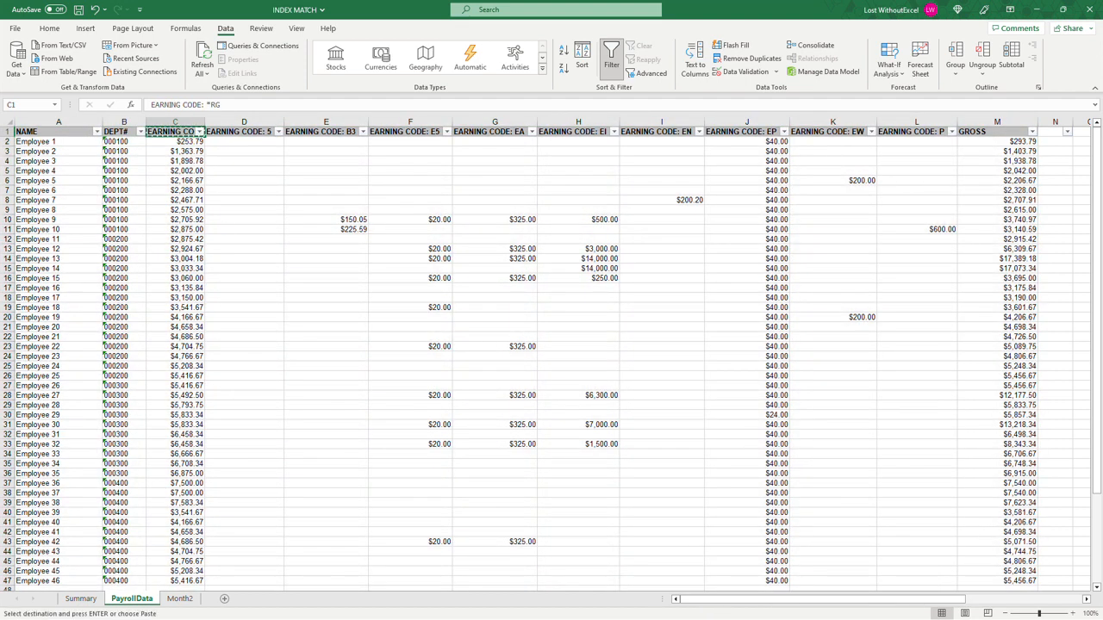
left_click(81, 598)
left_click(93, 148)
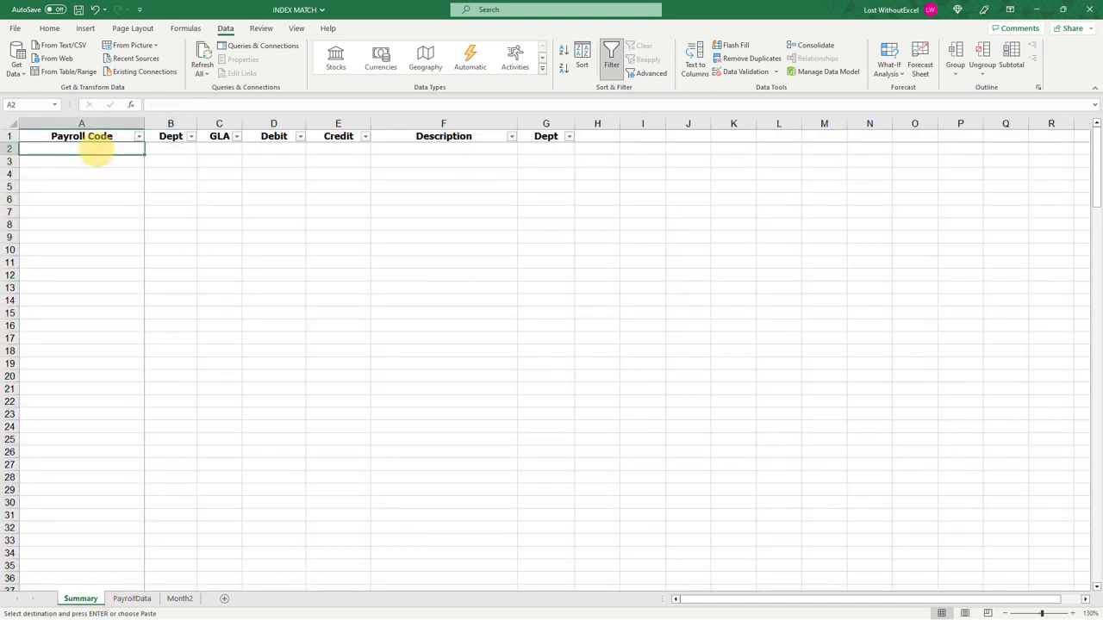
left_click(308, 104)
left_click(55, 212)
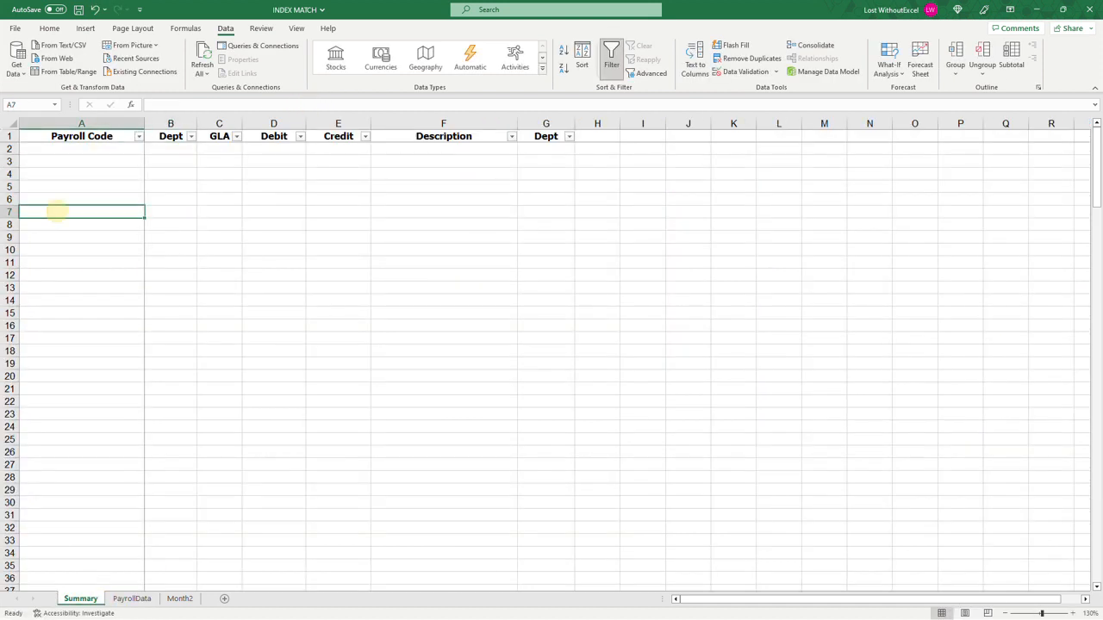
left_click(132, 599)
left_click(81, 598)
left_click(80, 151)
left_click(49, 28)
left_click(16, 75)
left_click(11, 162)
key("Right")
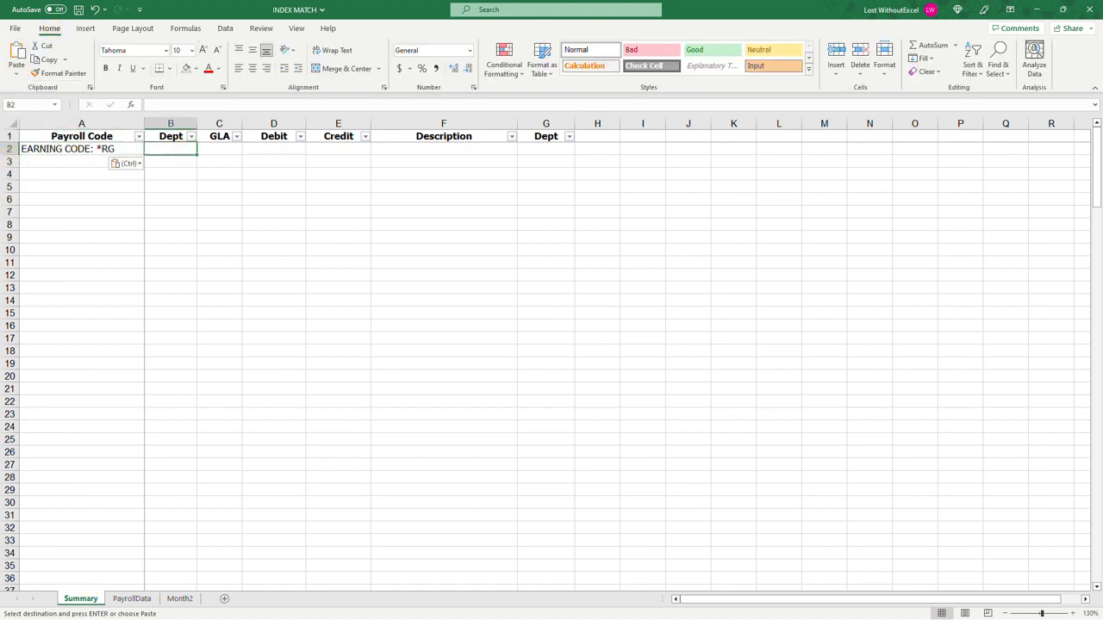
Step: Complete row 2 with 000100 as text in the first Dept column and 61000 in the GLA column
type("'000100")
key("Tab")
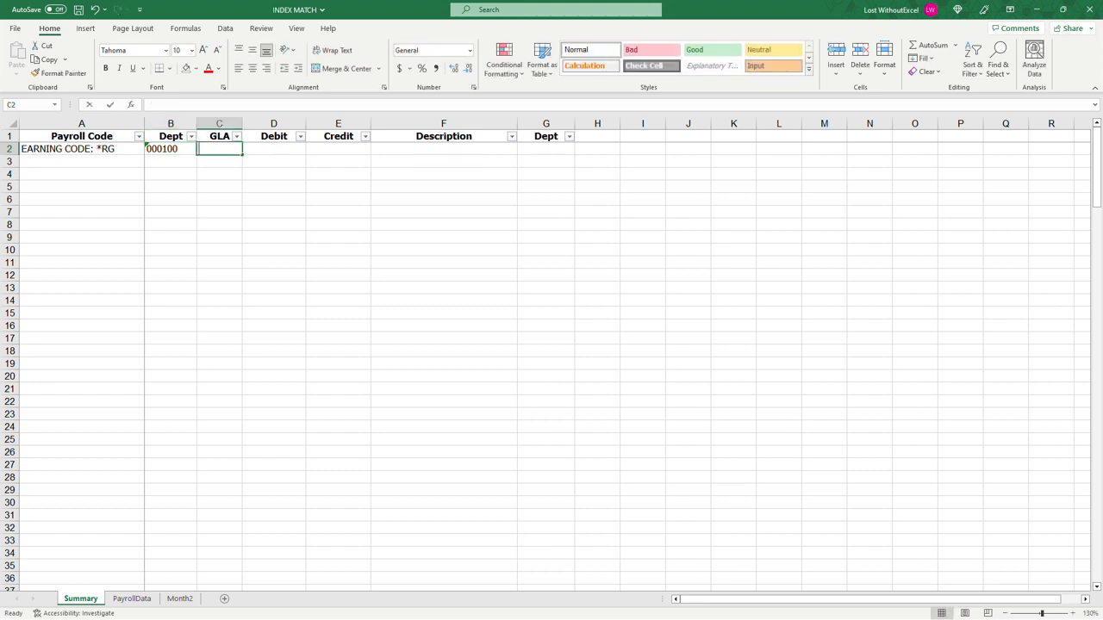
type("61000")
key("Tab")
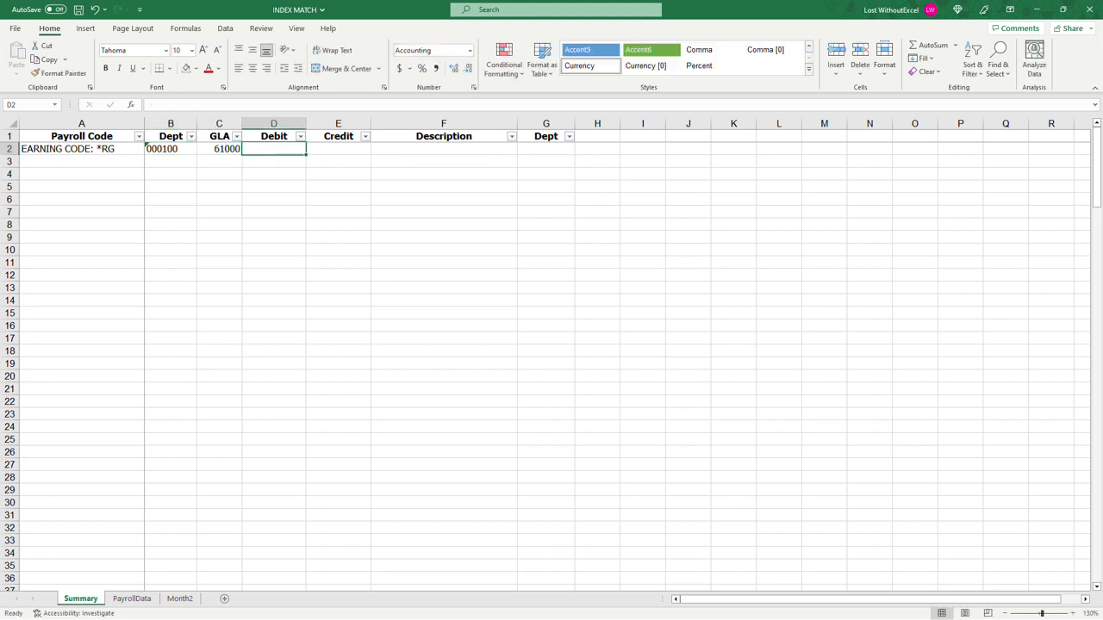
left_click(219, 124)
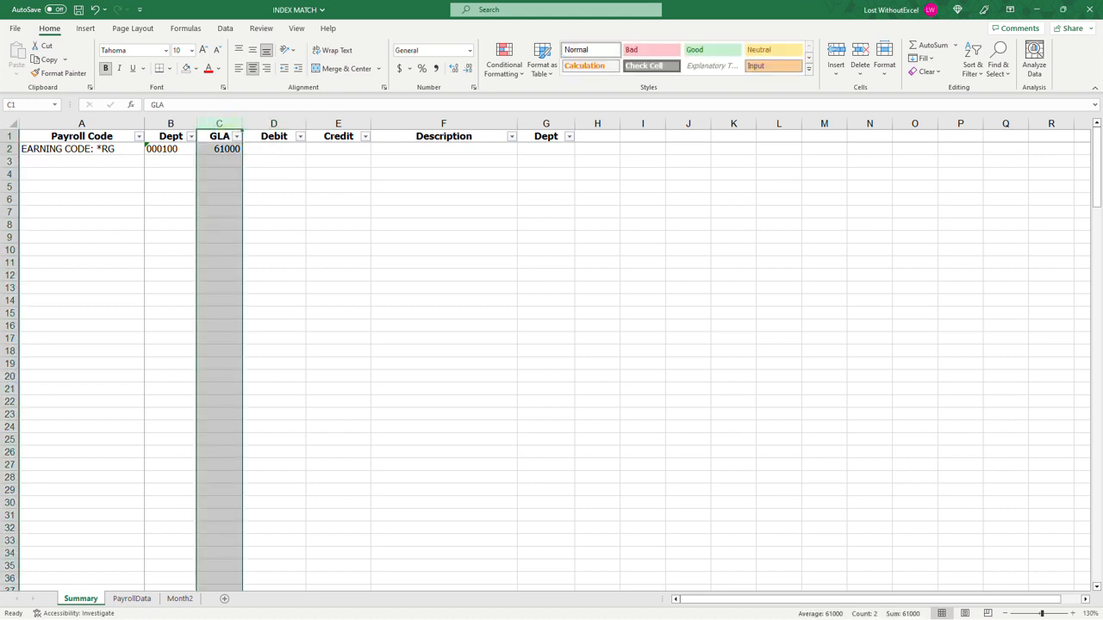
left_click_drag(226, 149, 226, 351)
left_click(228, 149)
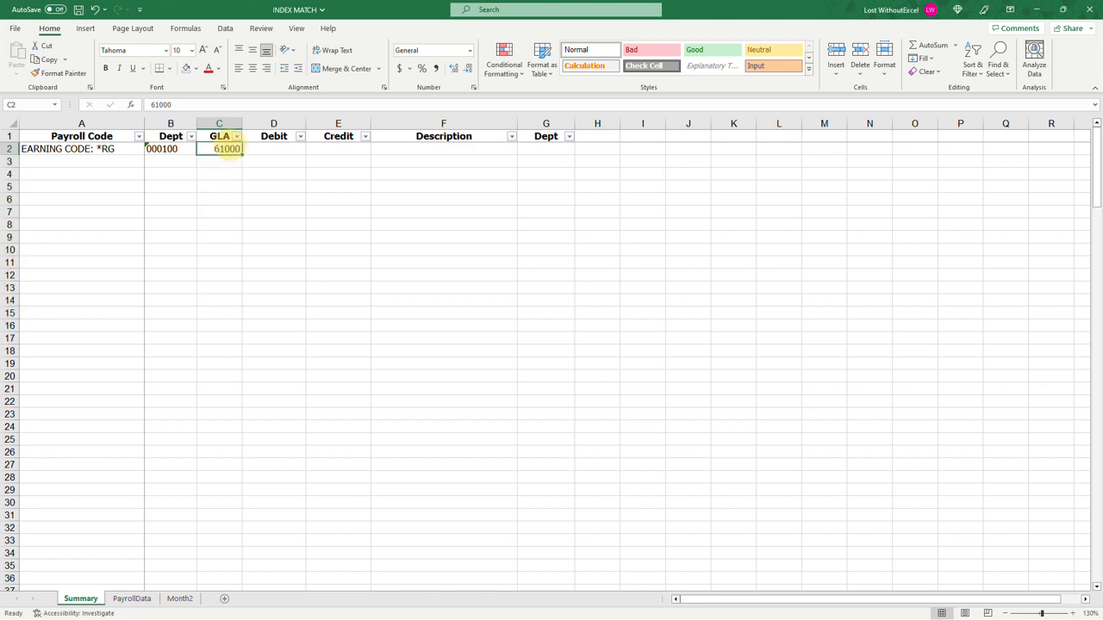
Step: Enter =SUMIF(PayrollData!B:B,Summary!B2,PayrollData!C:C) in Debit cell D2 of the Summary sheet
left_click(274, 149)
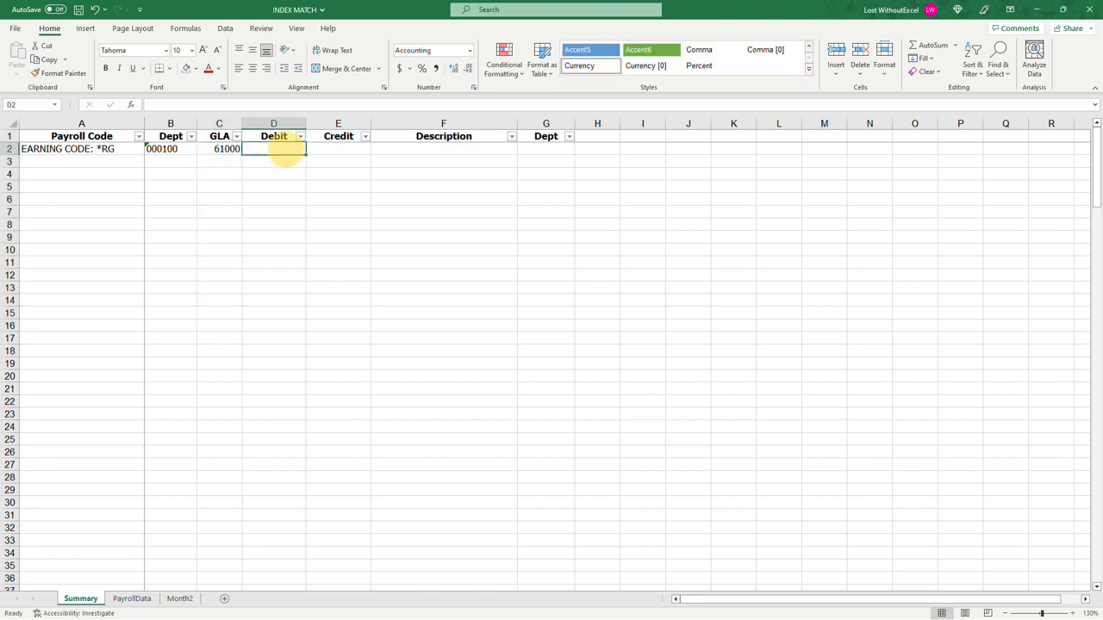
type("=")
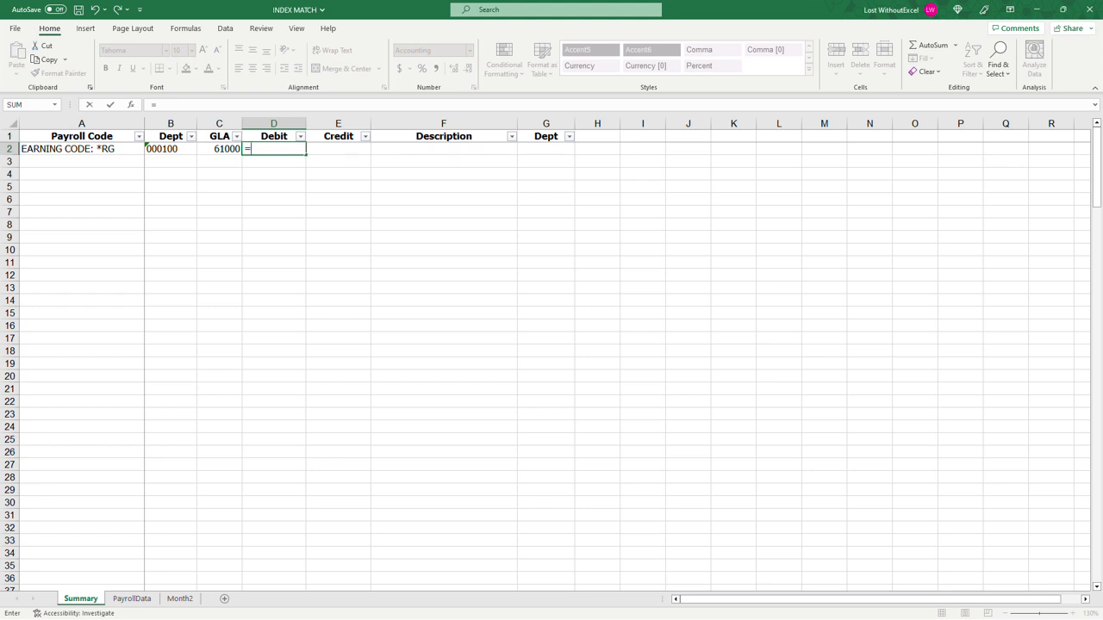
type("sumif(")
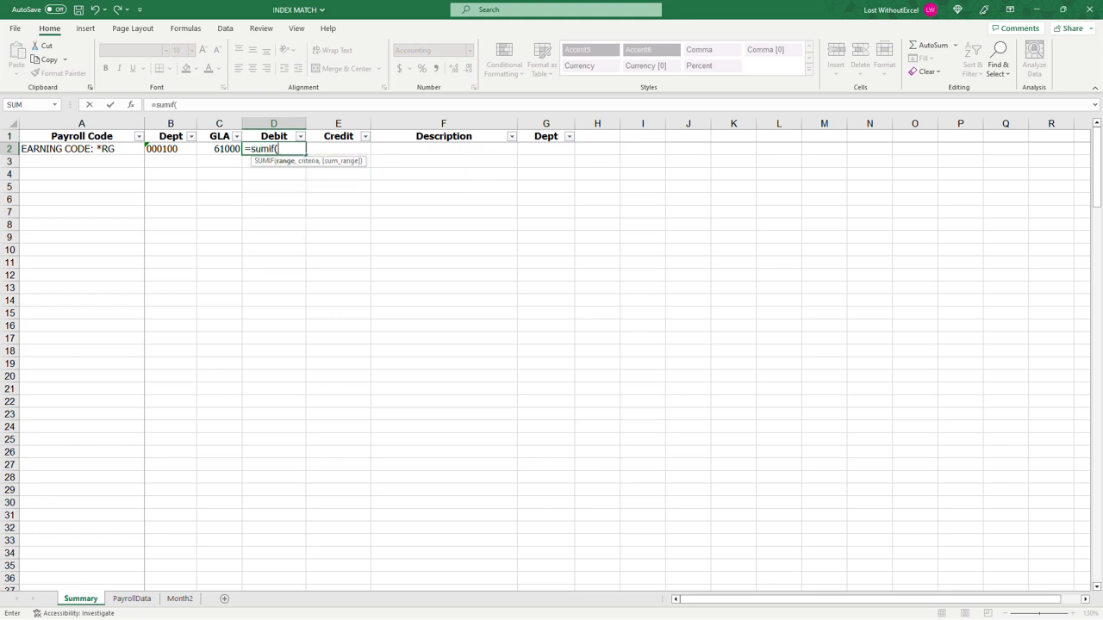
left_click(132, 598)
left_click(123, 123)
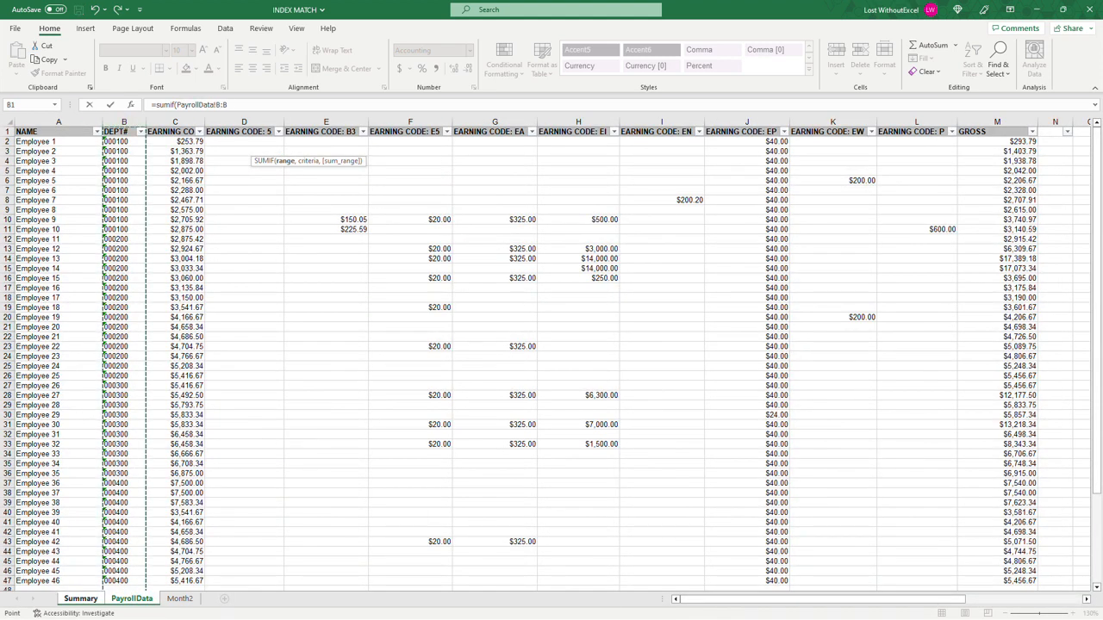
type(",")
left_click(80, 598)
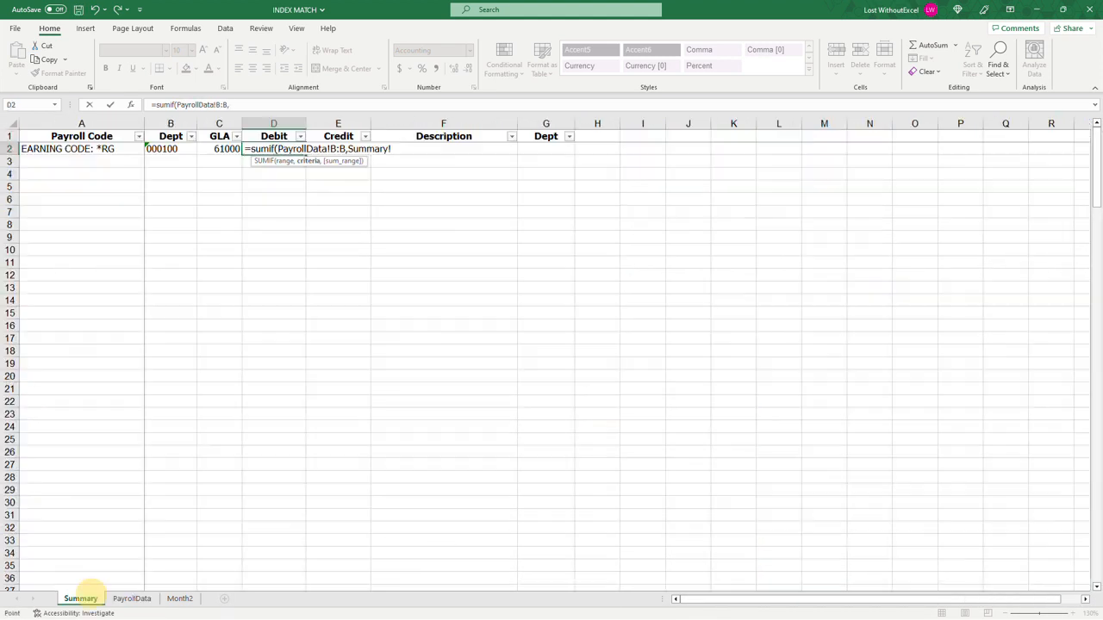
left_click(171, 149)
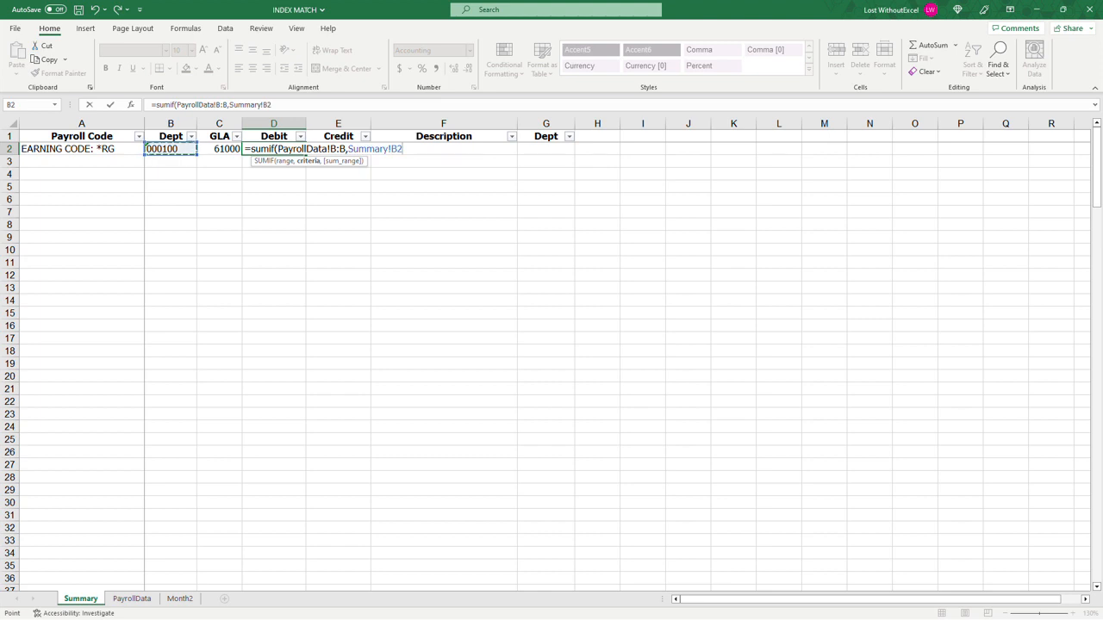
type(",")
left_click(132, 598)
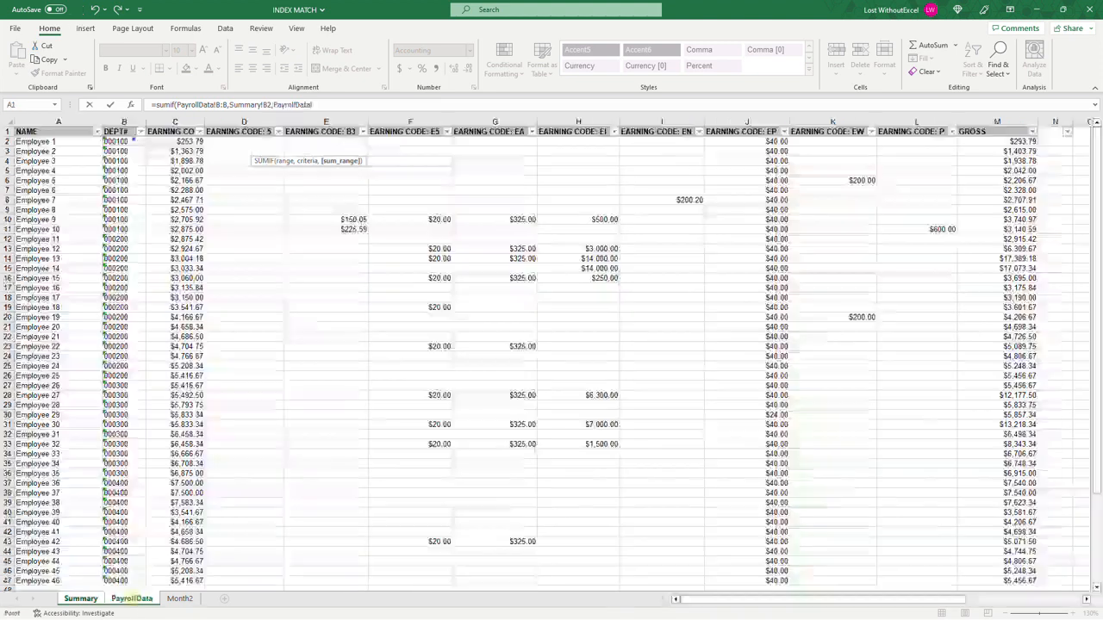
left_click(175, 121)
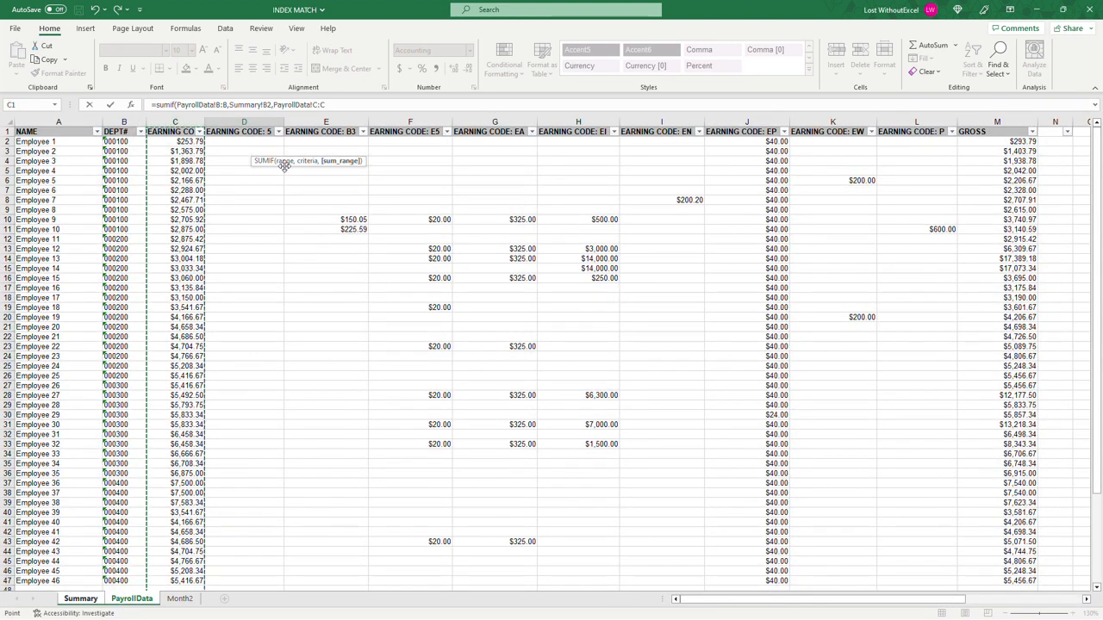
type(")")
key("Return")
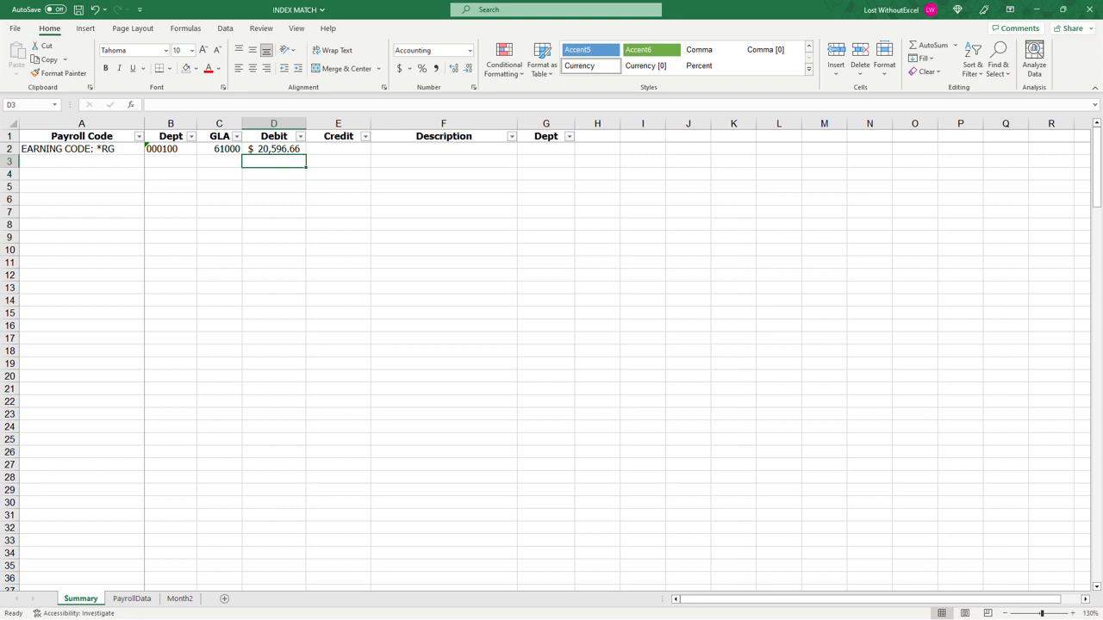
Step: Copy the "EARNING CODE: EI" header from PayrollData cell H1 into Summary cell A3 as values only
left_click(142, 596)
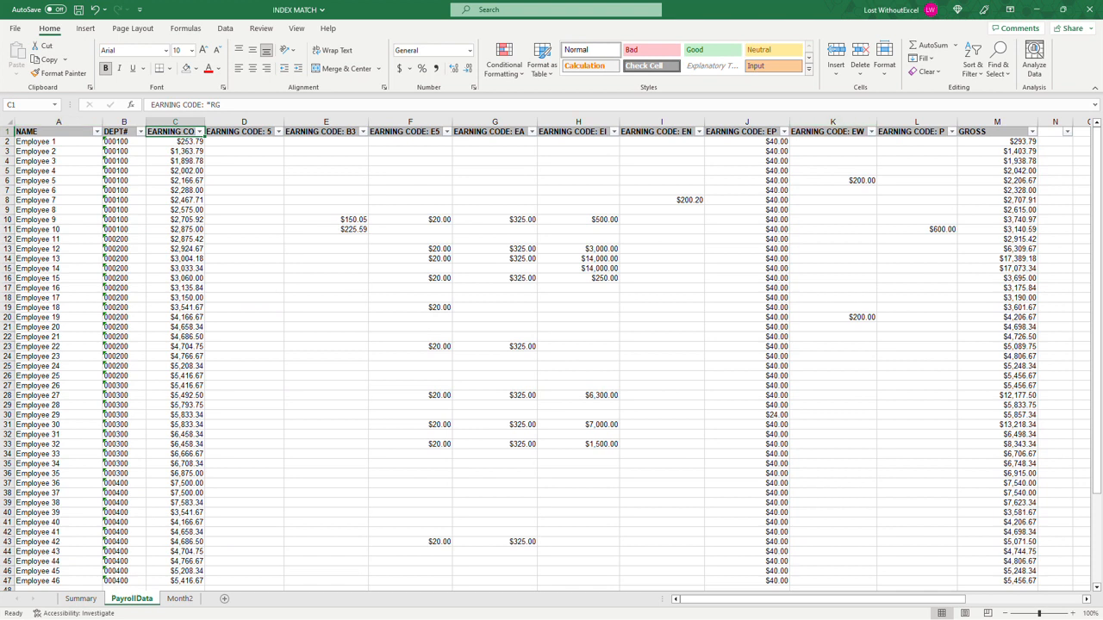
left_click(595, 132)
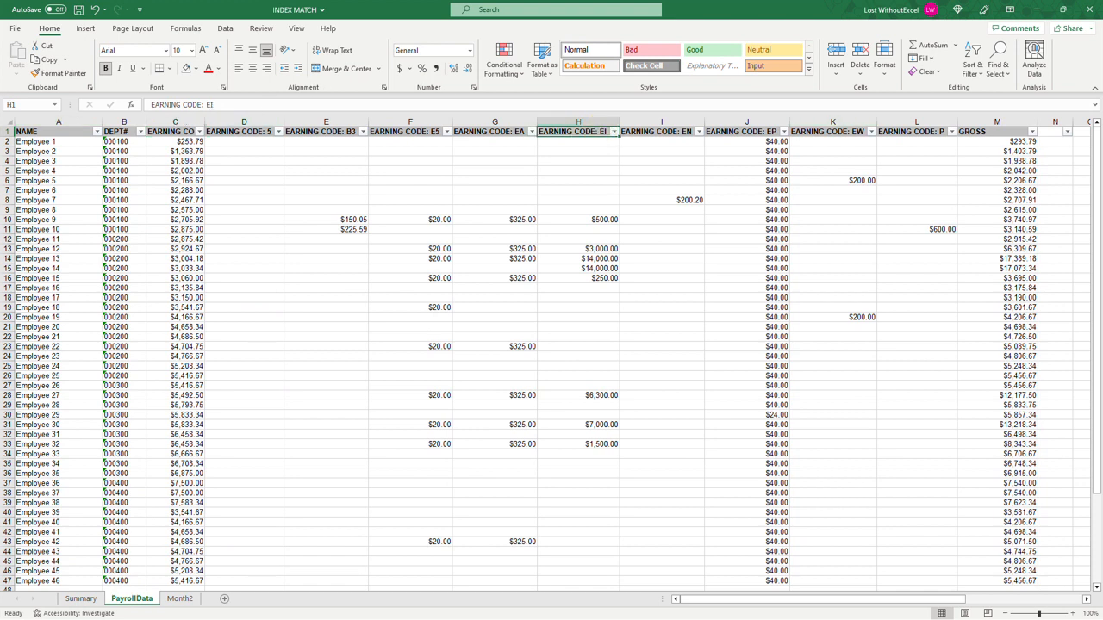
key("ctrl+c")
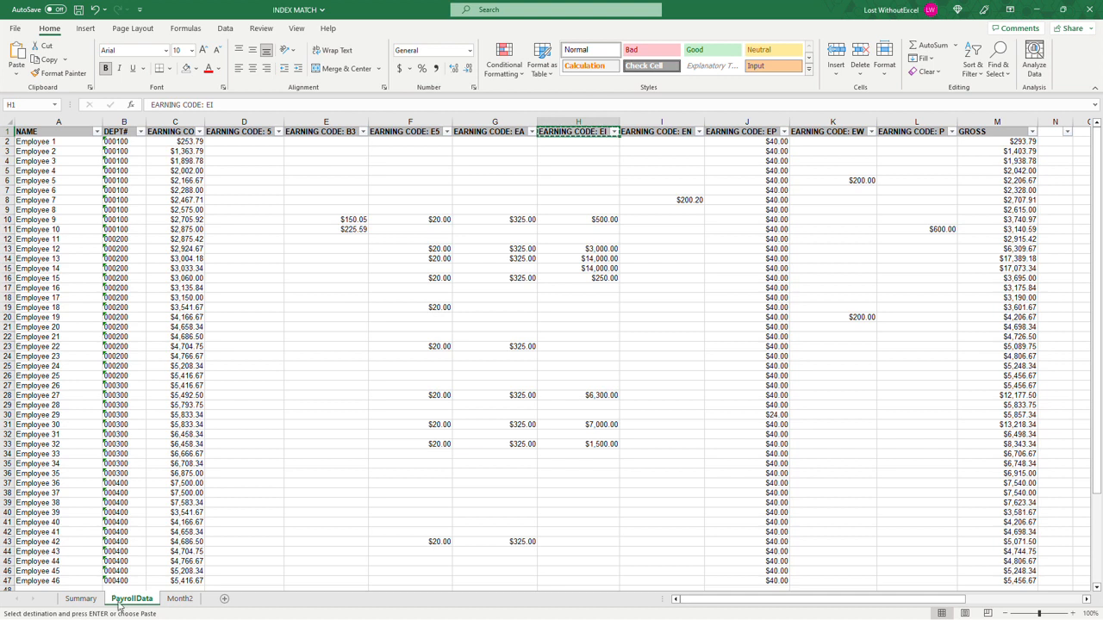
left_click(80, 598)
left_click(95, 162)
left_click(17, 75)
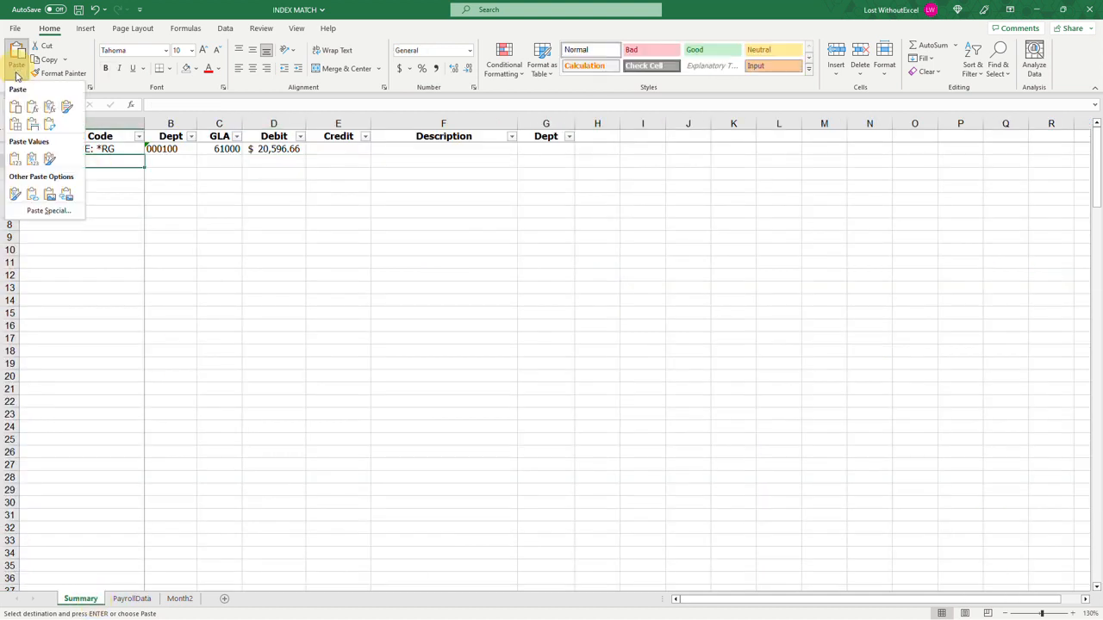
left_click(12, 161)
Step: Complete row 3 by copying department 000100 from B2 into B3 and entering 62000 in the GLA column
left_click(159, 161)
left_click(171, 149)
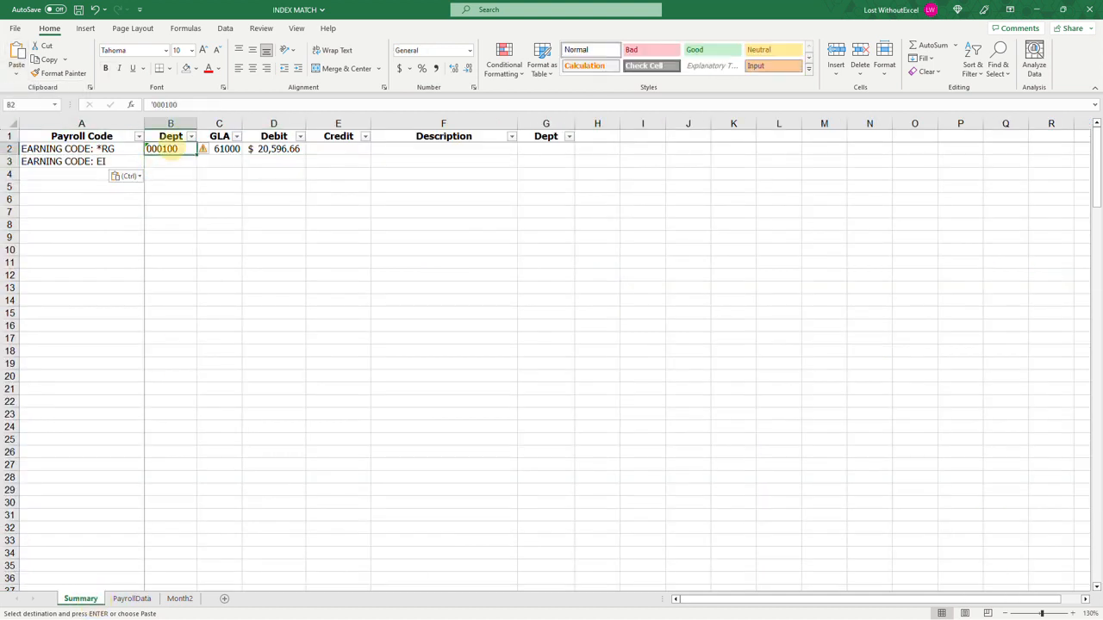
key("ctrl+c")
key("Down")
key("ctrl+v")
key("Right")
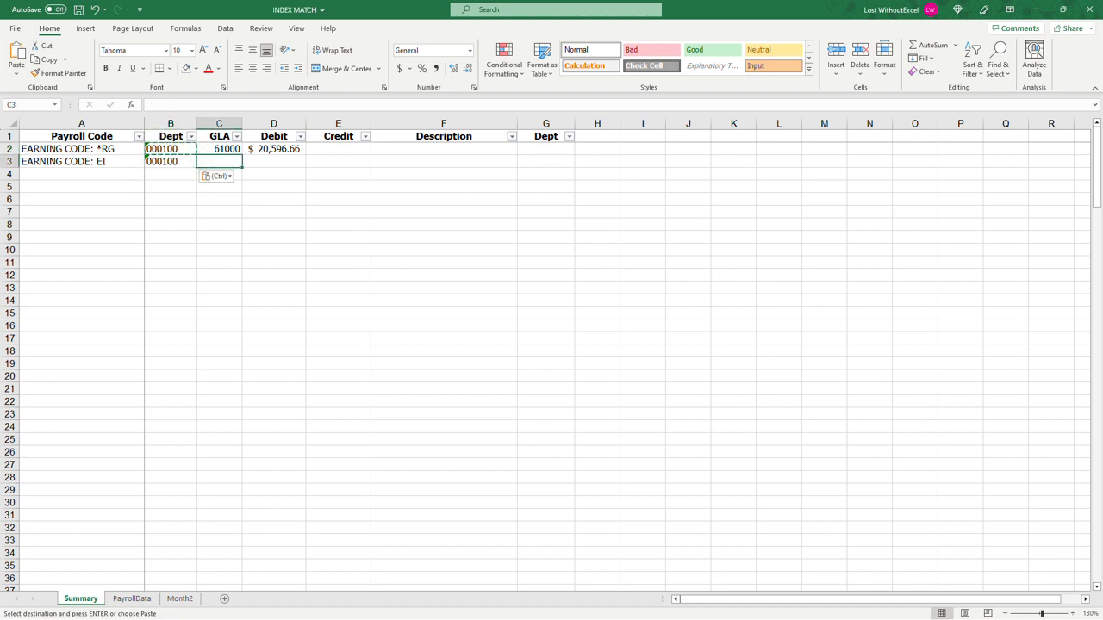
type("62000")
key("Tab")
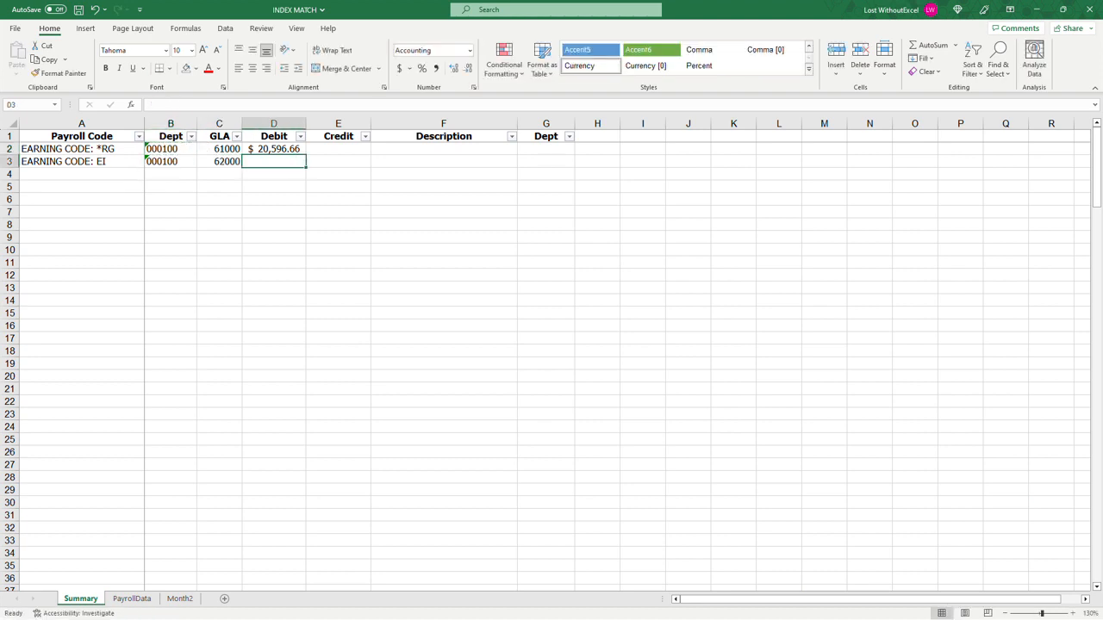
Step: Enter =SUMIF(PayrollData!B:B,Summary!B3,PayrollData!H:H) in Debit cell D3 of the Summary sheet
type("=sumif(")
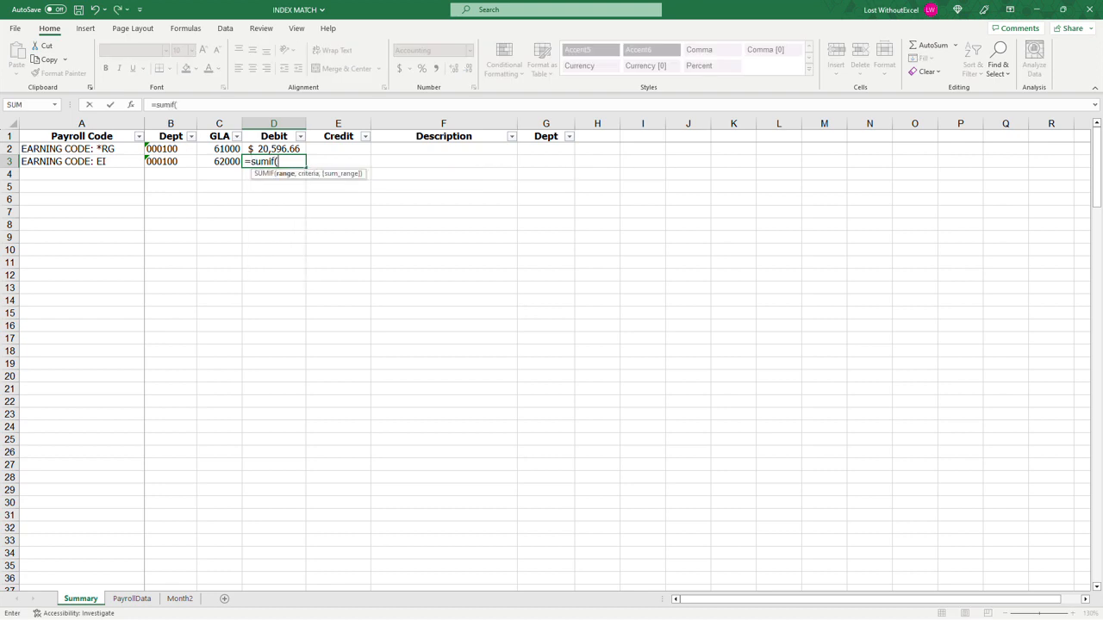
left_click(131, 598)
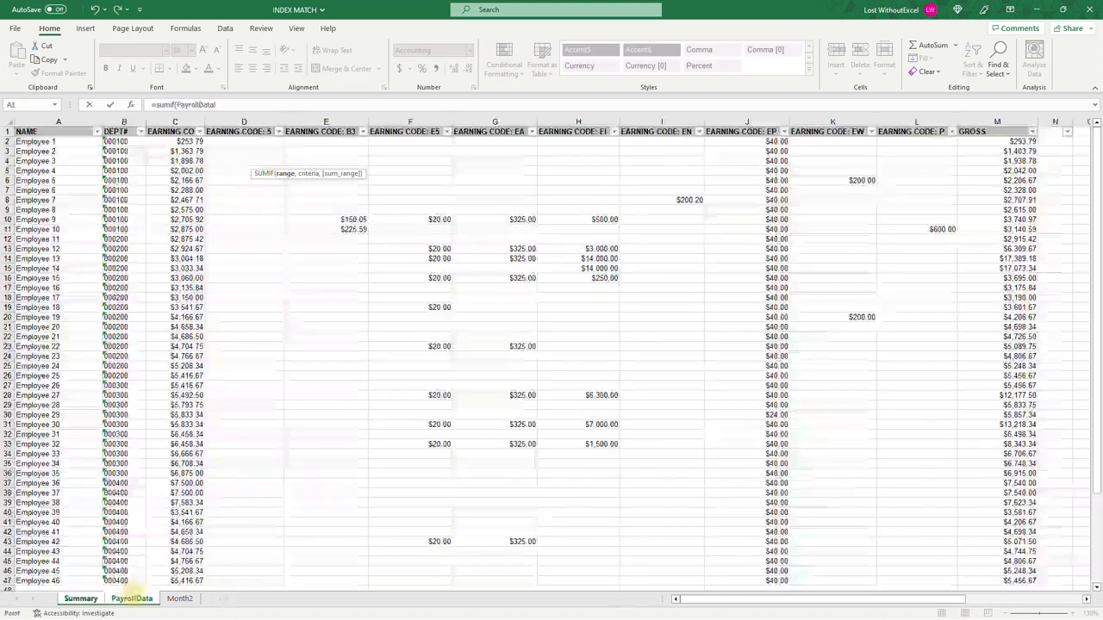
left_click(115, 122)
type(",")
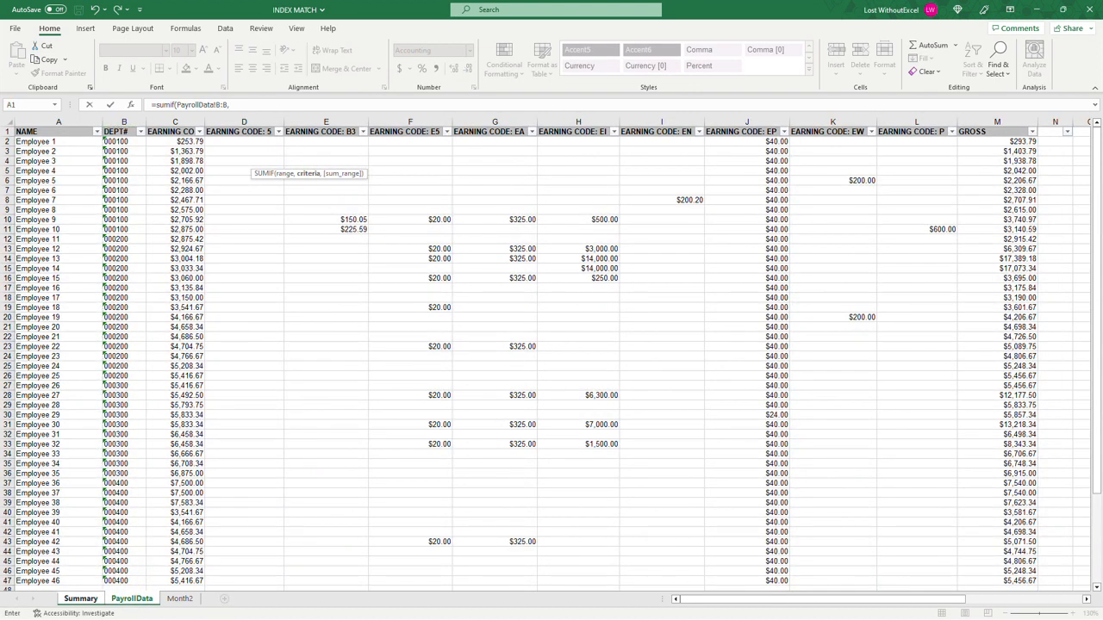
left_click(81, 598)
left_click(170, 162)
type(",")
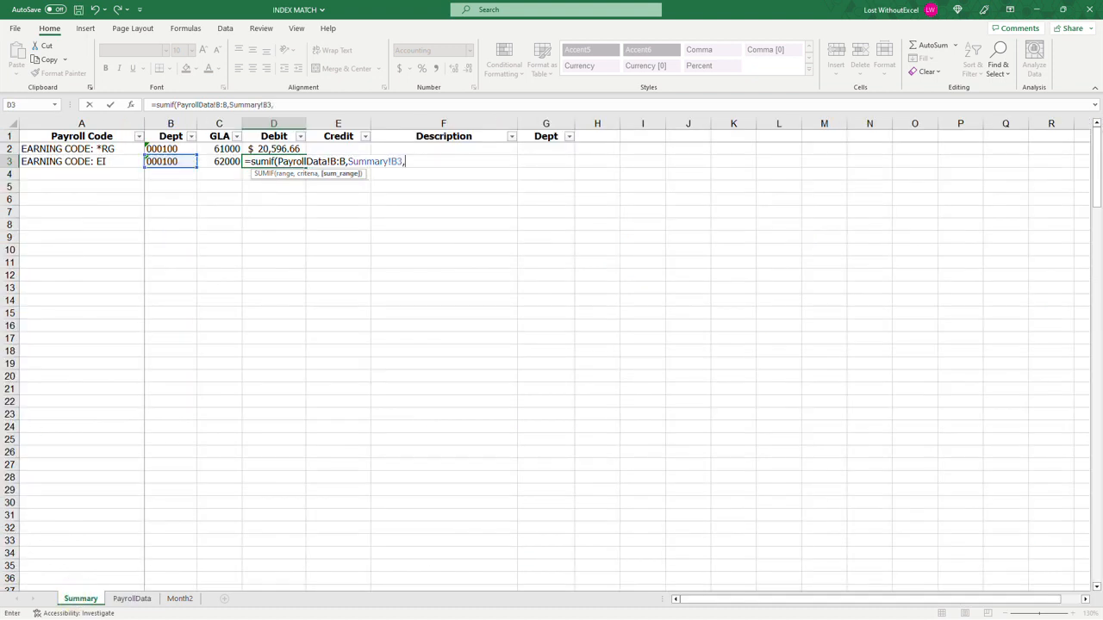
left_click(131, 598)
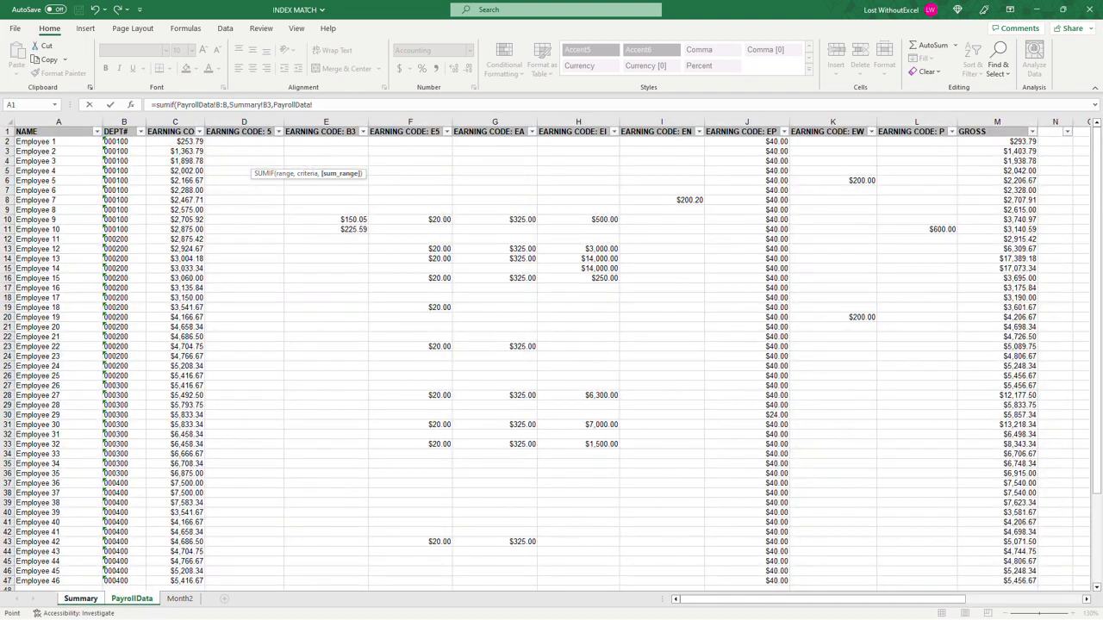
left_click(578, 122)
key("Return")
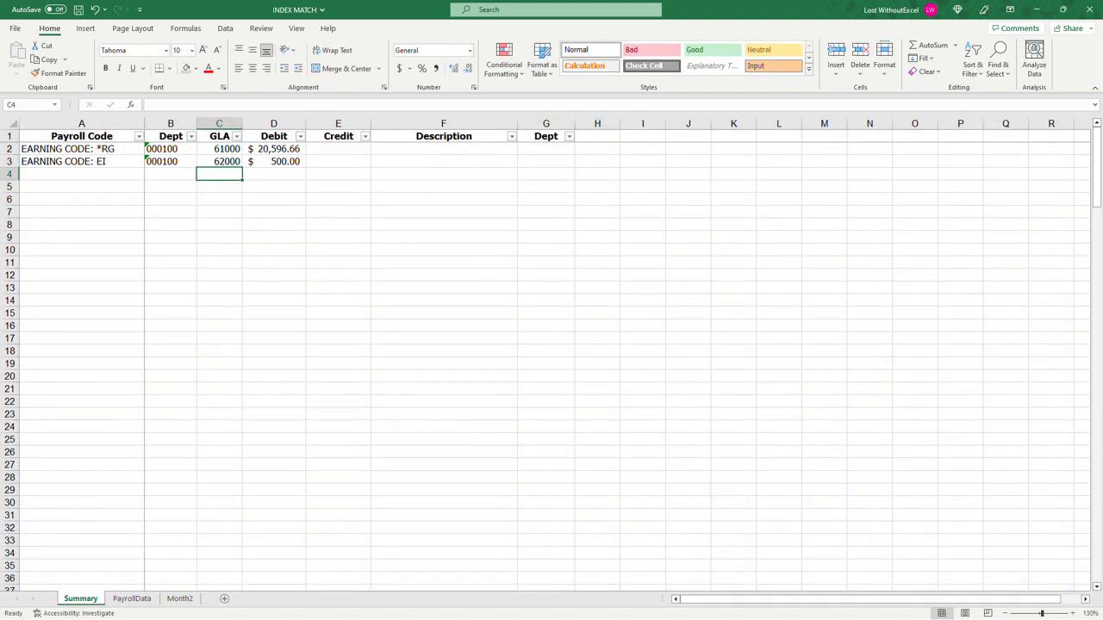
Step: Review the SUMIF formulas in D2 and D3, examining the fixed sum-range reference in D3
left_click(278, 161)
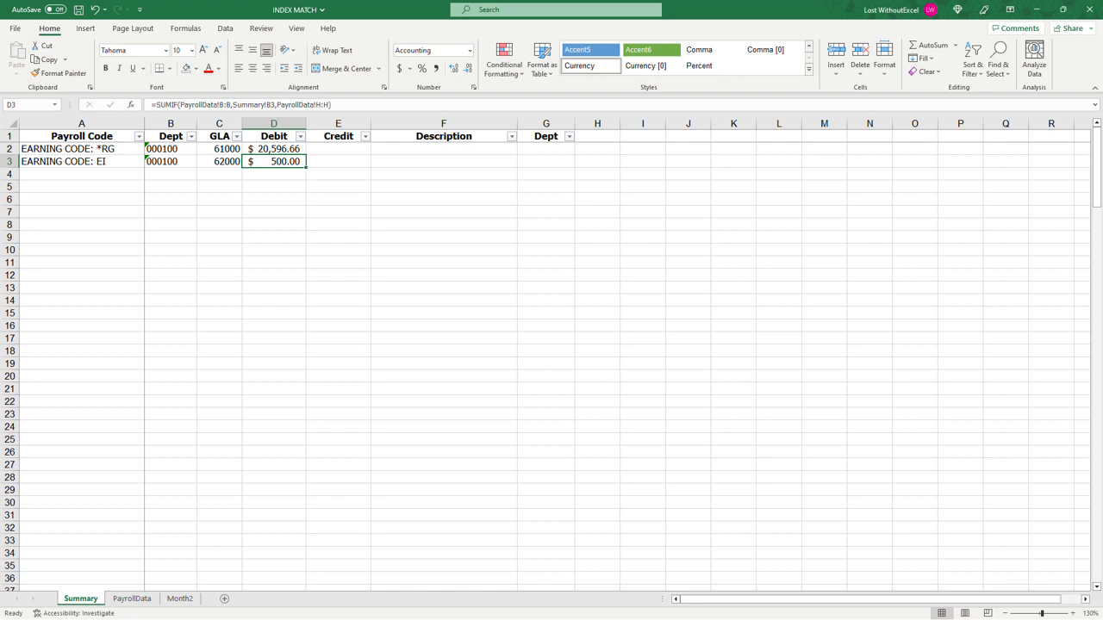
left_click(287, 149)
left_click(277, 160)
left_click(322, 104)
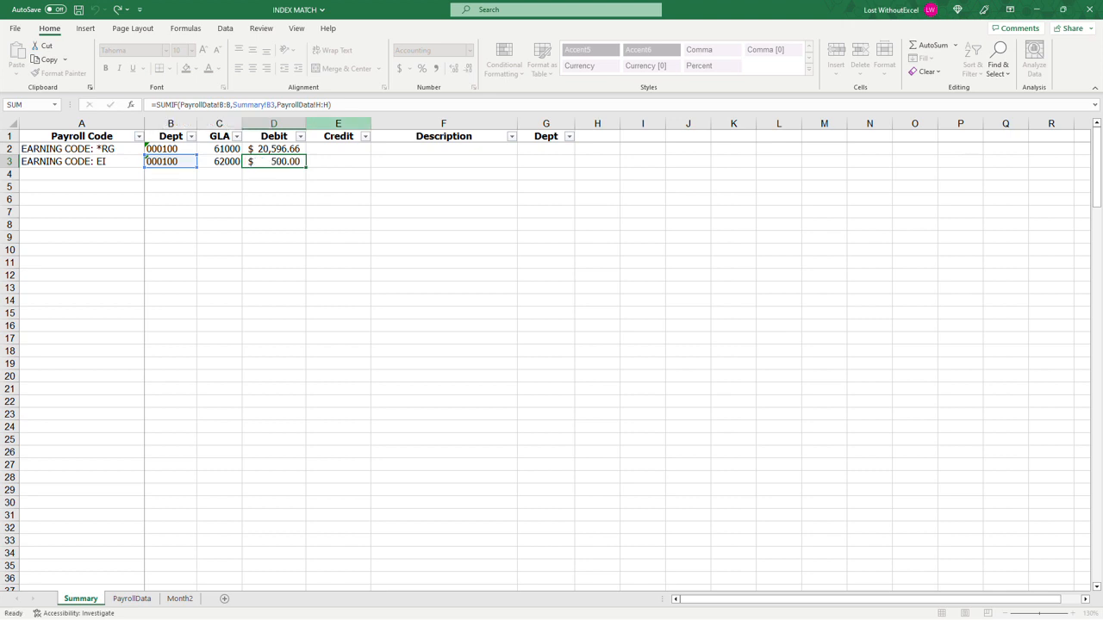
left_click(313, 104)
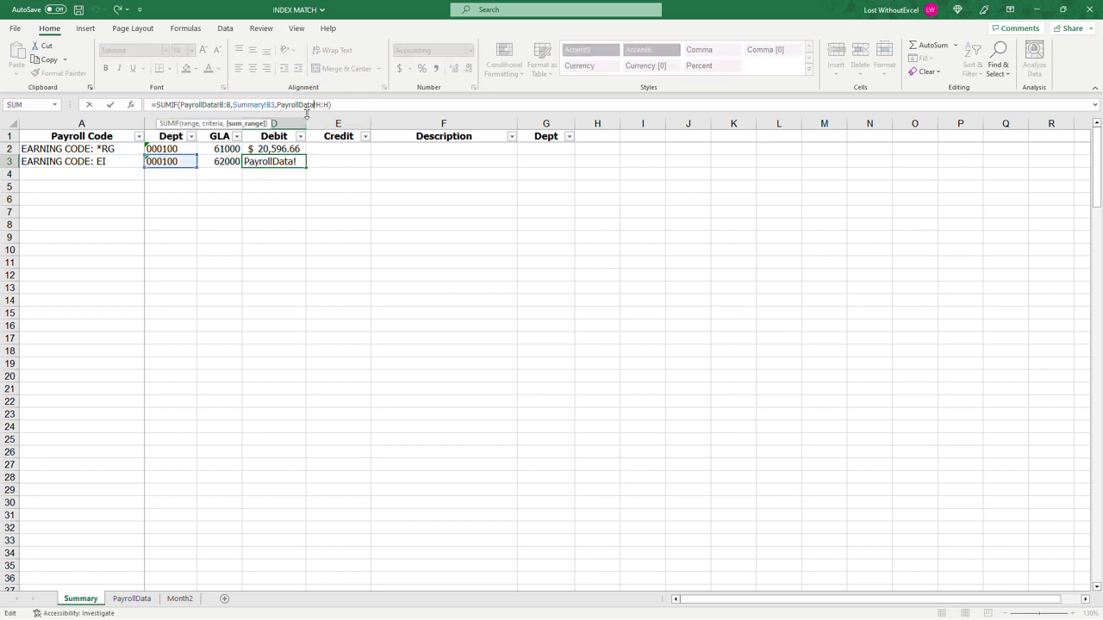
key("ctrl+Return")
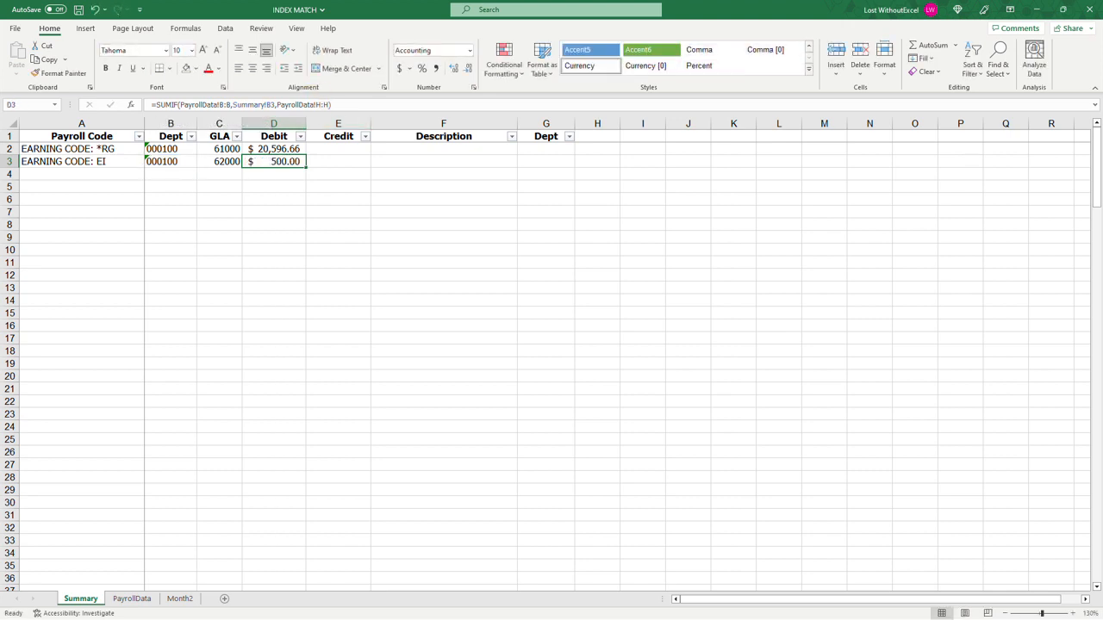
Step: Examine the earning code headers in C1:L1 of the PayrollData sheet against the Summary rows
left_click(131, 598)
left_click_drag(181, 131, 951, 116)
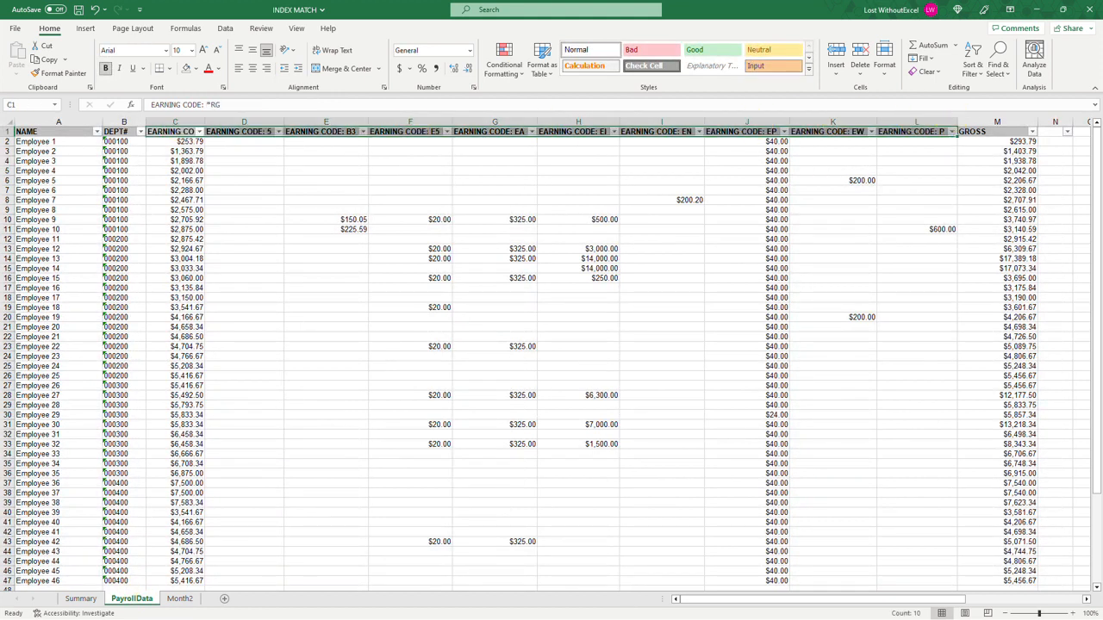
left_click(81, 598)
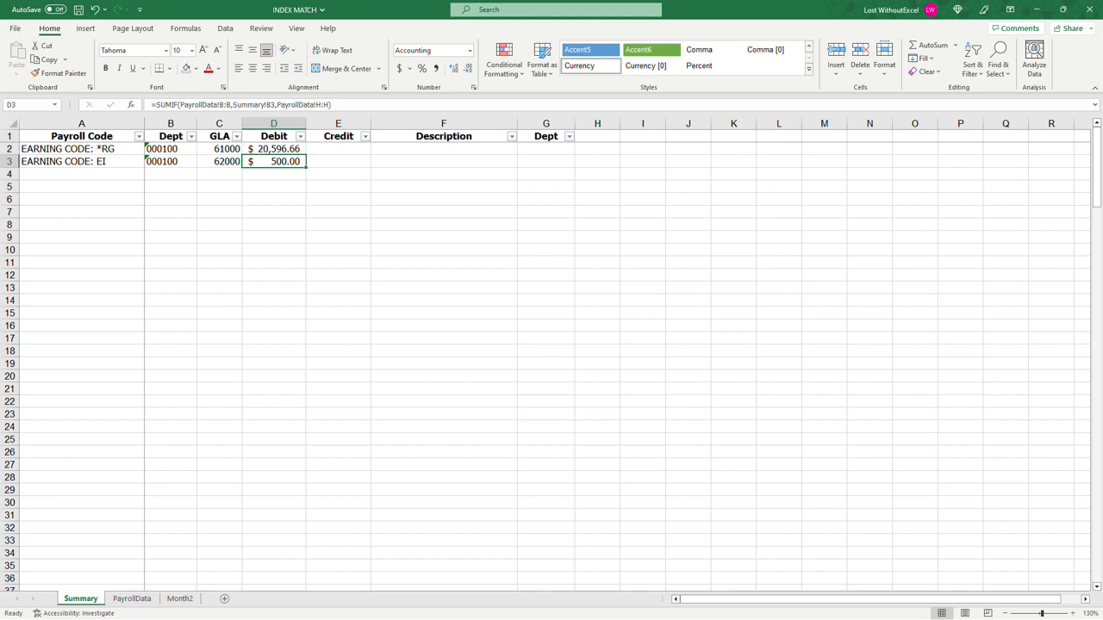
left_click(274, 275)
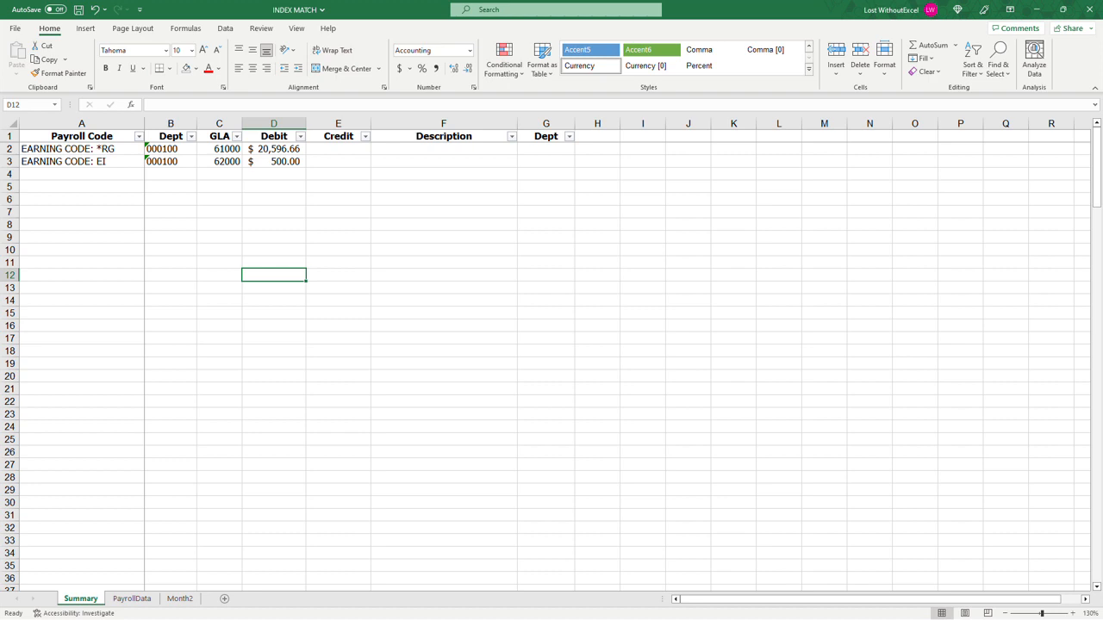
left_click(132, 600)
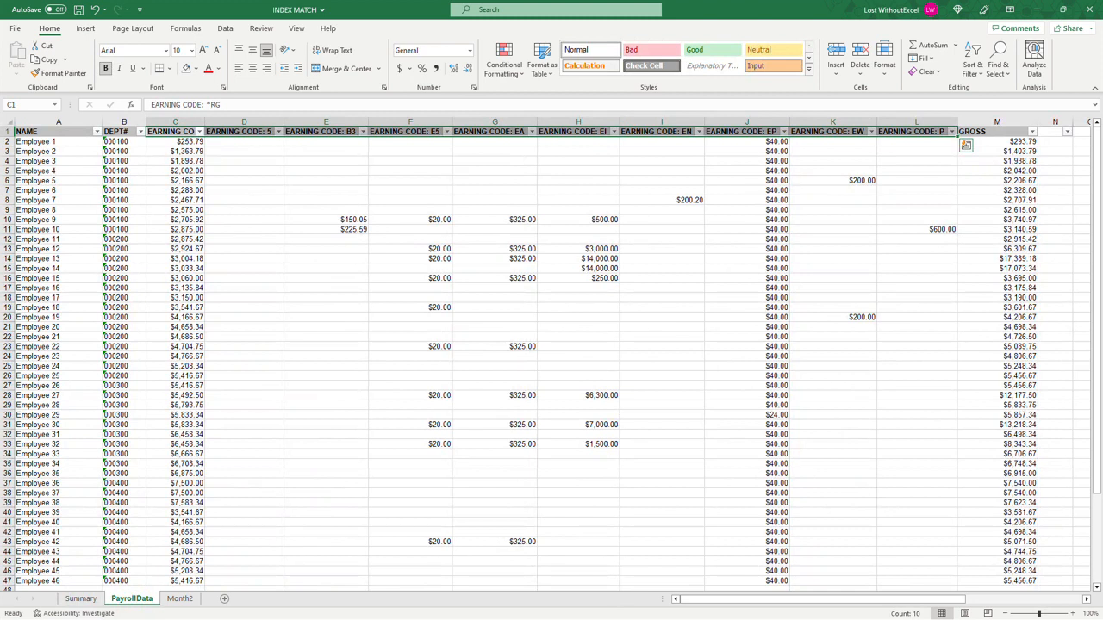
left_click(246, 143)
left_click(245, 190)
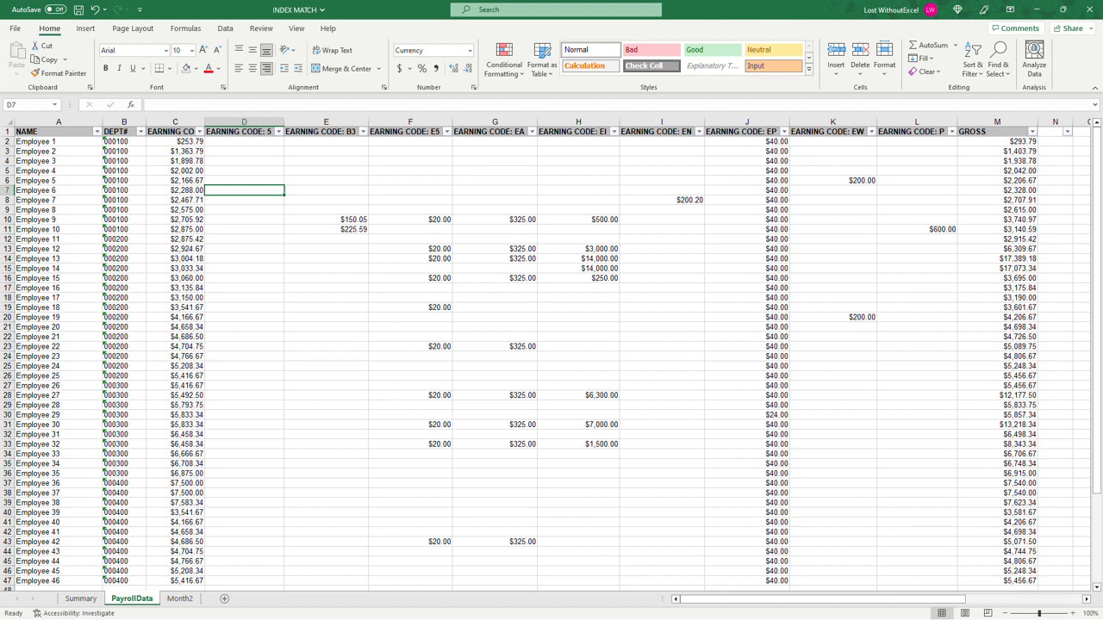
Step: Examine the Month2 sheet's layout, checking which columns hold the *RG and EI earning codes
left_click(186, 602)
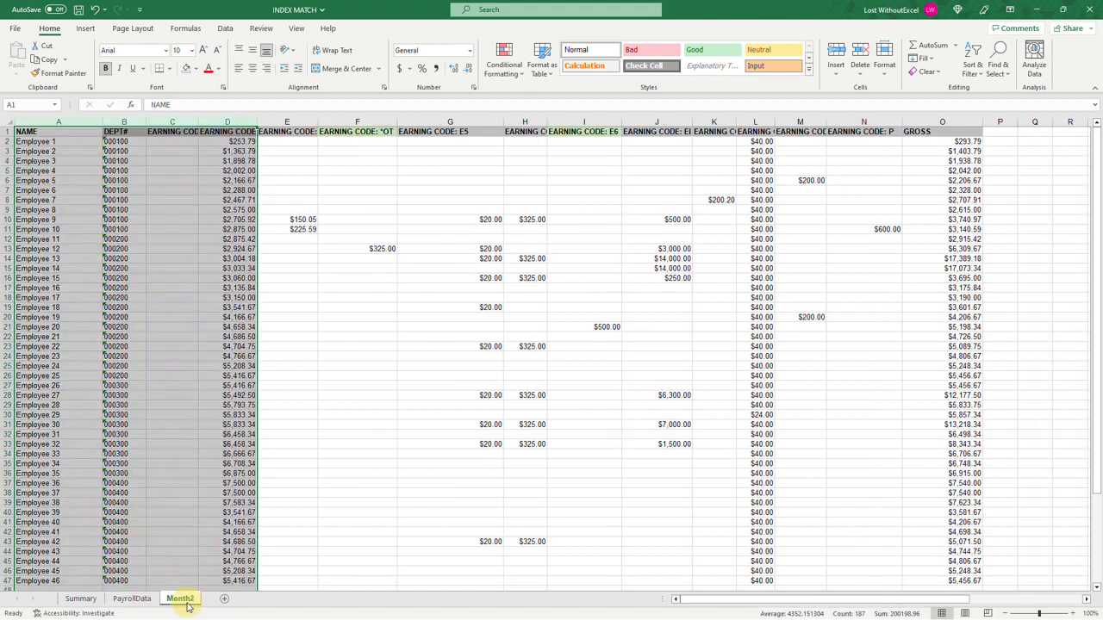
left_click(356, 405)
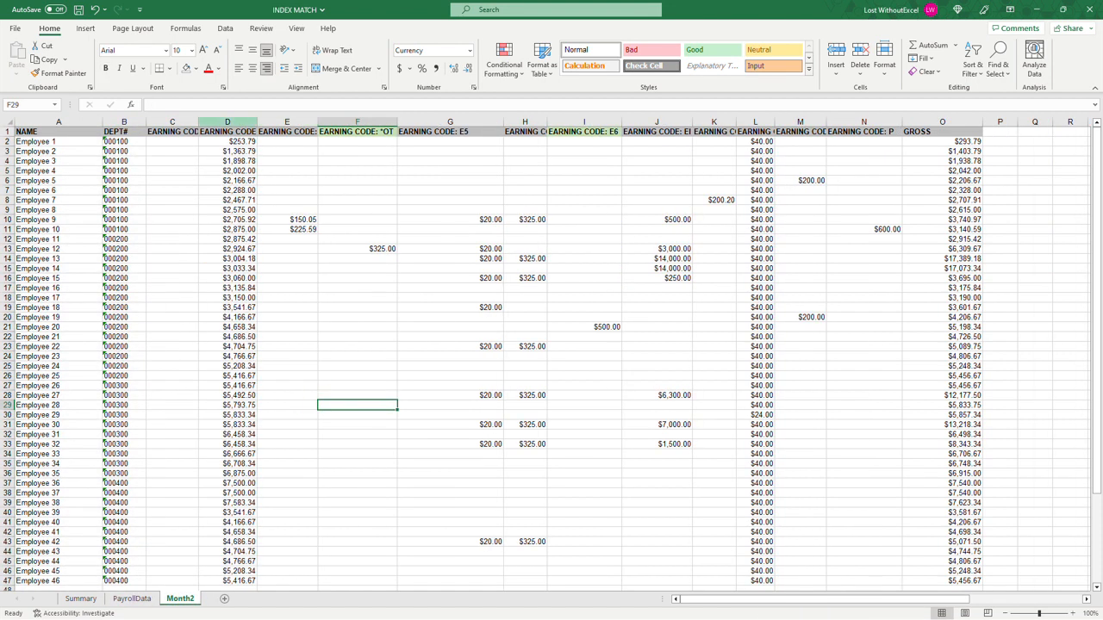
left_click(228, 122)
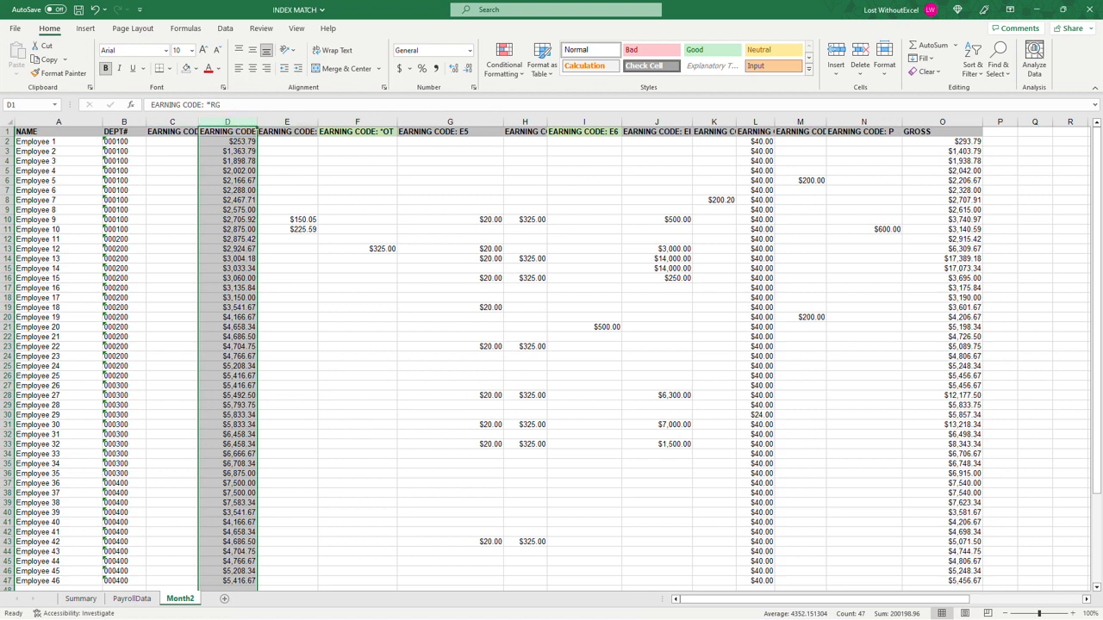
left_click(662, 122)
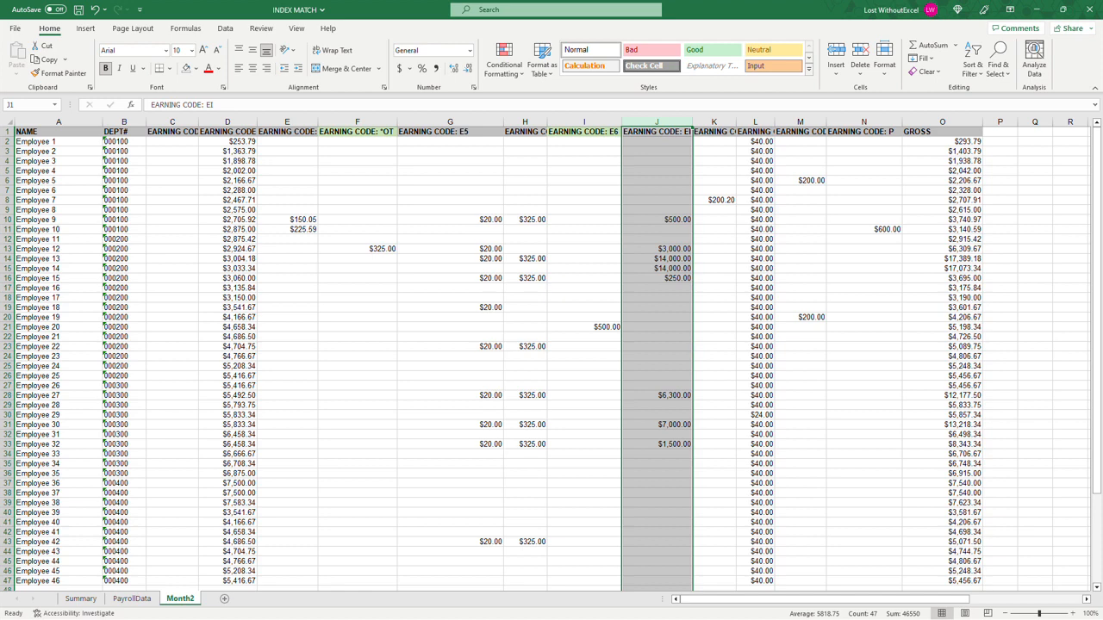
Step: Copy the entire Month2 sheet and paste it over the PayrollData sheet starting at cell A1
left_click(7, 123)
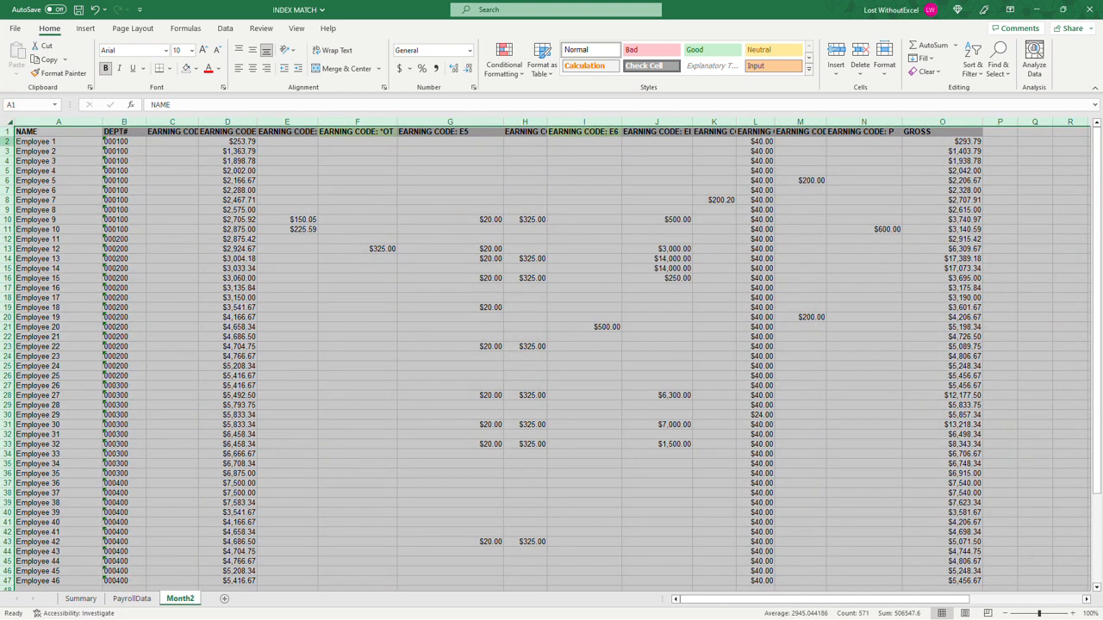
key("ctrl+c")
left_click(132, 598)
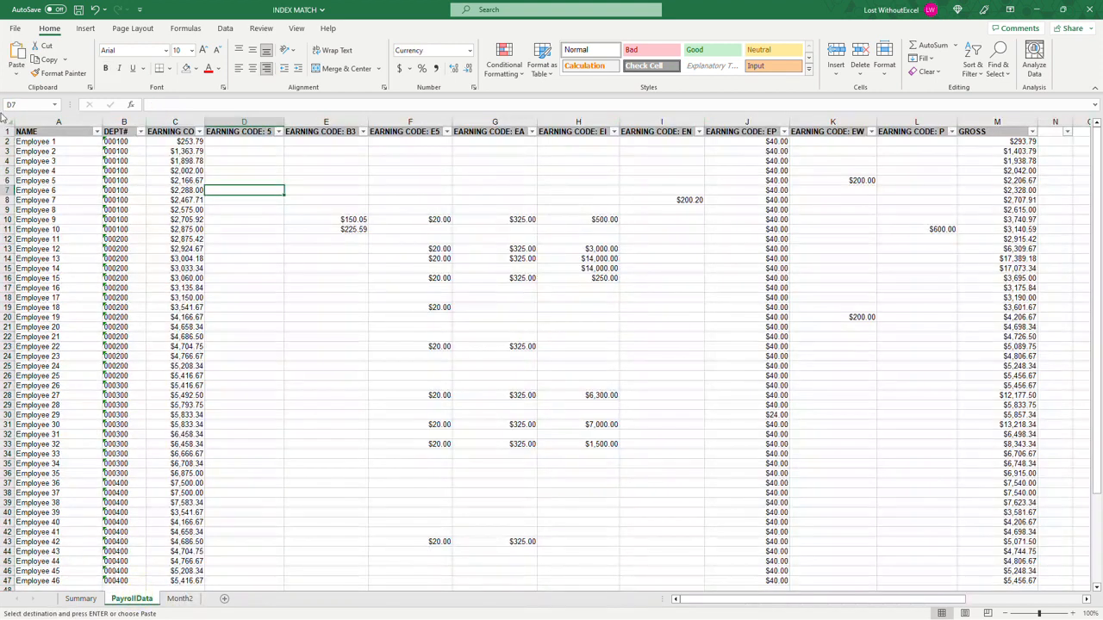
left_click(57, 132)
key("ctrl+v")
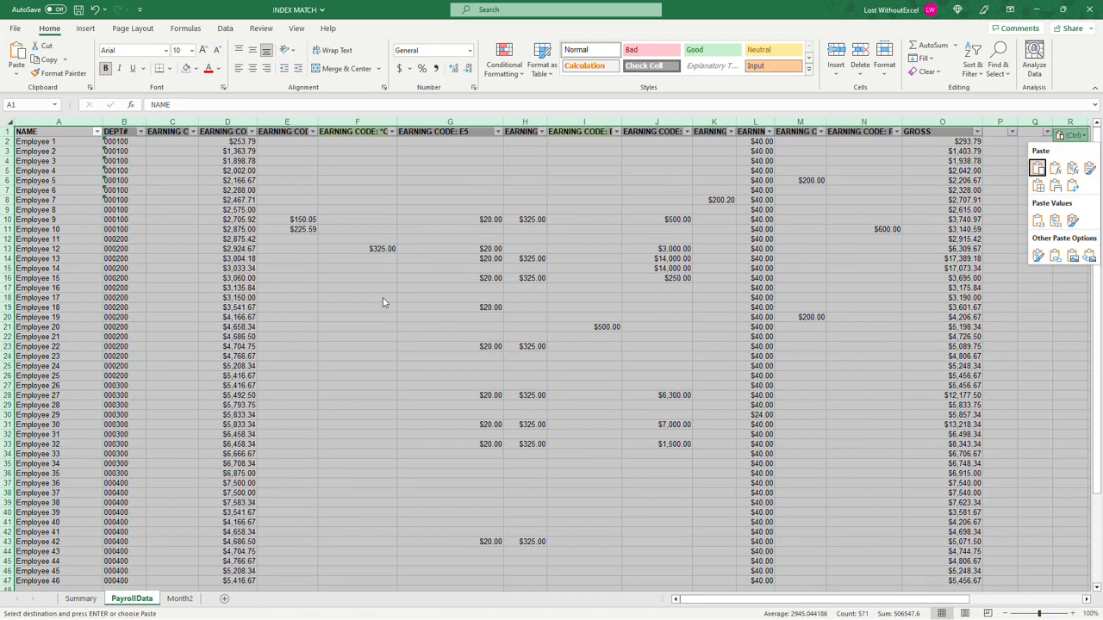
Step: Check the Debit formulas in D2 and D3 of the Summary sheet against the pasted Month2 data
left_click(81, 598)
left_click(274, 149)
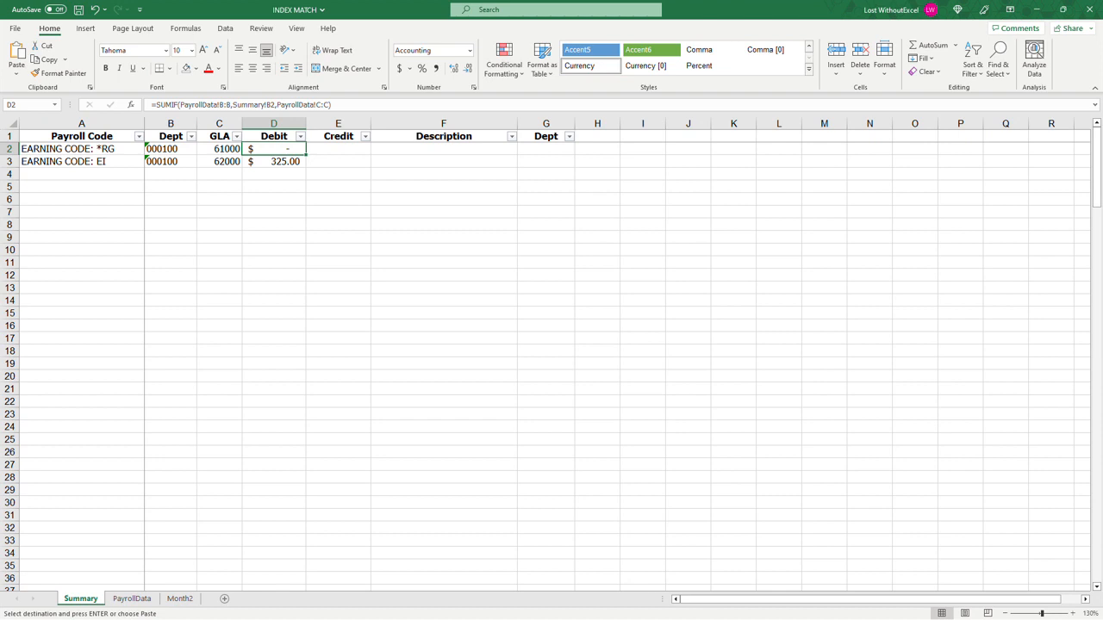
left_click(283, 161)
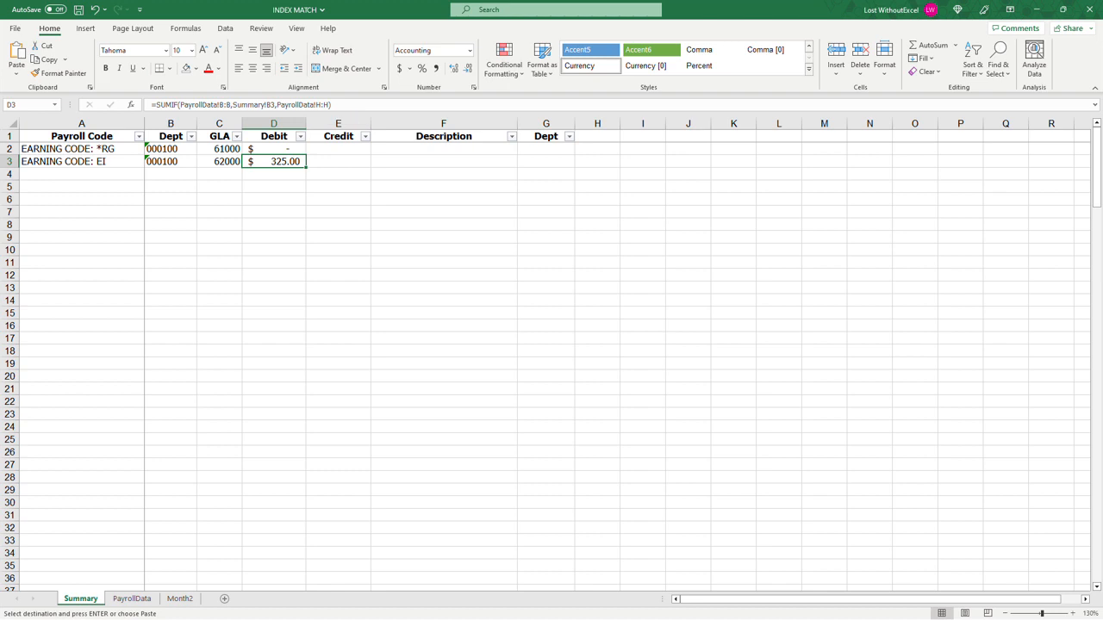
Step: Undo the Month2 paste on the PayrollData sheet and return to the Summary sheet
left_click(132, 599)
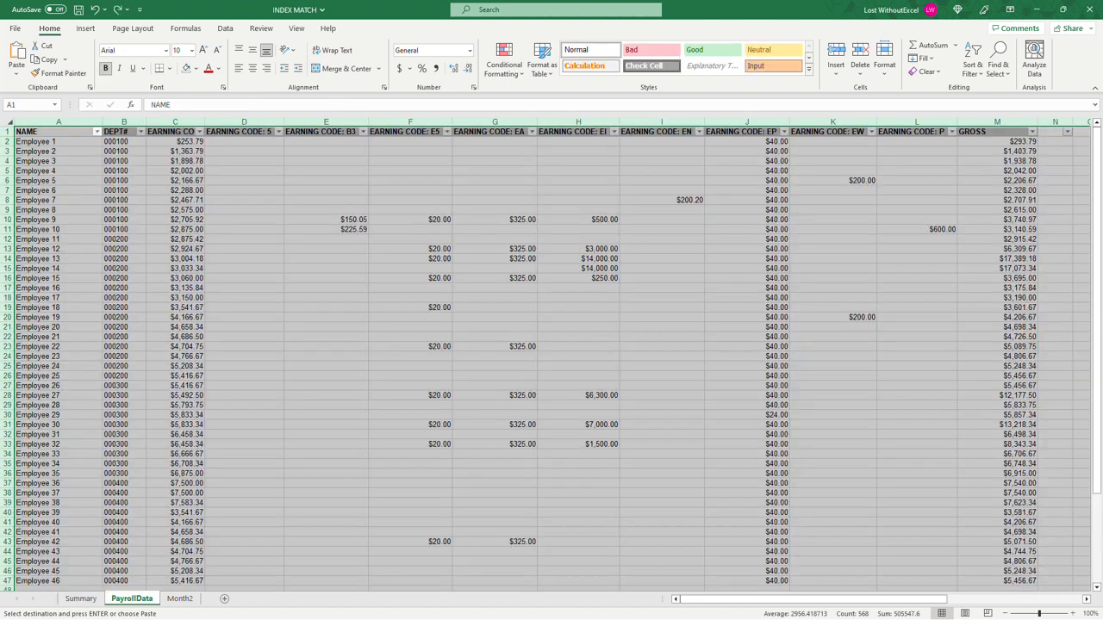
left_click(349, 368)
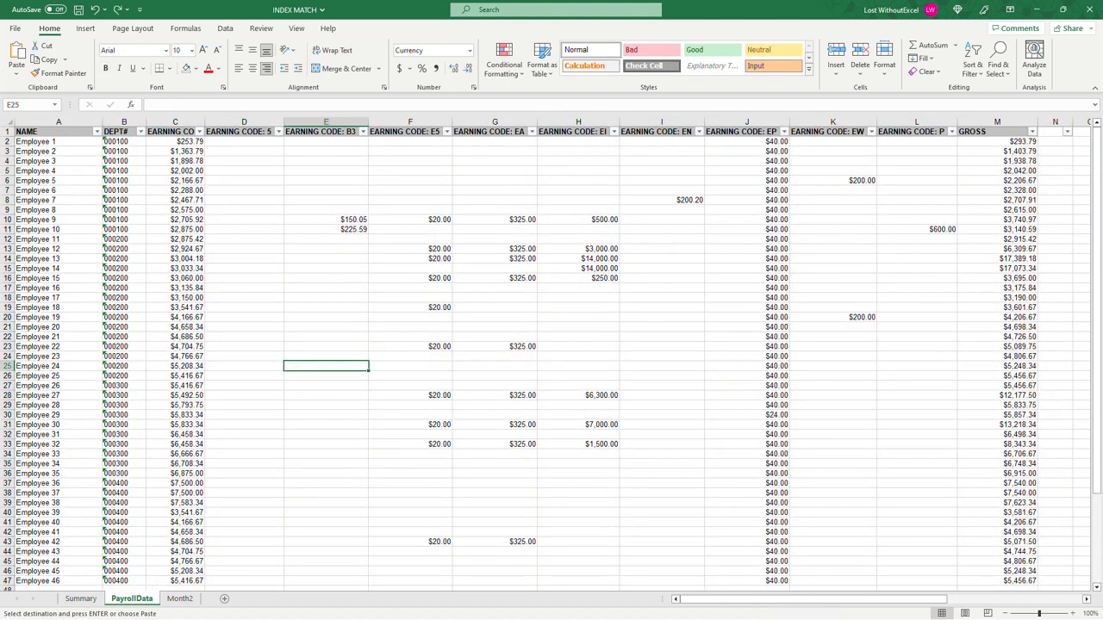
left_click(90, 601)
Step: Examine the sum-range argument of the SUMIF in D2 alongside the payroll code in A2 and the Debit cells
left_click(285, 148)
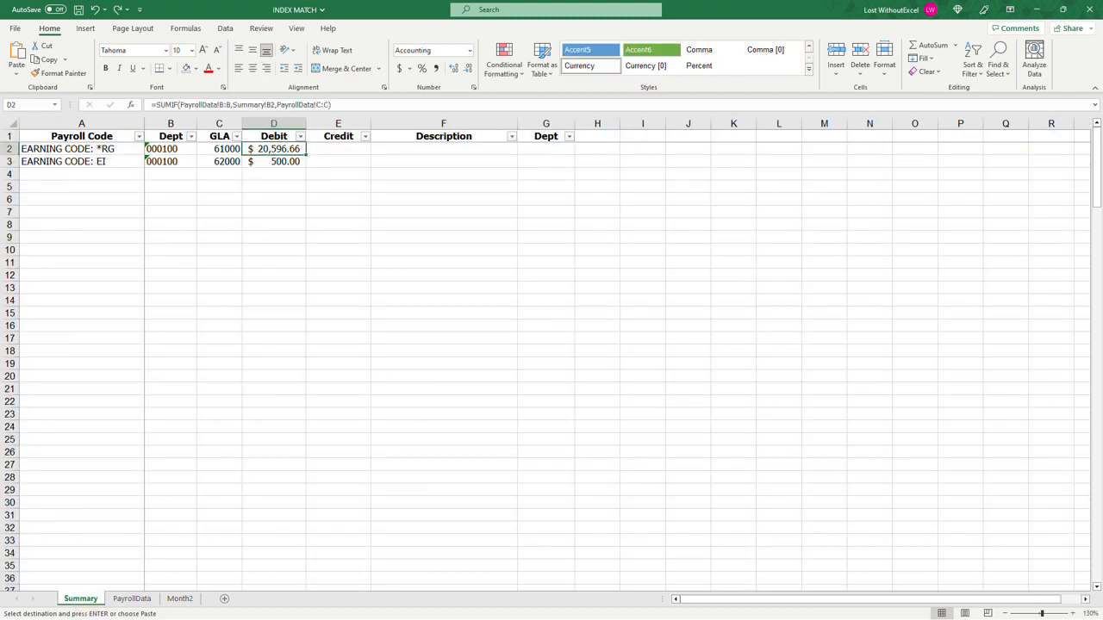
left_click_drag(331, 104, 276, 104)
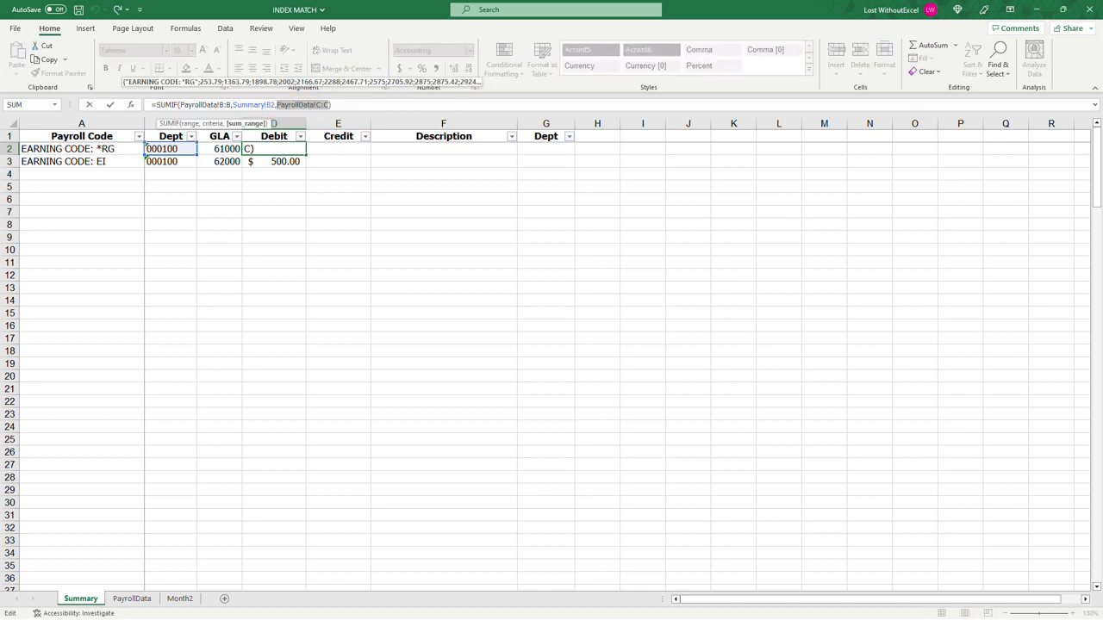
key("Escape")
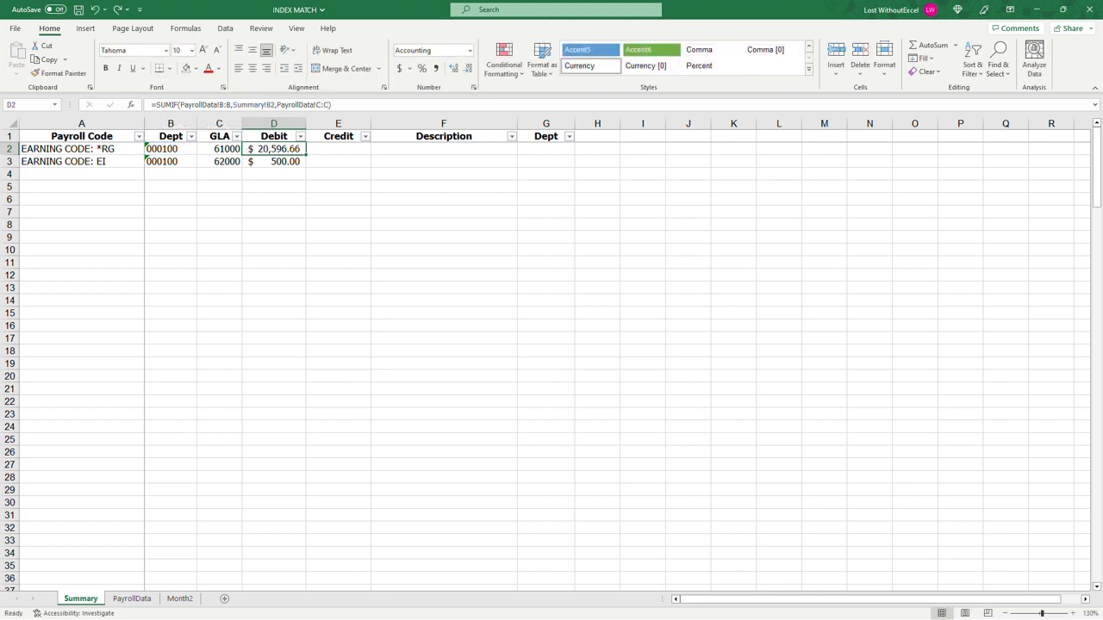
left_click(58, 148)
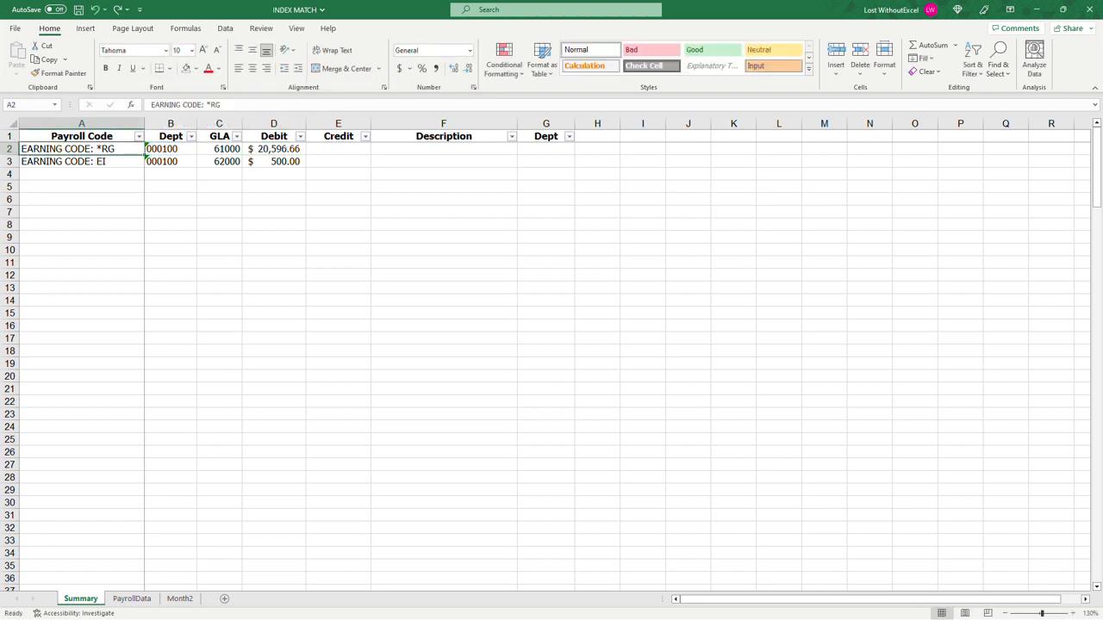
left_click_drag(275, 148, 277, 162)
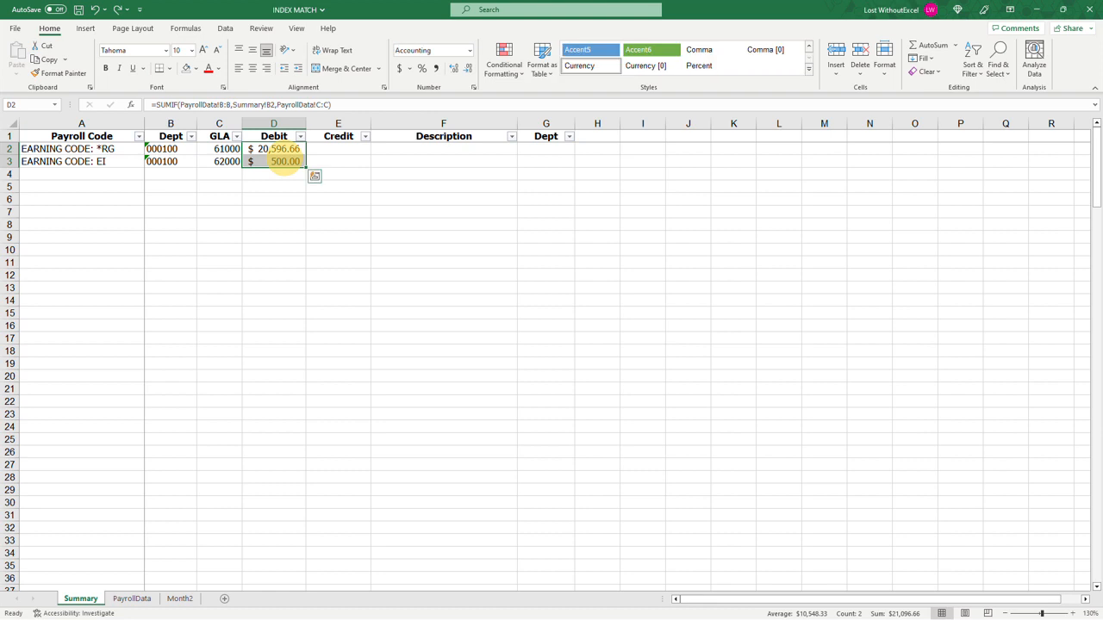
Step: Clear Debit cell D3 and remove the PayrollData!C:C sum range from the SUMIF formula in D2
left_click(288, 161)
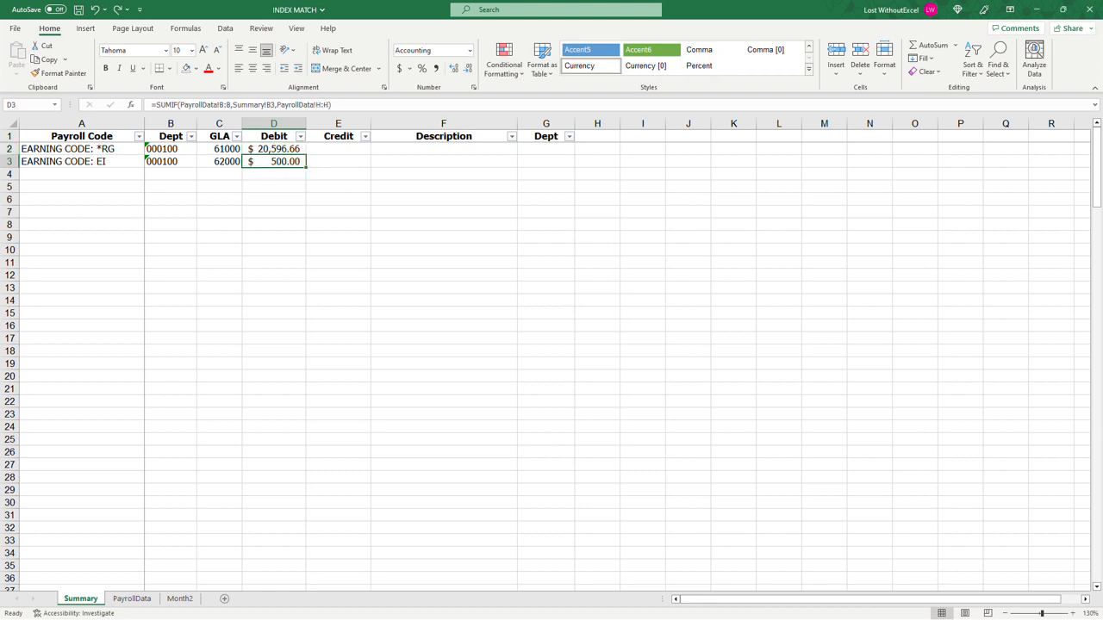
key("Delete")
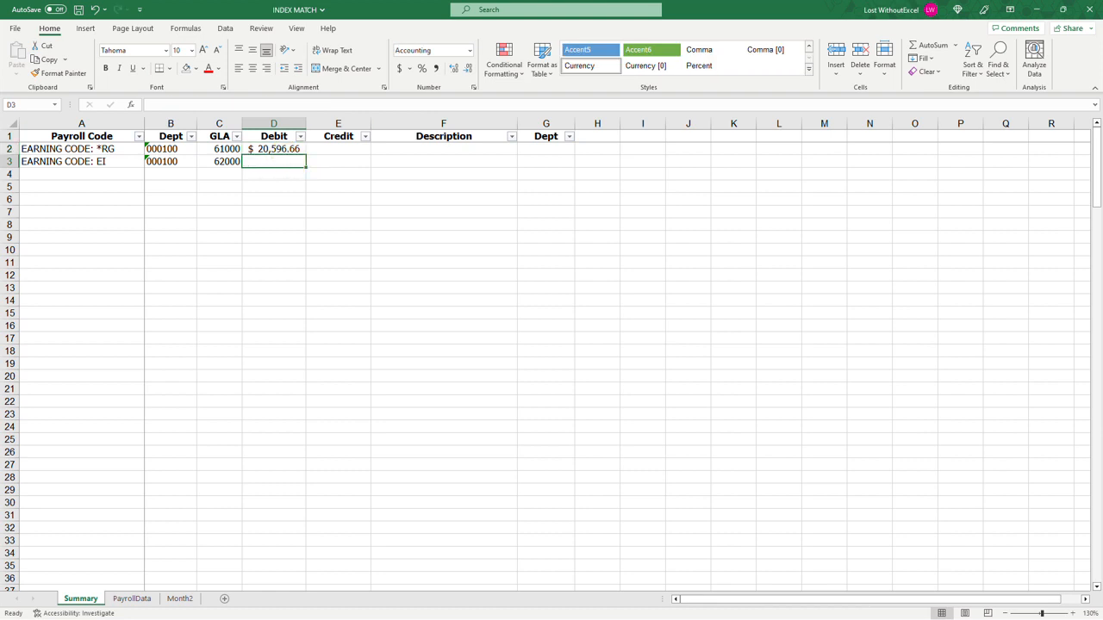
left_click(291, 149)
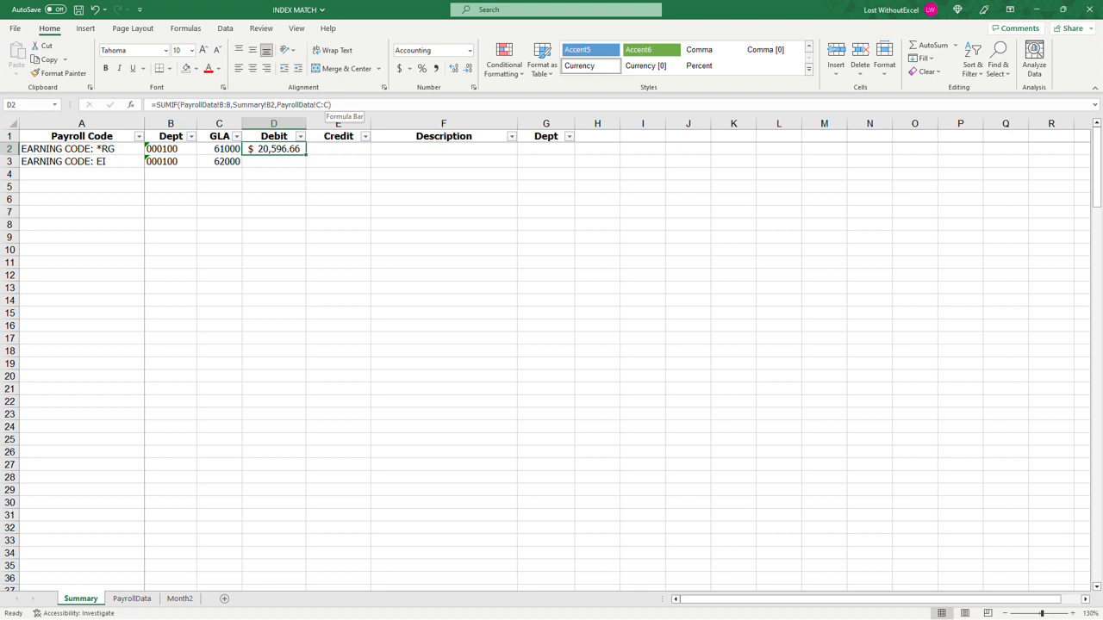
left_click(327, 104)
key("BackSpace")
key("BackSpace")
key("BackSpace")
key("BackSpace")
key("BackSpace")
key("BackSpace")
key("BackSpace")
key("BackSpace")
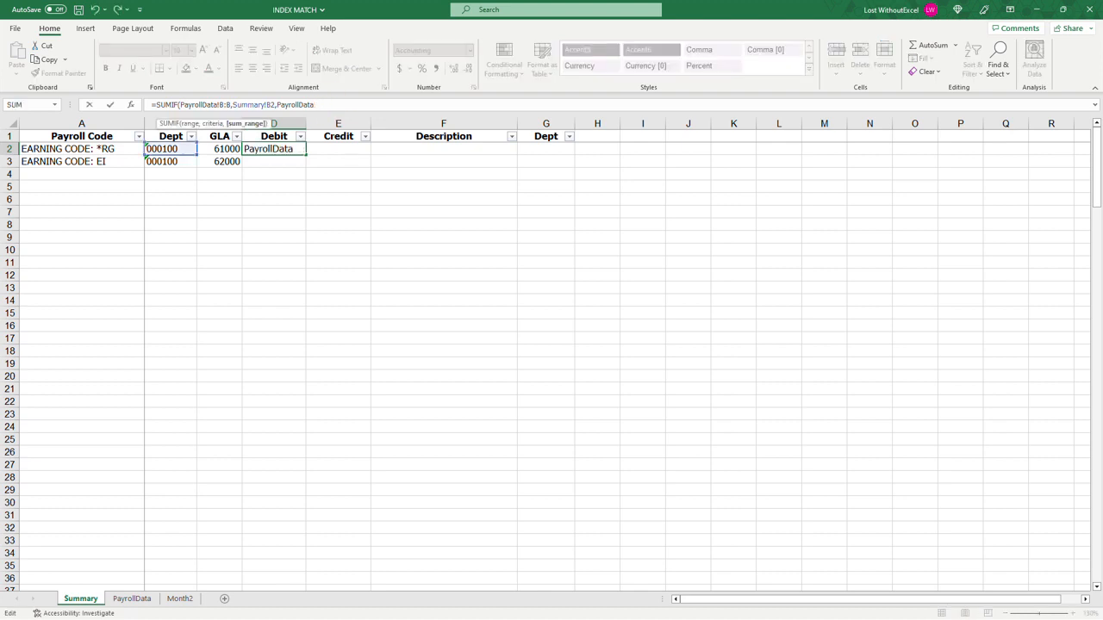
key("BackSpace")
key("BackSpace")
key("BackSpace")
key("BackSpace")
key("BackSpace")
key("BackSpace")
key("BackSpace")
key("BackSpace")
Step: Begin an INDEX function as the SUMIF sum range in D2, using the absolute array PayrollData!$C$2:$Z$500
type("index(")
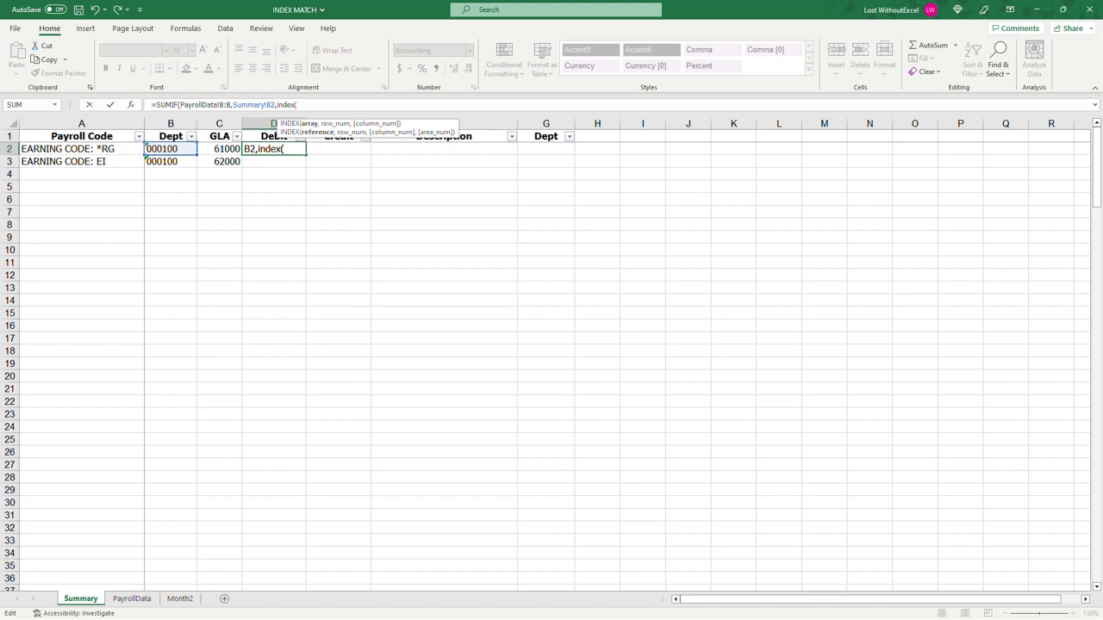
left_click(132, 599)
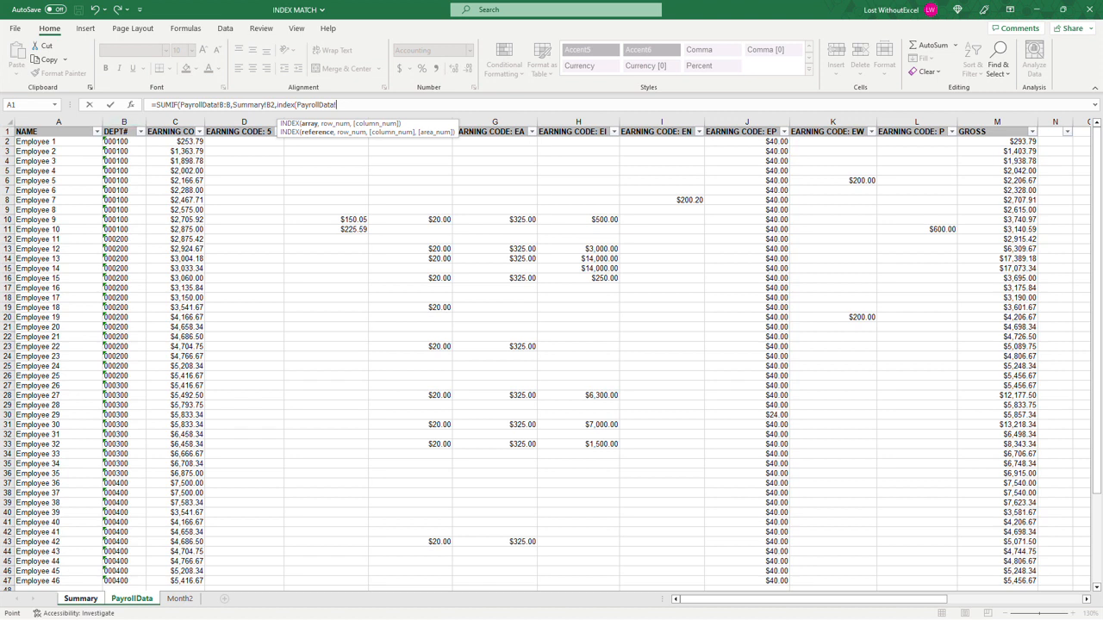
left_click(184, 141)
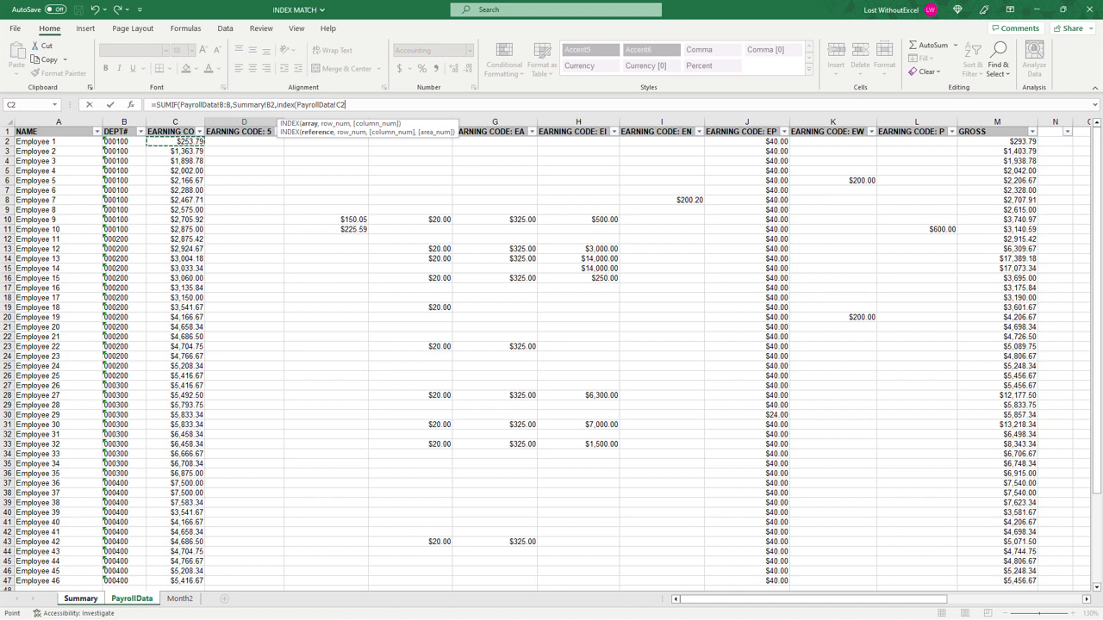
left_click_drag(184, 142, 1034, 583)
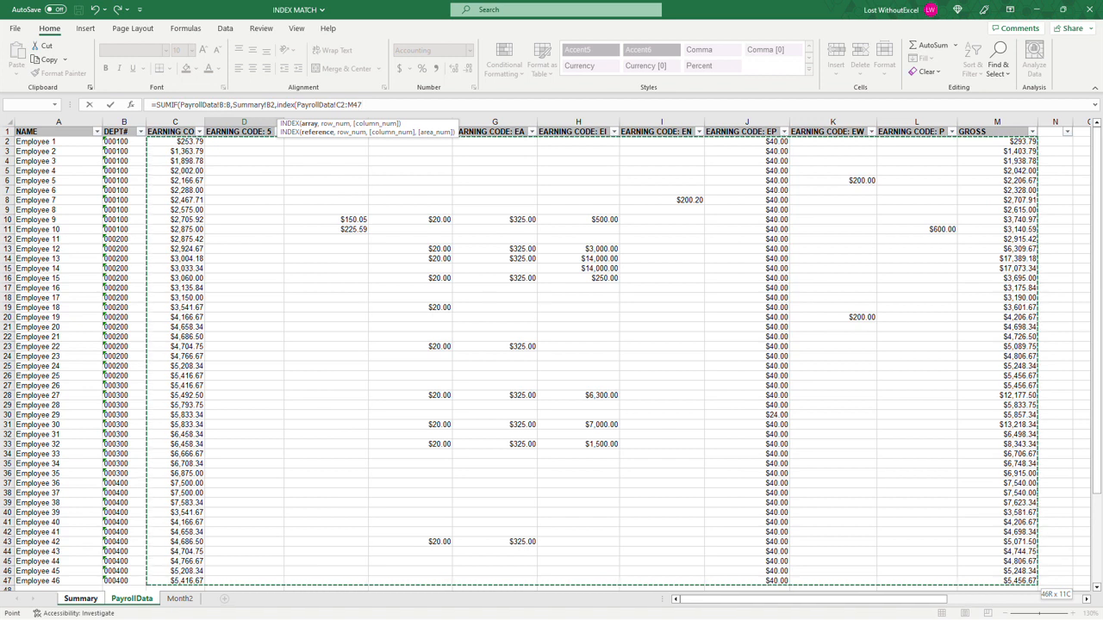
key("F4")
left_click(366, 104)
key("BackSpace")
type("z$")
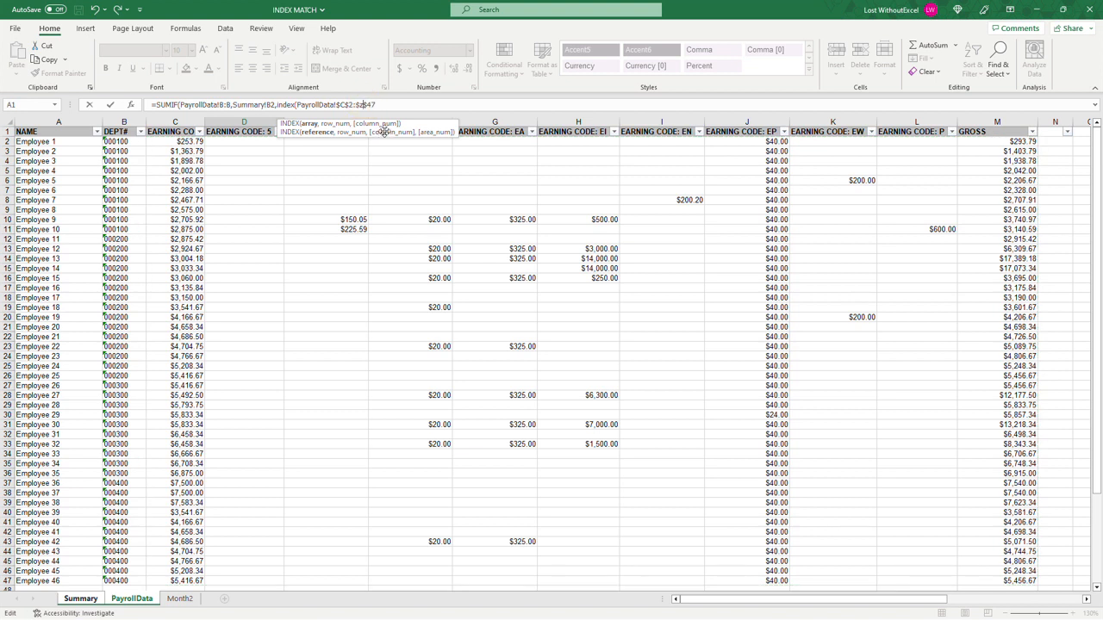
left_click(389, 104)
type(",")
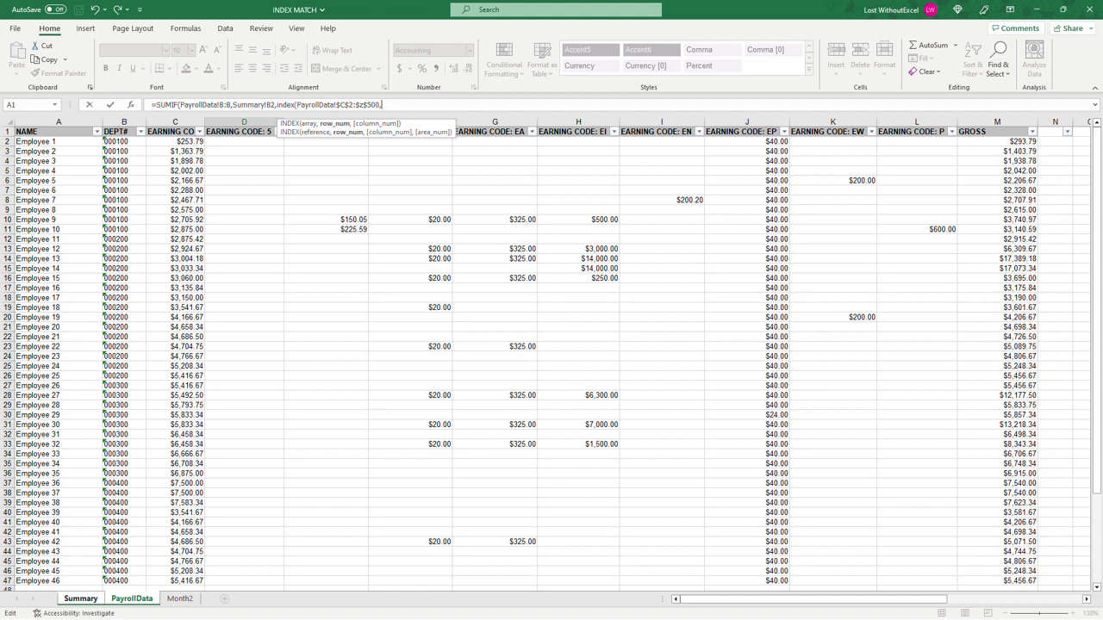
type("0,")
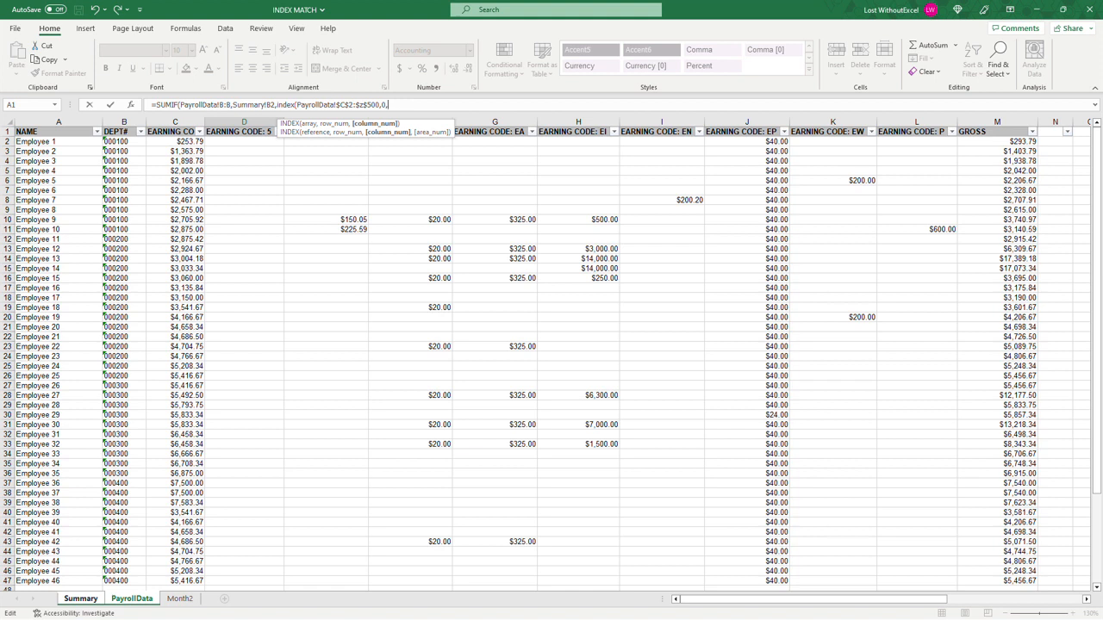
Step: Set the INDEX row number to 0 and begin a MATCH for its column number with lookup value Summary!A2
type("match")
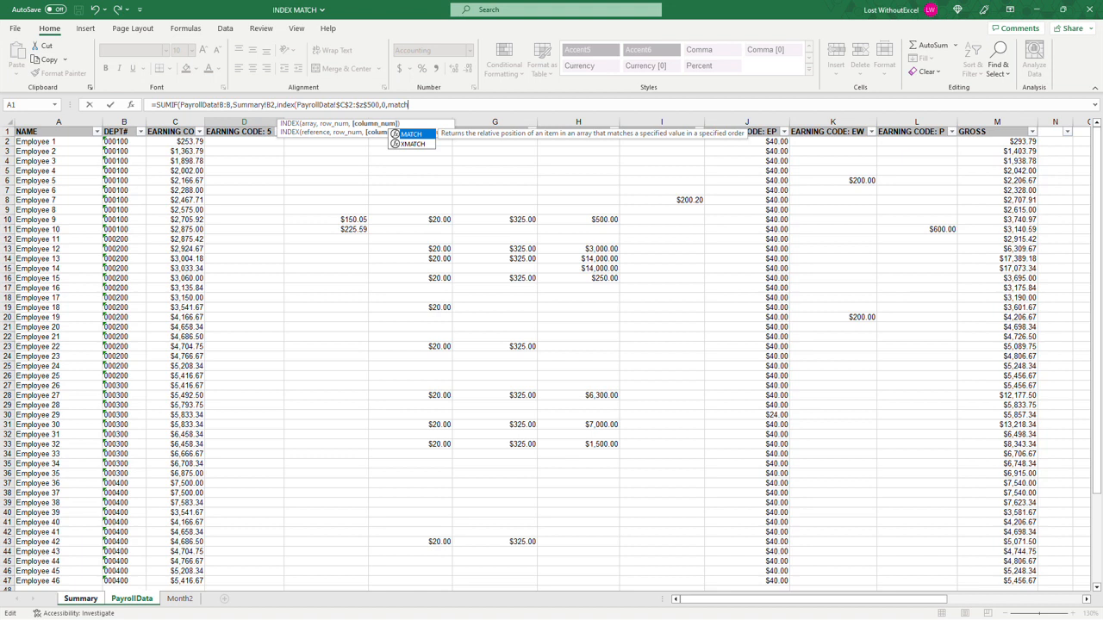
type("(")
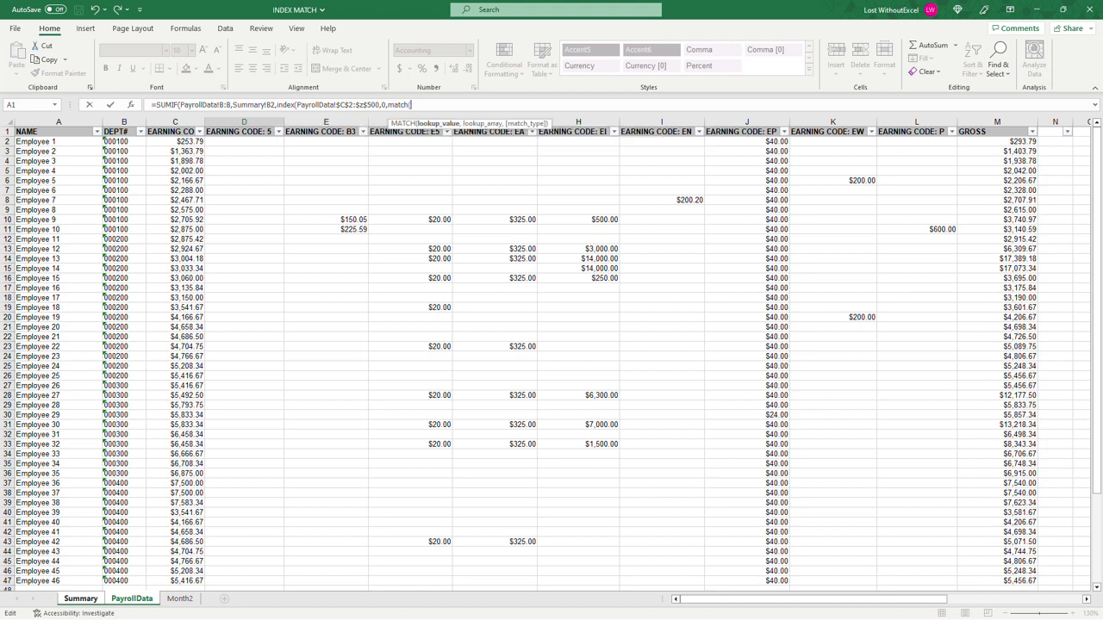
left_click(82, 599)
left_click(82, 149)
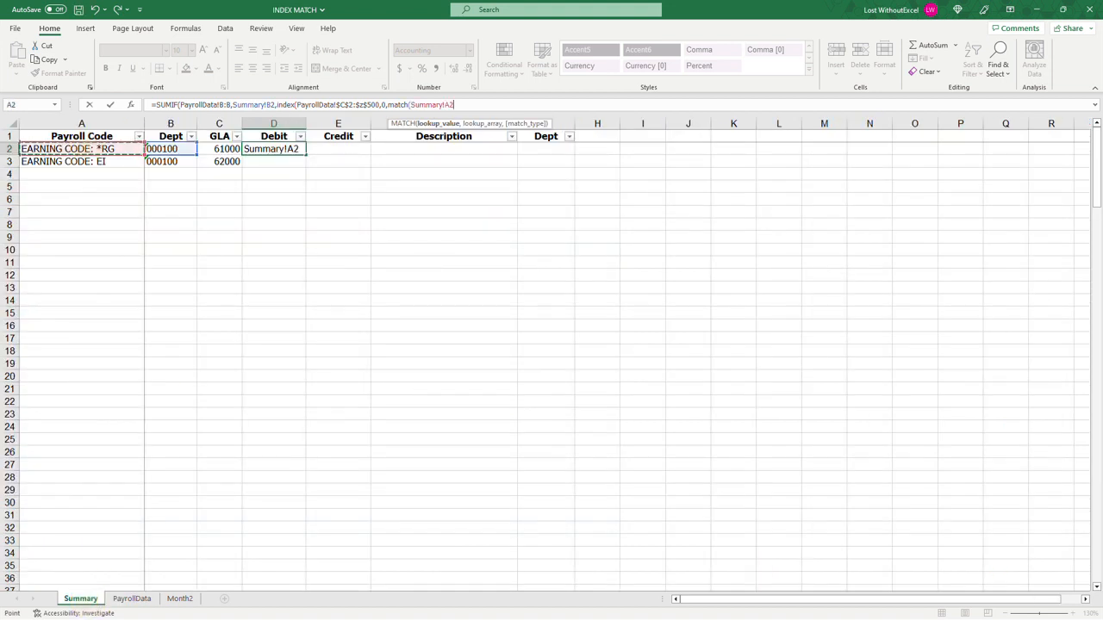
type(",")
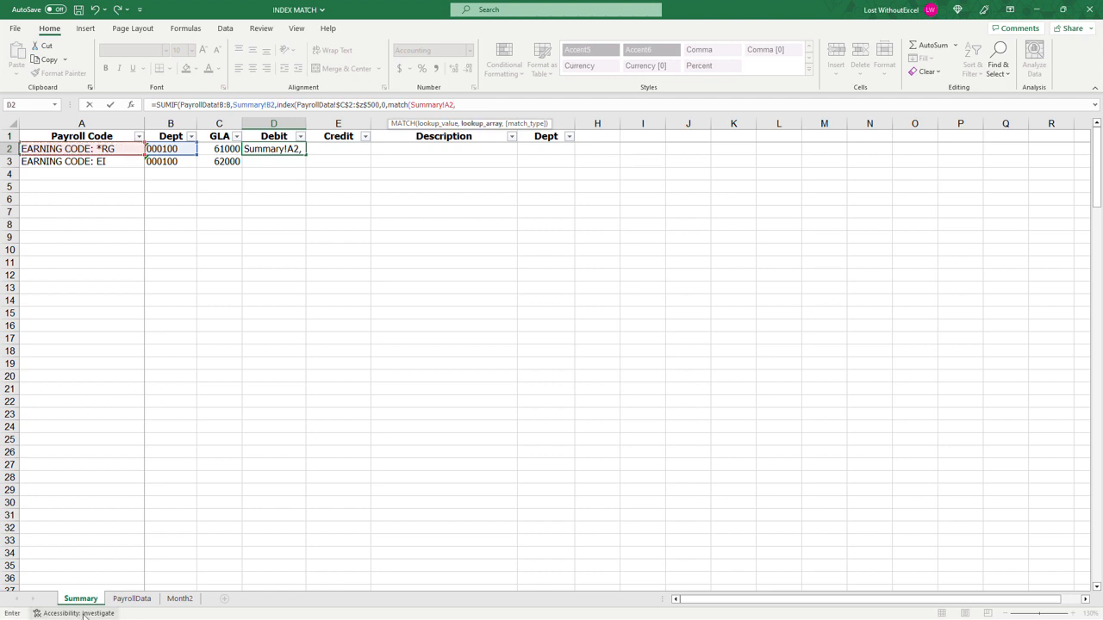
Step: Set the MATCH lookup array to the absolute header range PayrollData!$C$1:$Z$1
left_click(132, 599)
left_click_drag(172, 132, 1034, 133)
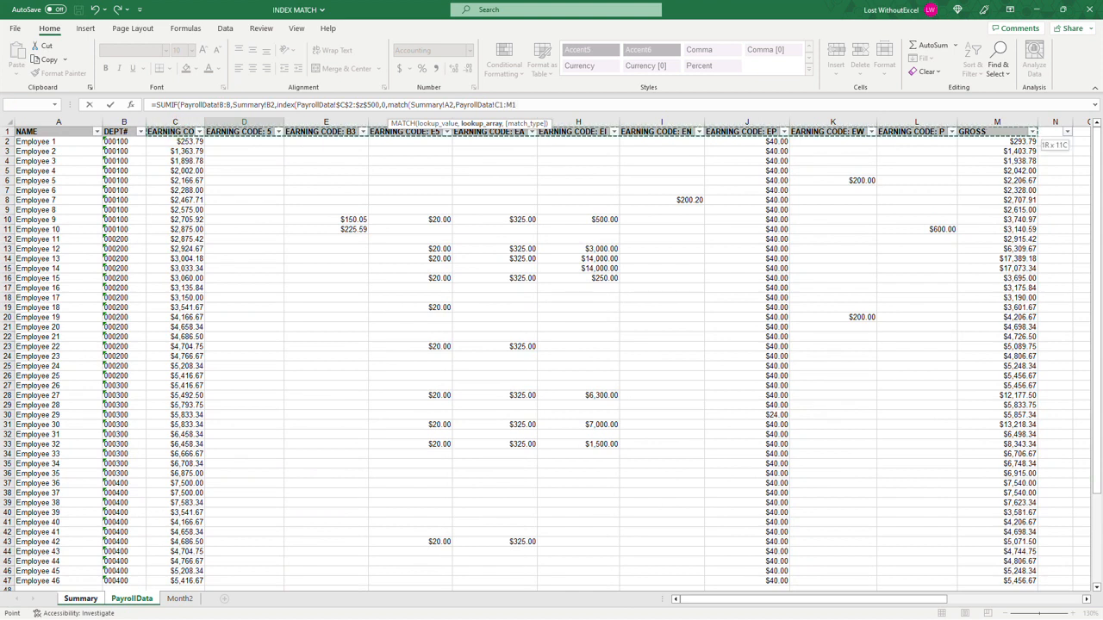
left_click(510, 105)
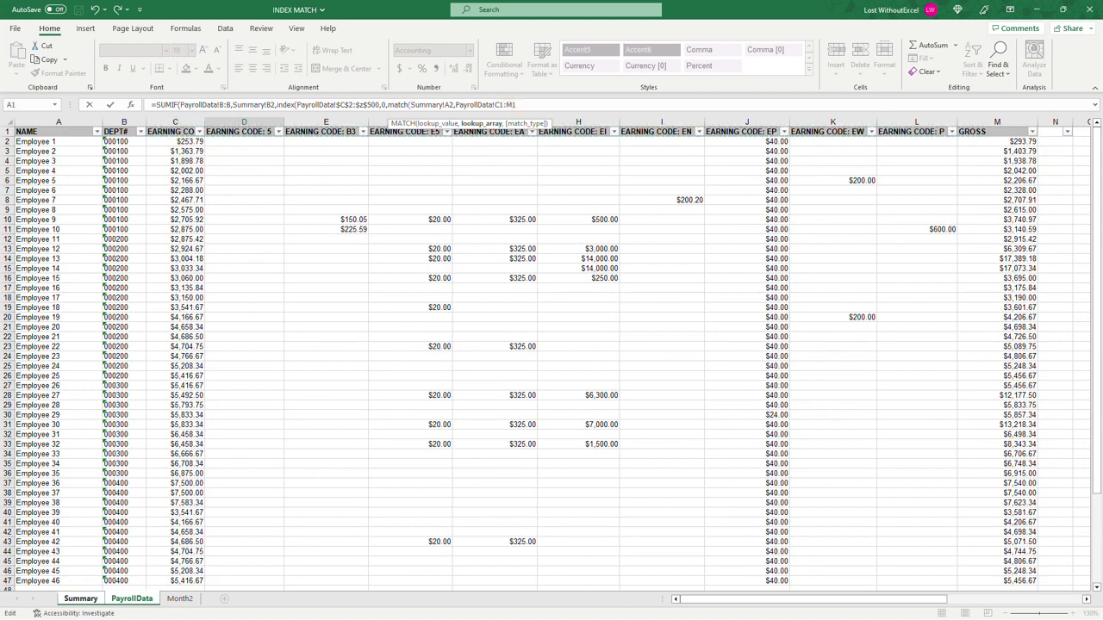
key("BackSpace")
type("z")
key("F4")
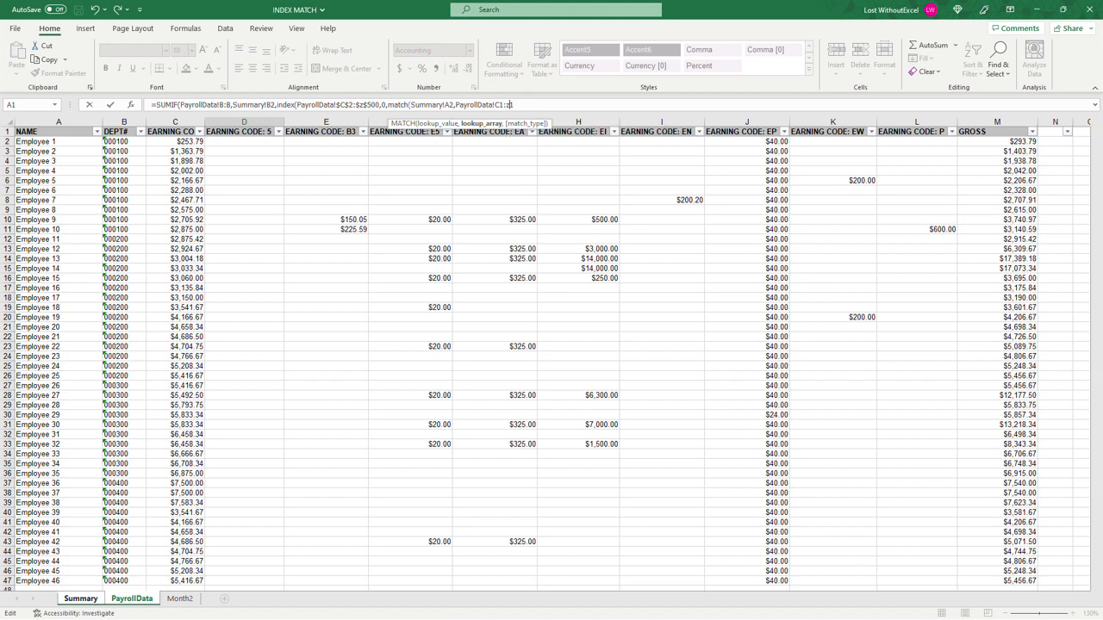
left_click(499, 104)
key("F4")
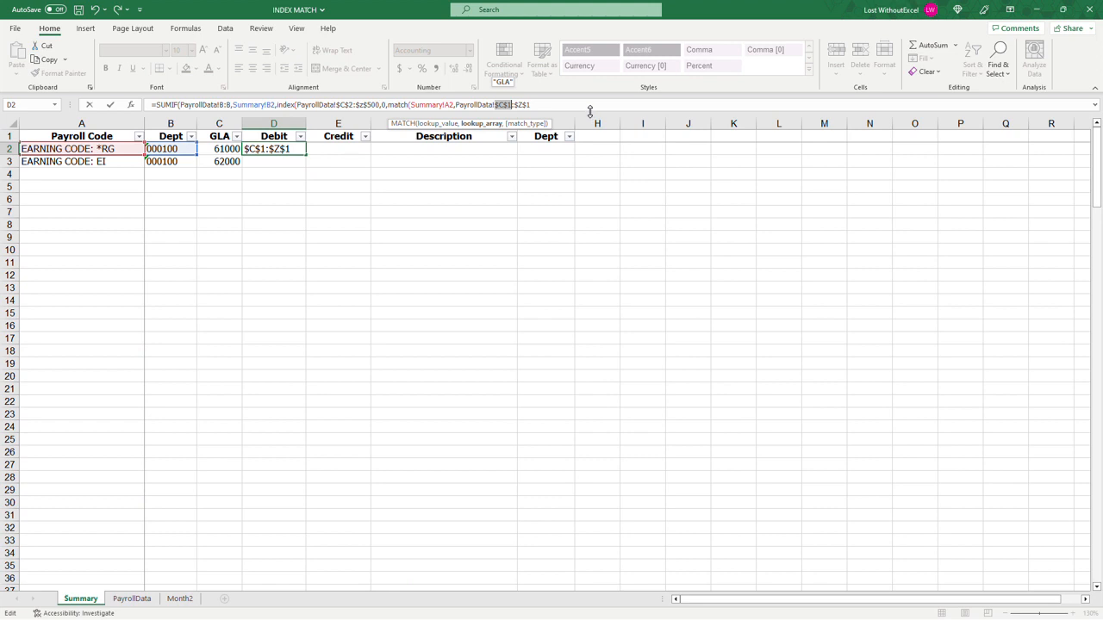
Step: Give the MATCH a match type of 0, close the nested functions, and enter the completed formula in D2
left_click(579, 104)
type(",")
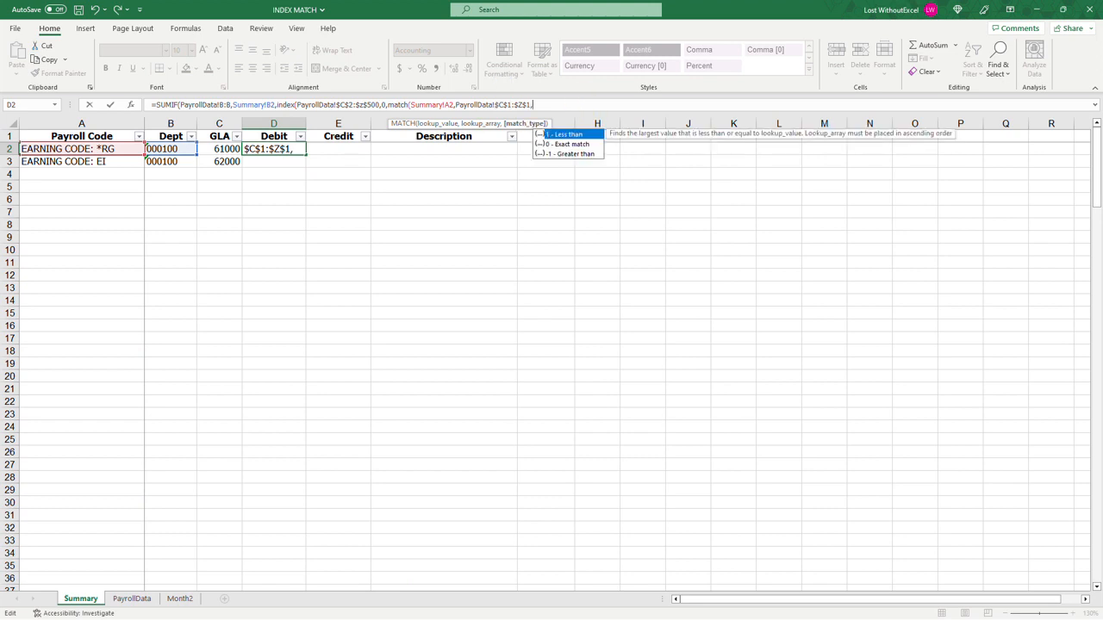
type("0")
type("))")
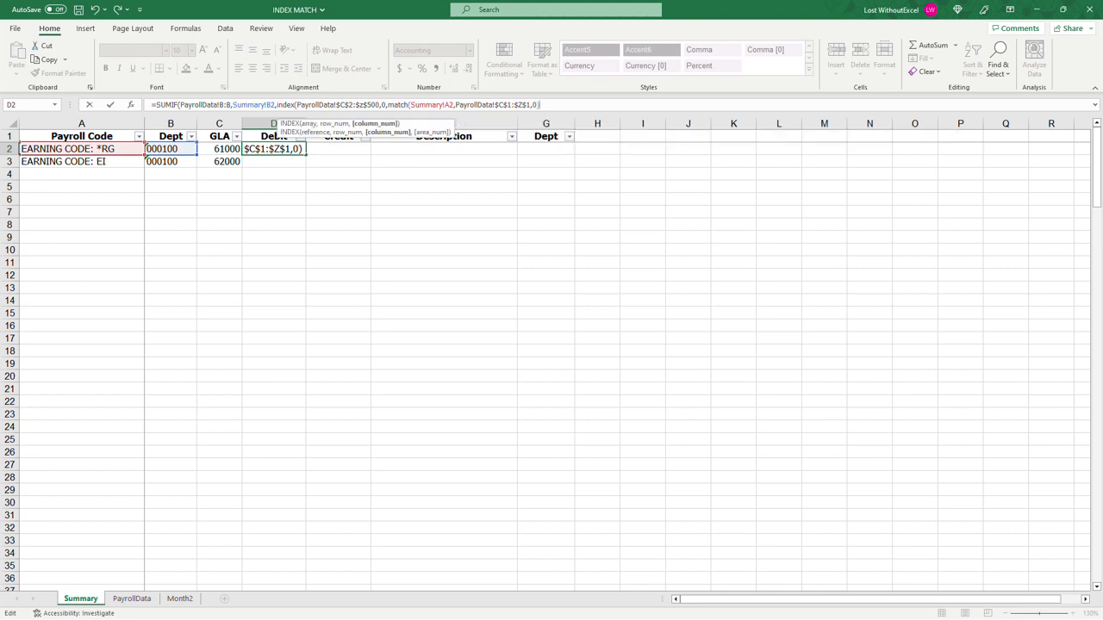
key("BackSpace")
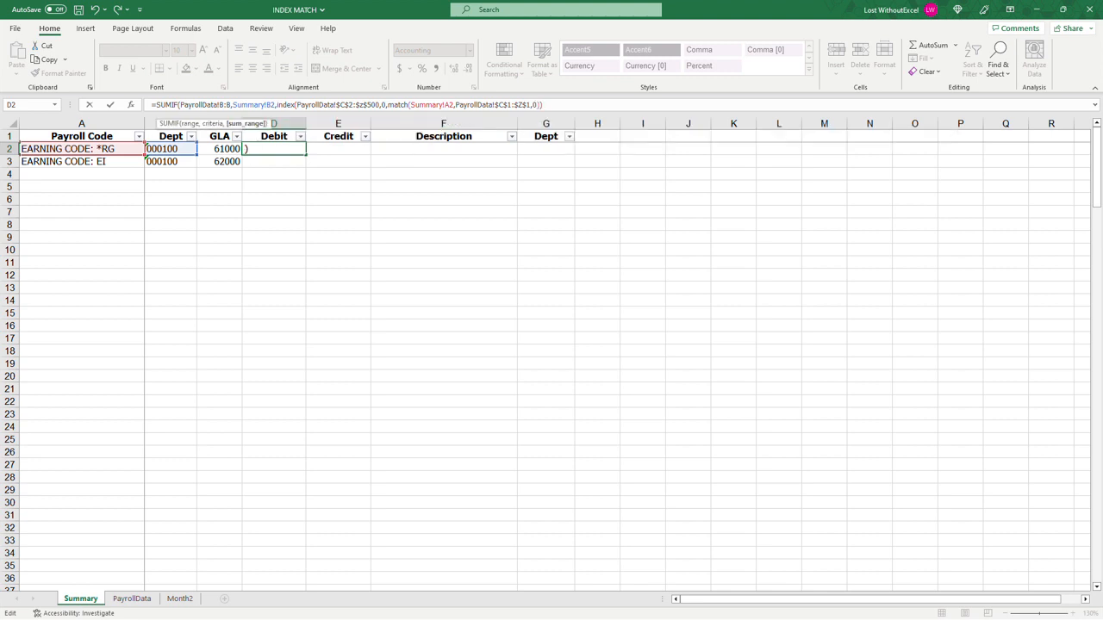
type(")")
key("Return")
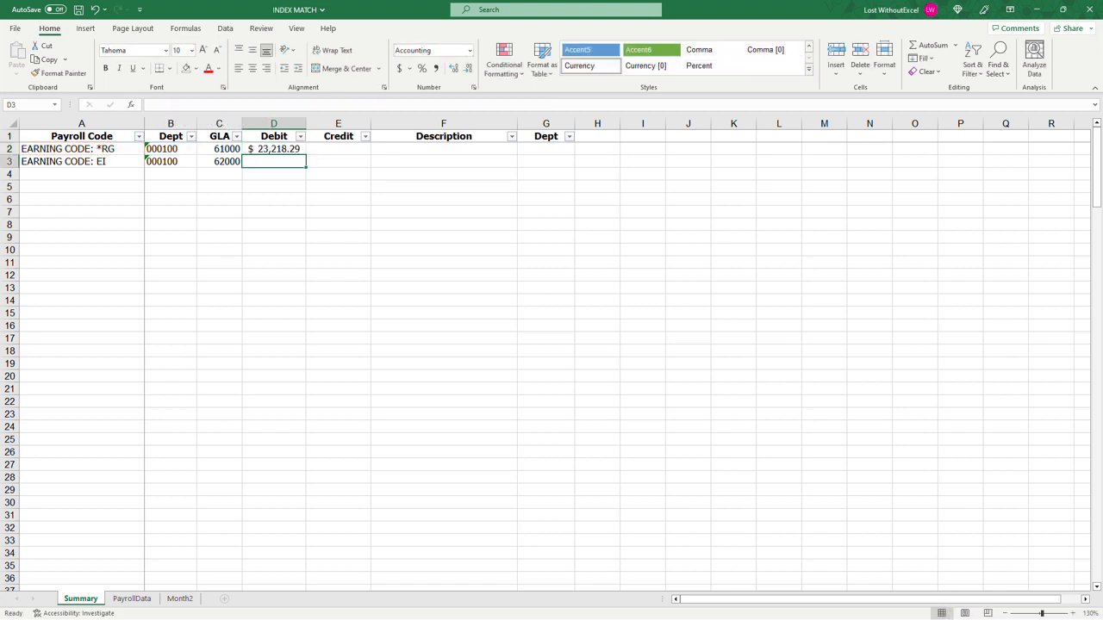
Step: Edit the formula in D2 so its SUMIF criteria range starts at the absolute cell PayrollData!$B$2
left_click(277, 148)
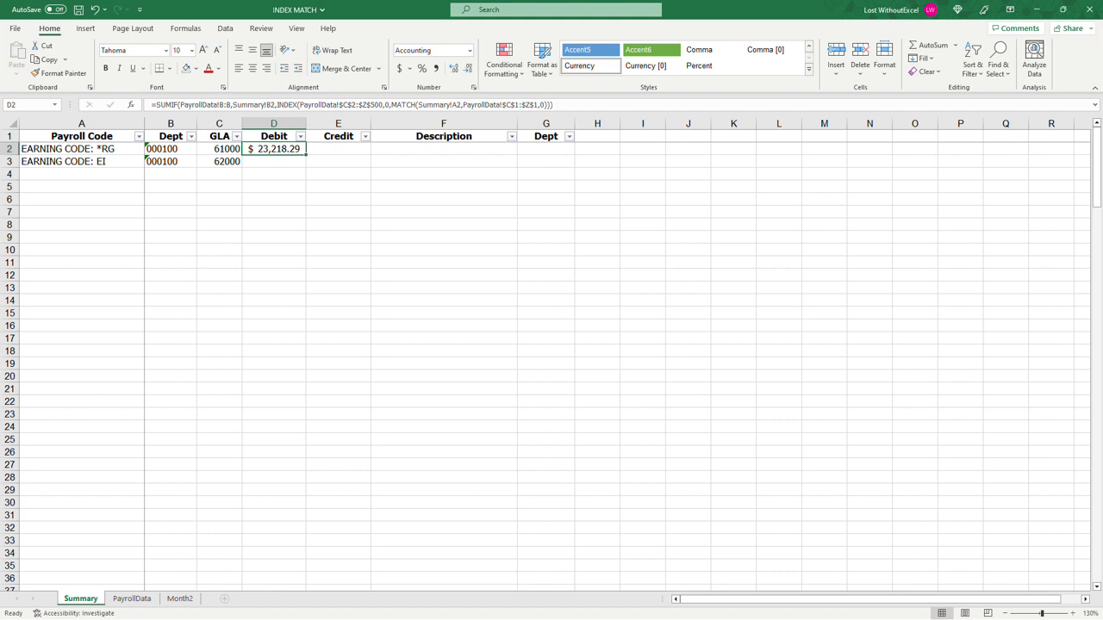
key("Return")
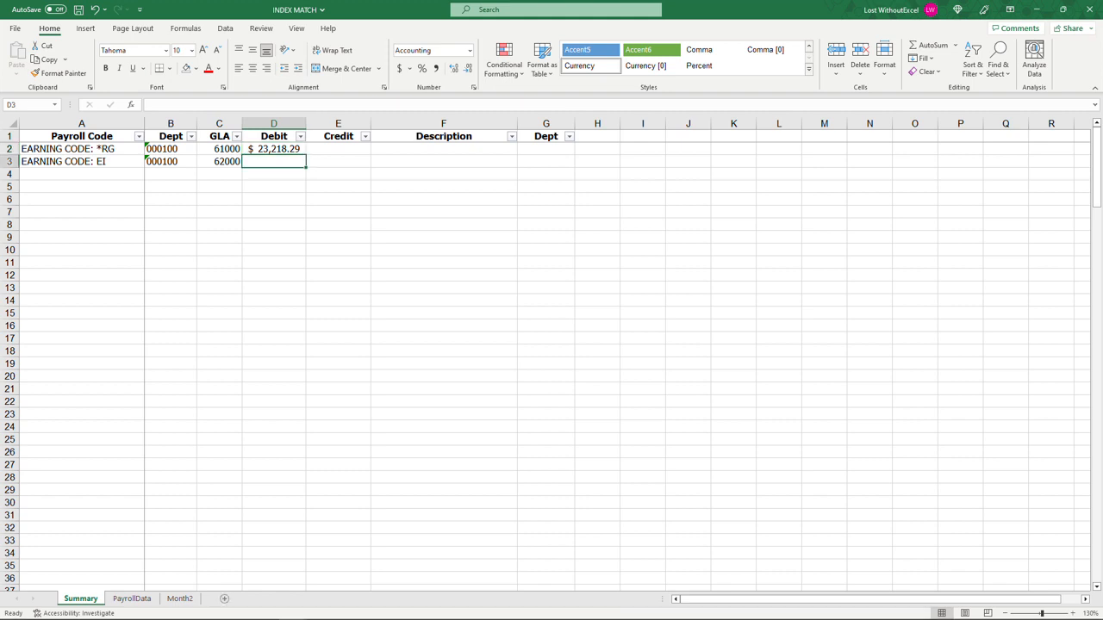
left_click(276, 148)
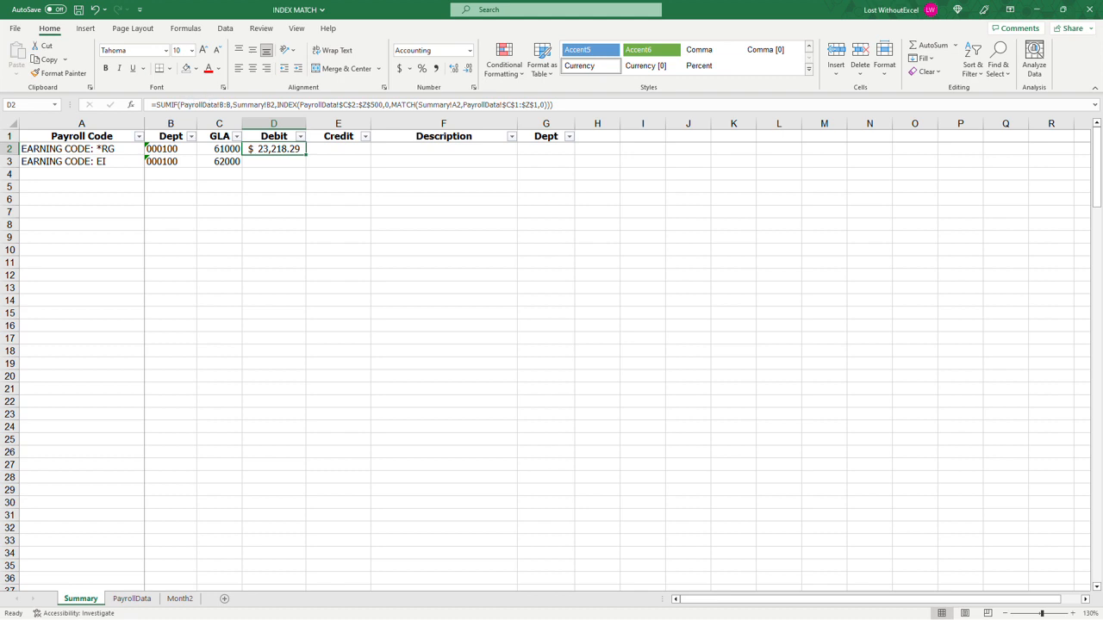
left_click(221, 105)
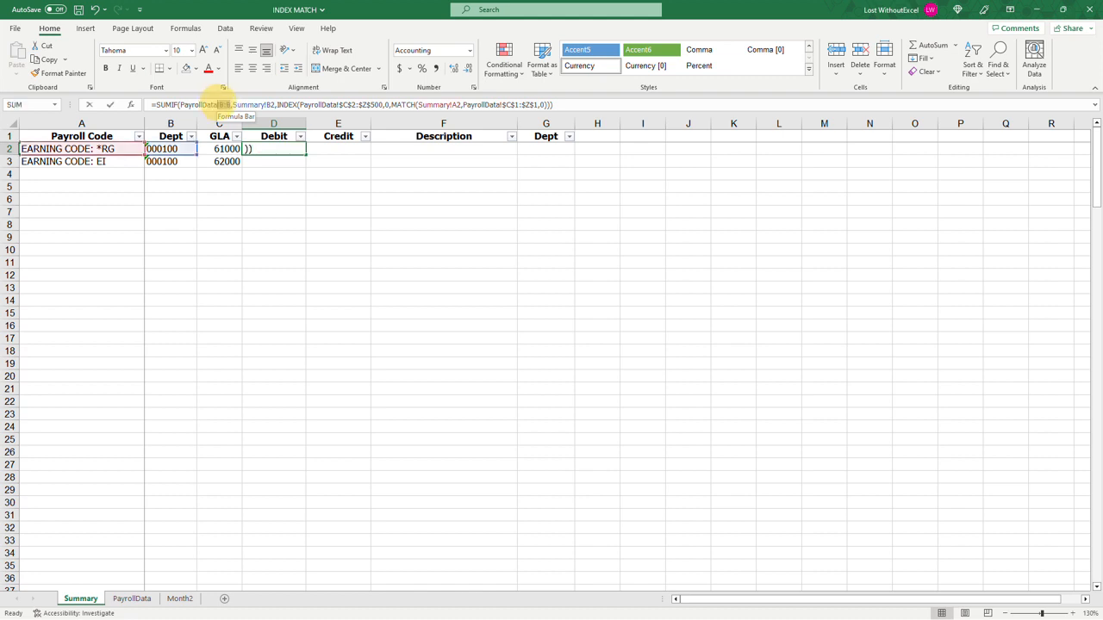
double_click(224, 104)
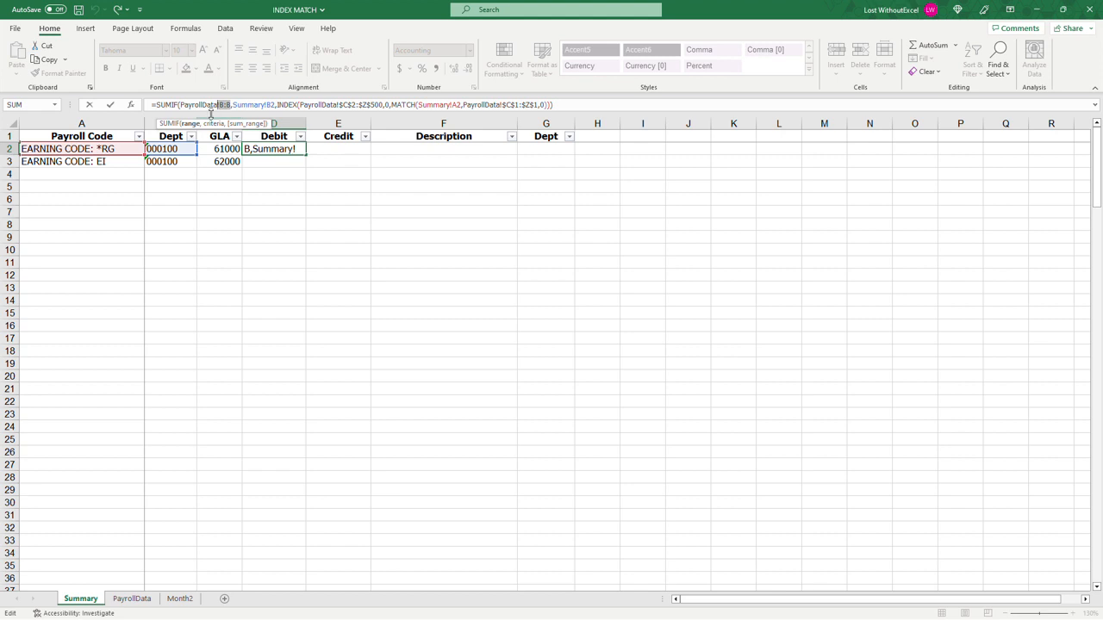
left_click(219, 105)
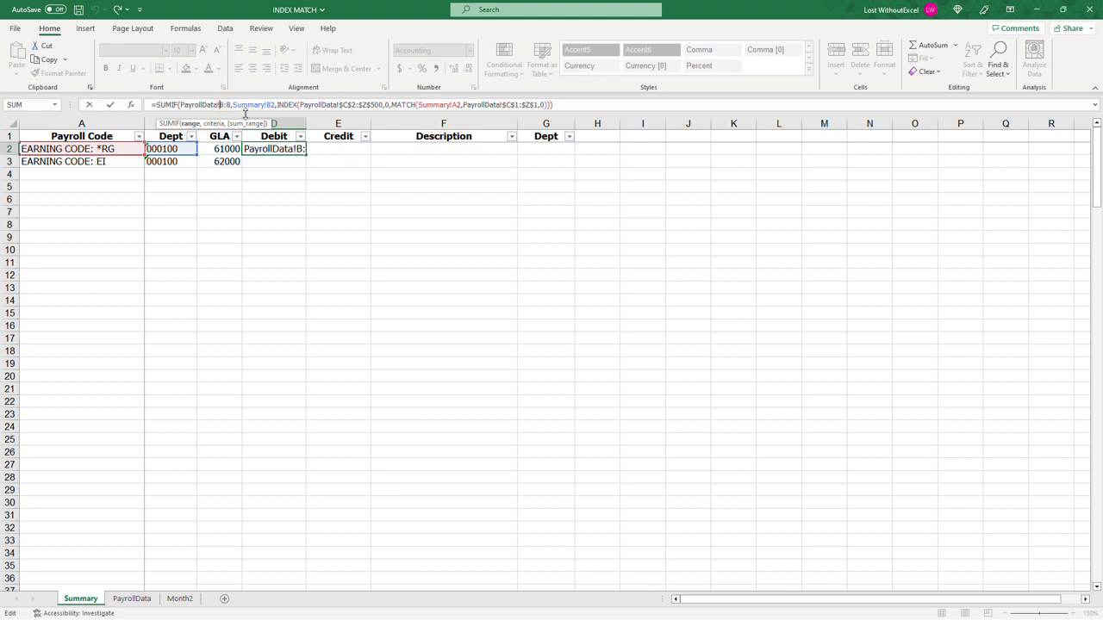
type("$")
key("Right")
type("$")
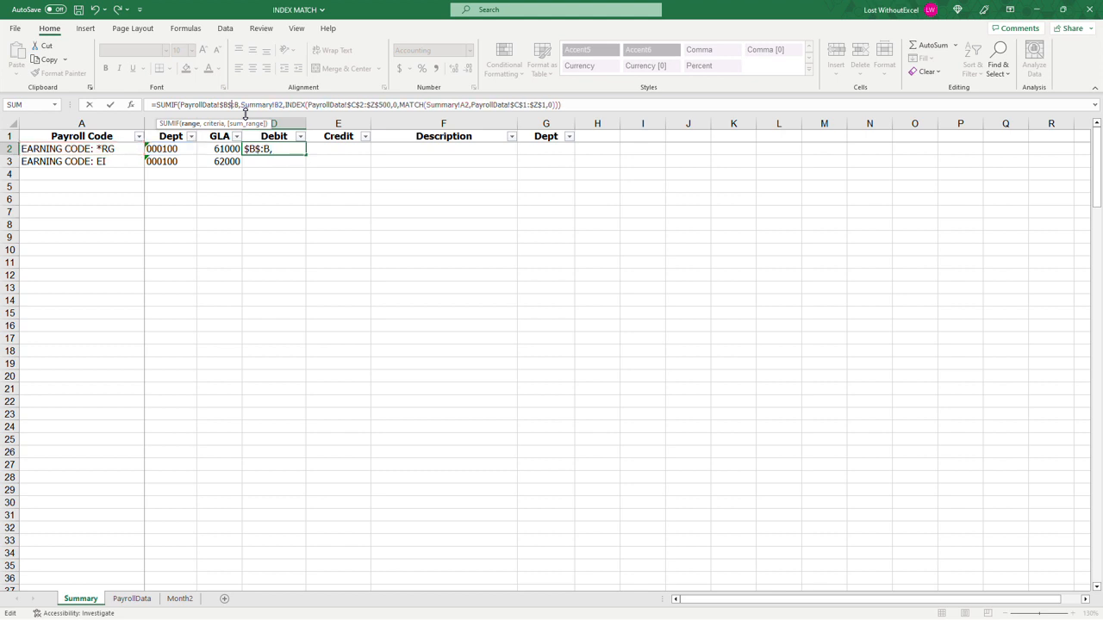
type("2")
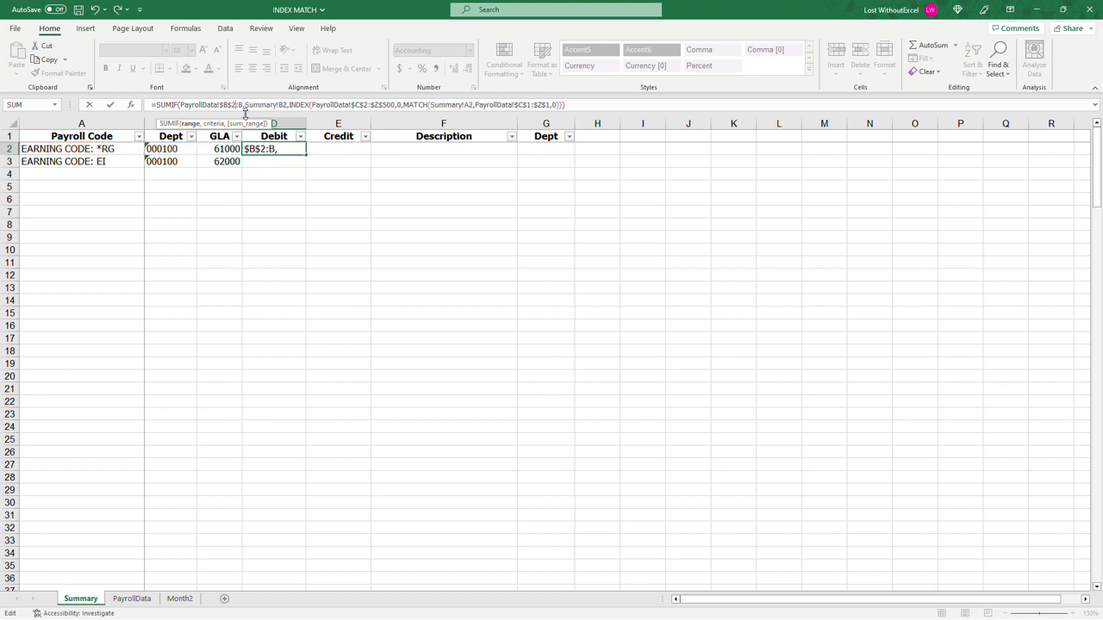
Step: End the SUMIF criteria range at the absolute cell $B$500 and enter the revised formula
type("$")
key("Right")
type("$")
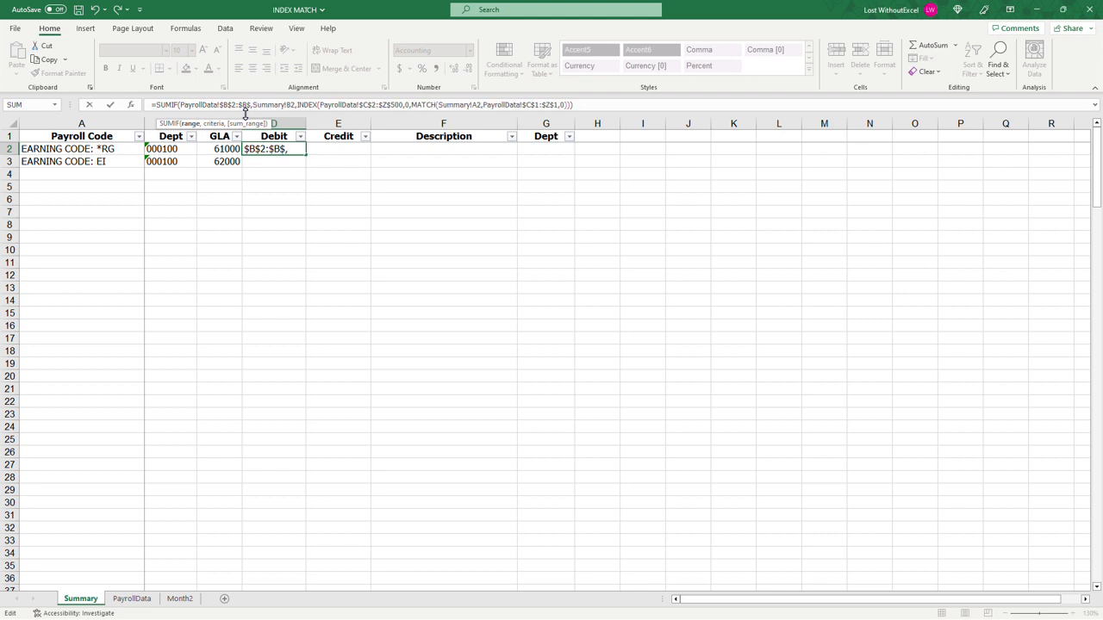
type("500")
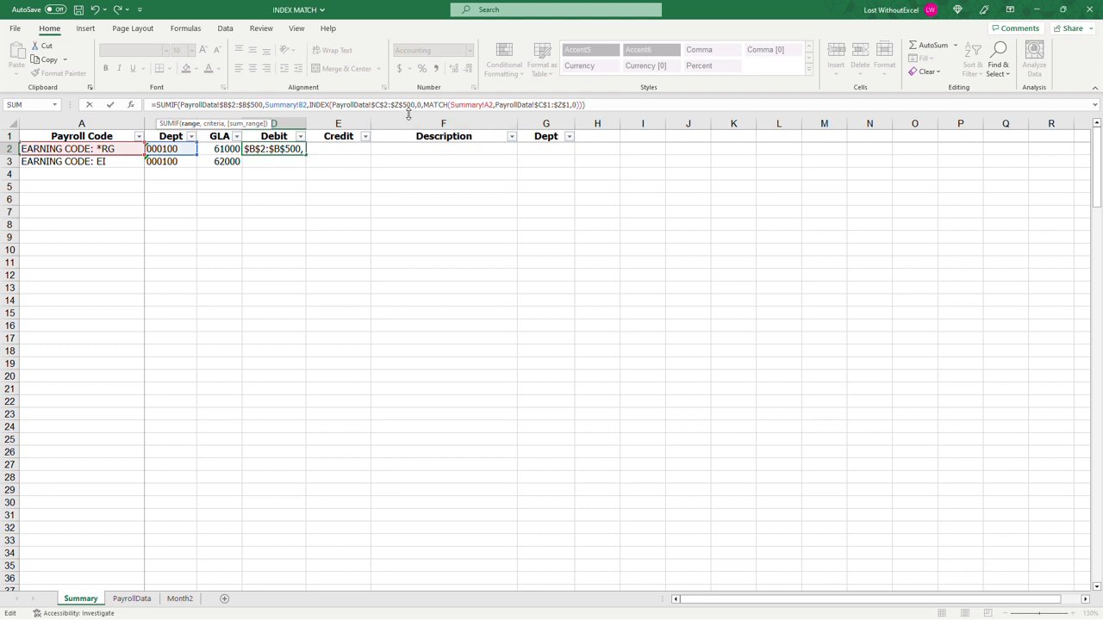
key("Return")
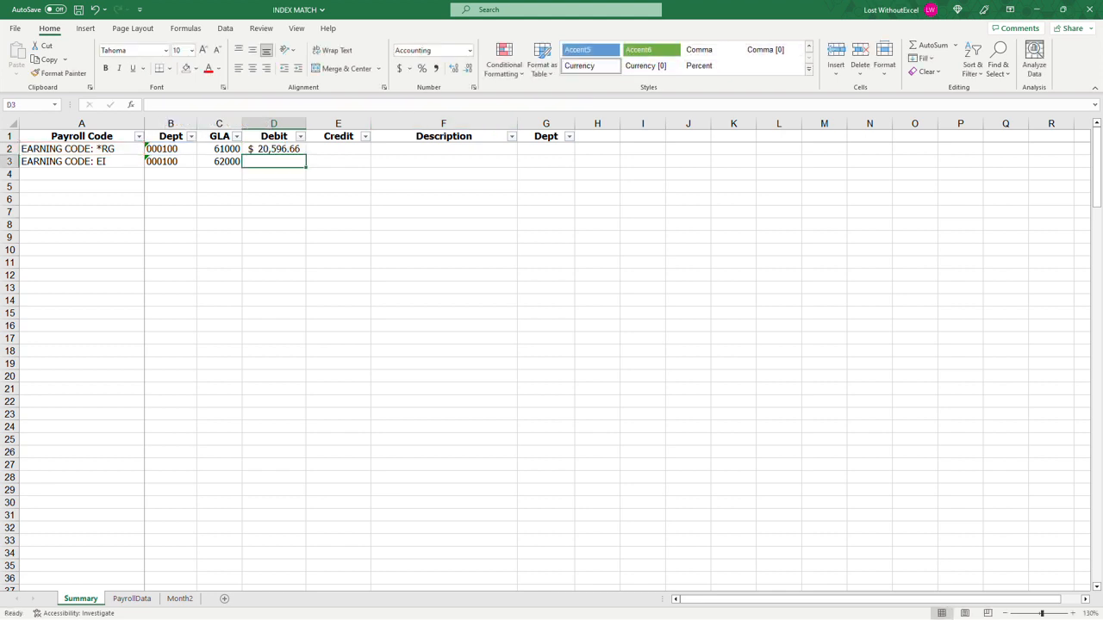
left_click(277, 149)
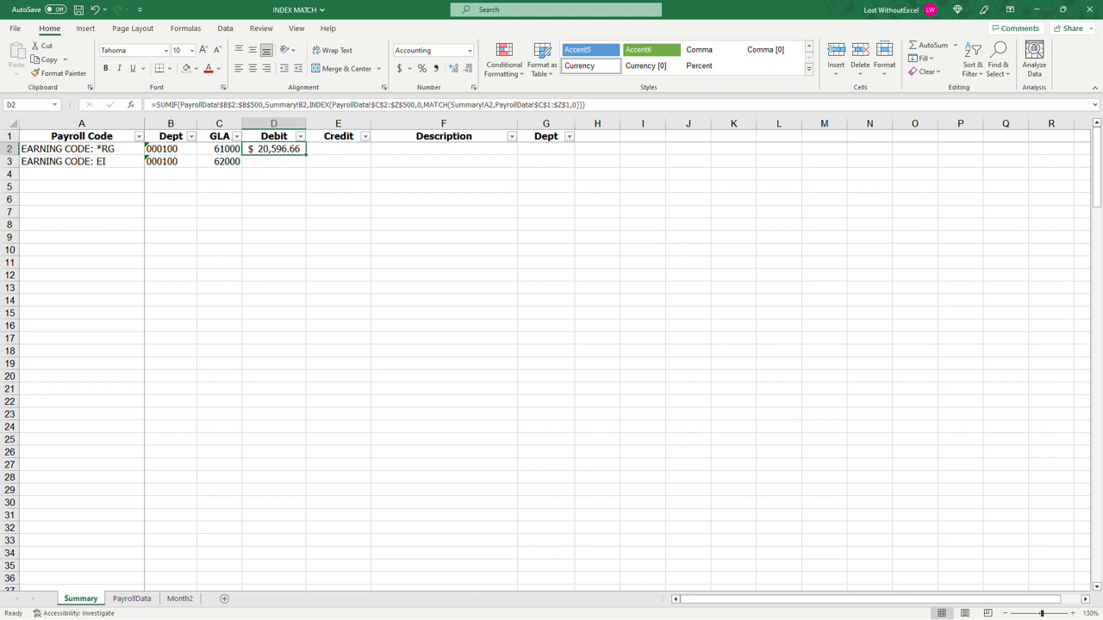
left_click_drag(585, 104, 118, 105)
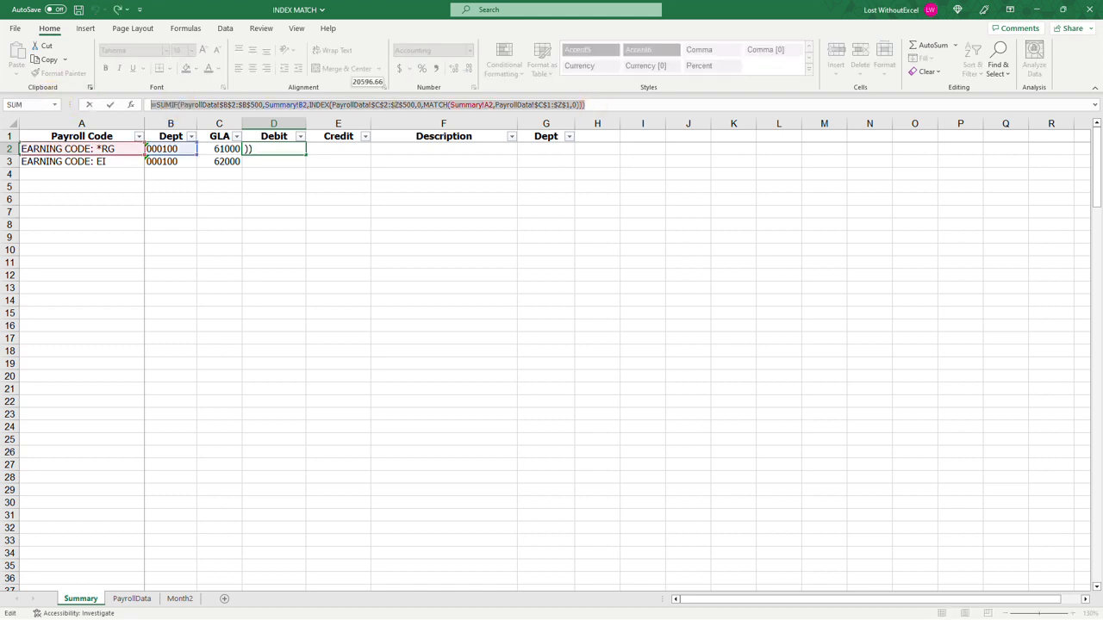
key("Escape")
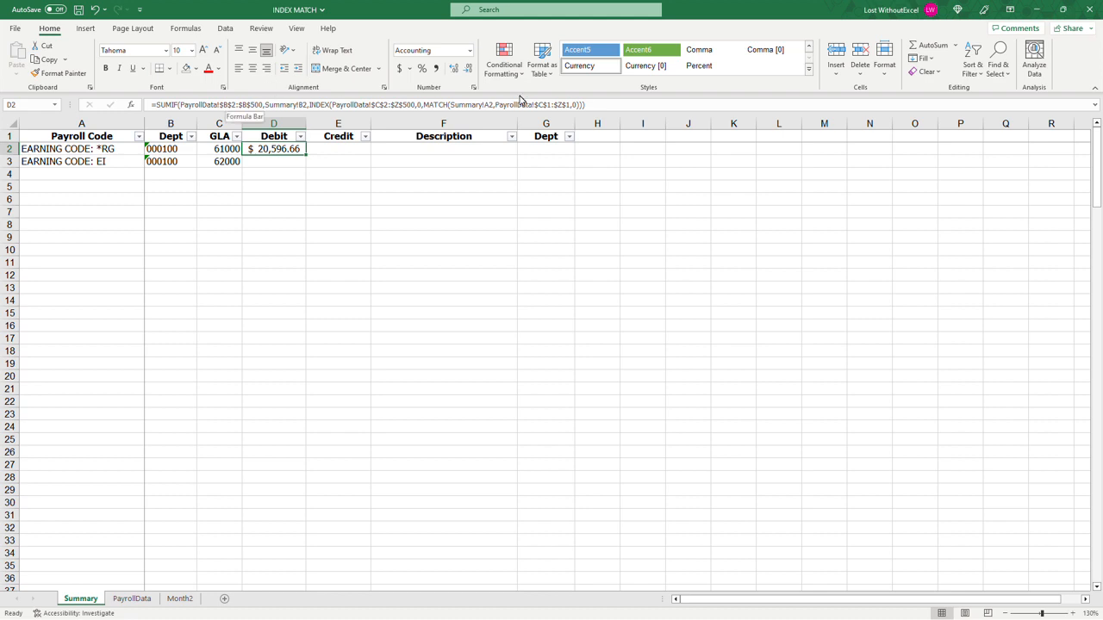
Step: Copy the earning code headers D1:L1 from the PayrollData sheet and paste them transposed into Summary starting at A3
left_click(129, 599)
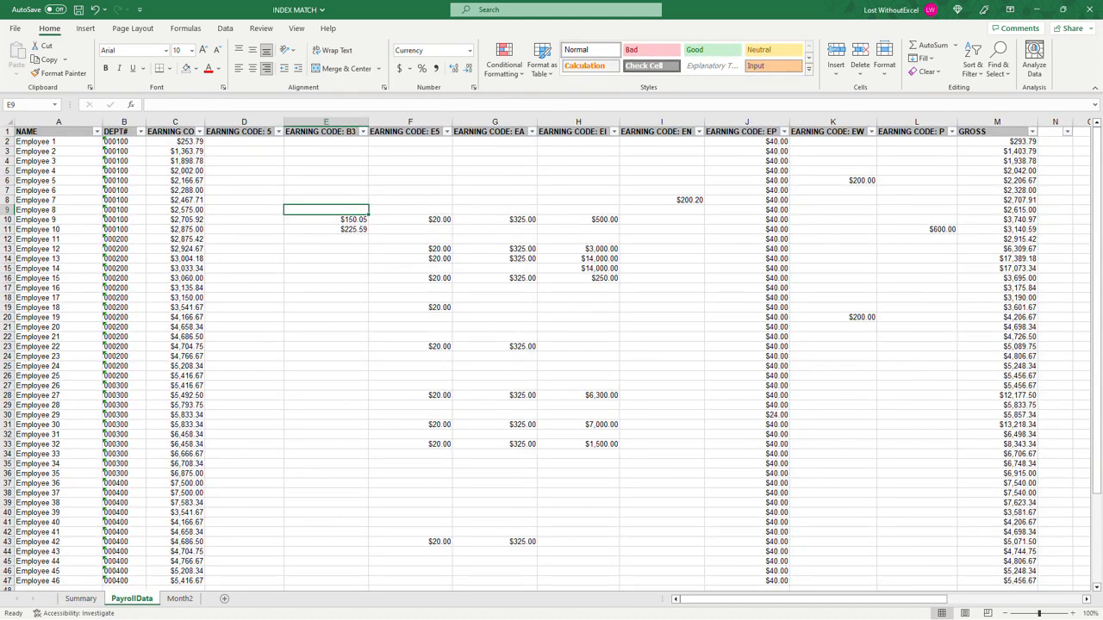
left_click_drag(245, 131, 892, 104)
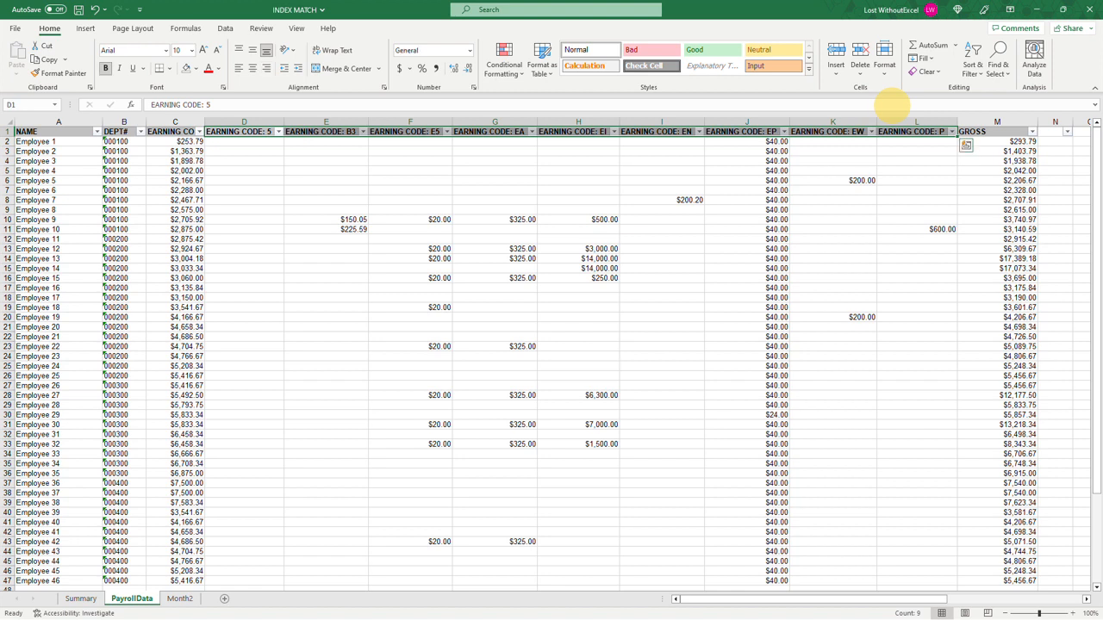
key("ctrl+c")
left_click(82, 599)
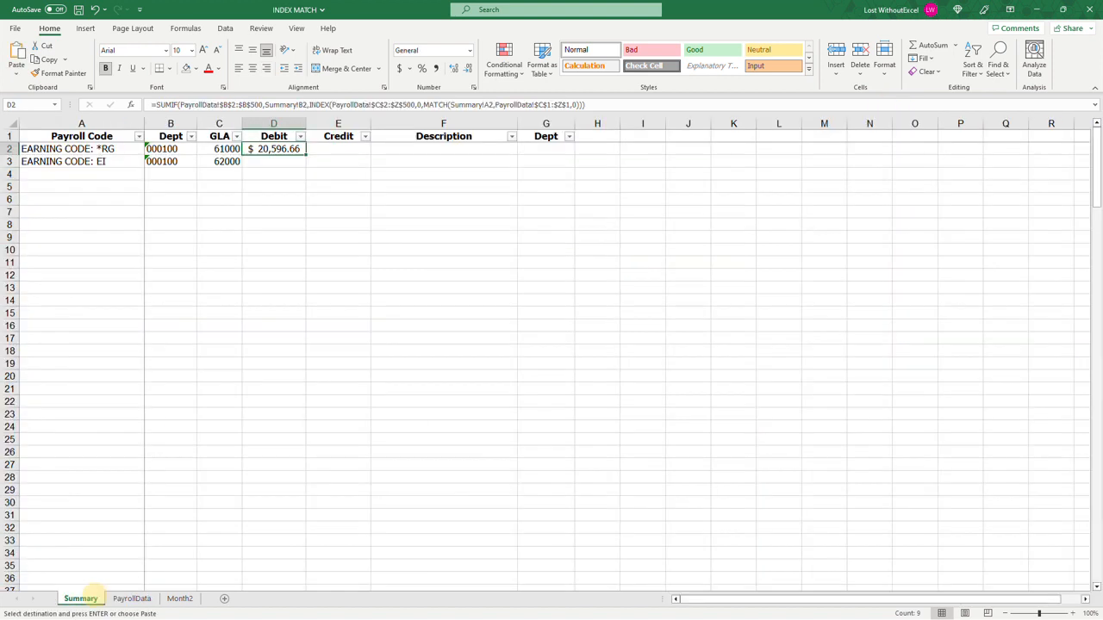
left_click(68, 161)
left_click(16, 78)
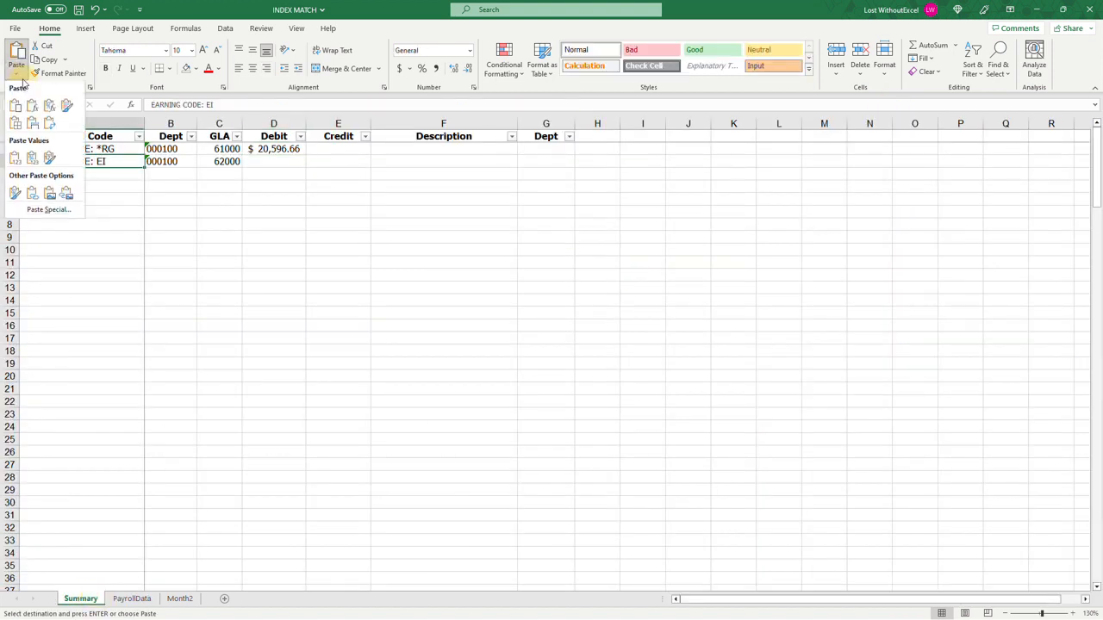
left_click(47, 127)
Step: Copy the formatting of A2 onto the pasted earning codes in A3:A11
right_click(86, 149)
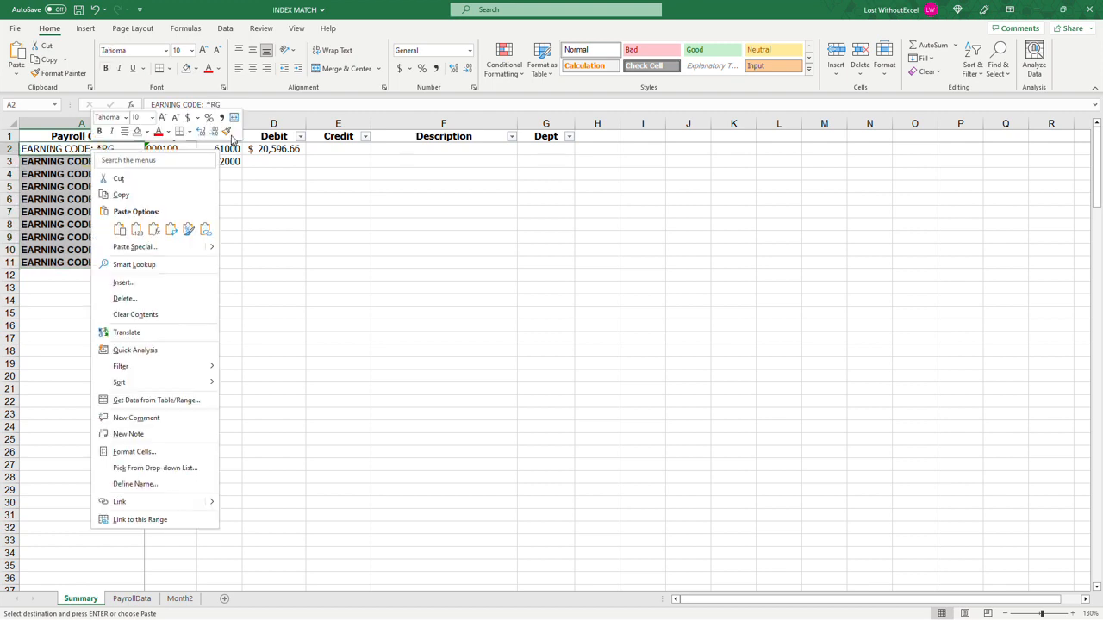
left_click(226, 131)
left_click_drag(39, 162, 39, 182)
left_click_drag(46, 271, 48, 263)
Step: Copy department 000100 from B3 into B4:B11
left_click(164, 162)
key("ctrl+c")
left_click(164, 174)
left_click_drag(164, 174, 165, 262)
key("ctrl+v")
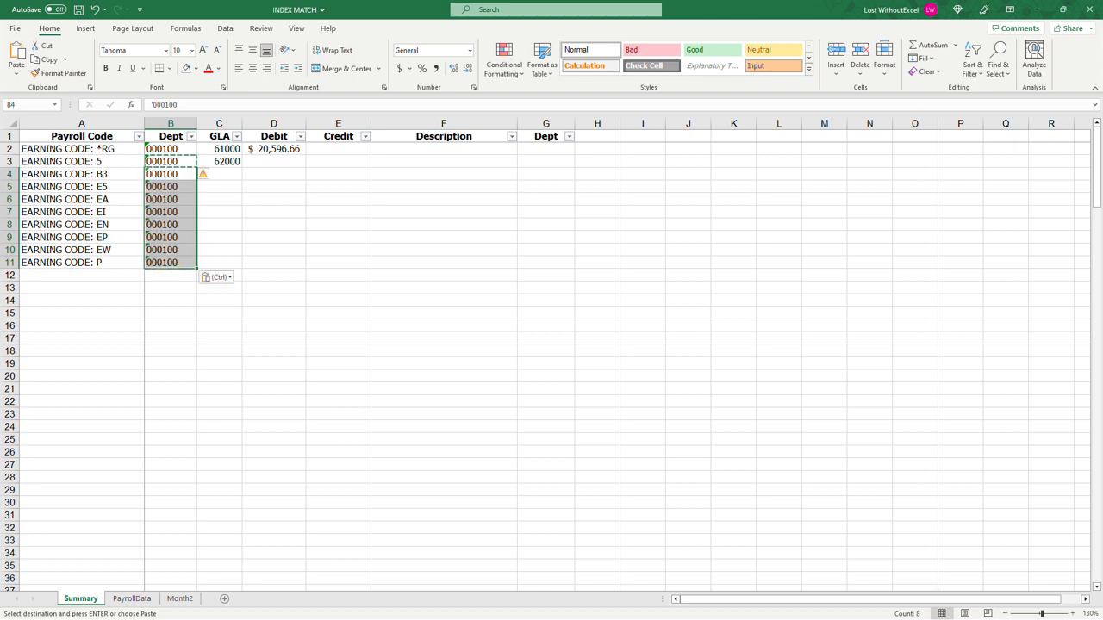
Step: Copy the GLA account 62000 from C3 into C4:C11
left_click(226, 161)
key("ctrl+c")
left_click_drag(220, 174, 221, 268)
key("ctrl+v")
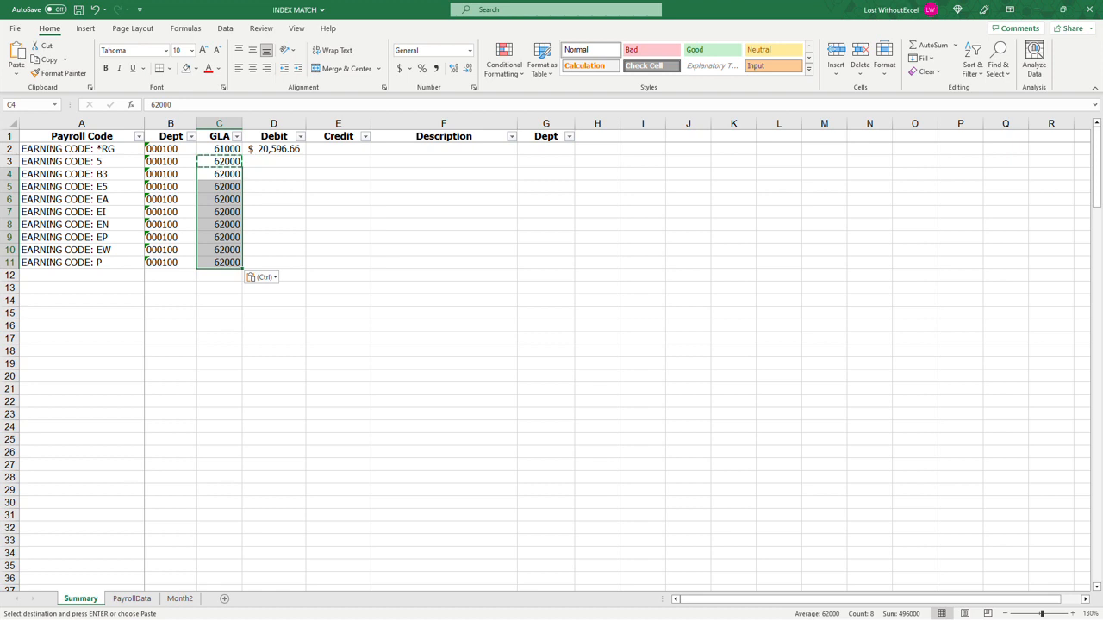
Step: Fill the Debit formula from D2 down through D11 for all listed earning codes
left_click_drag(95, 149, 110, 256)
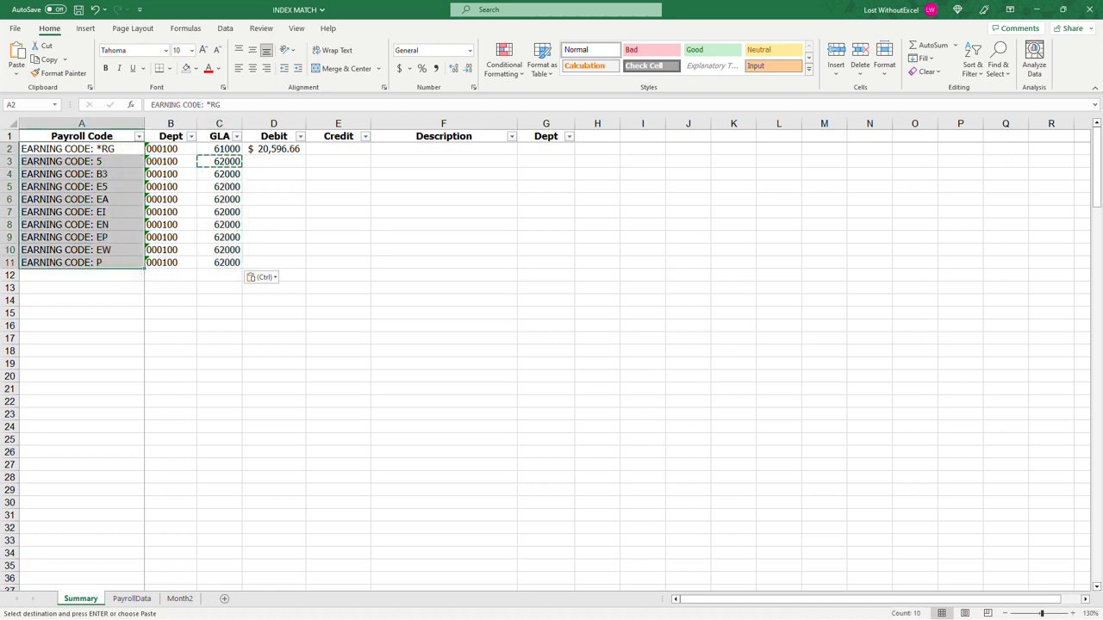
left_click(284, 150)
left_click_drag(304, 158, 307, 267)
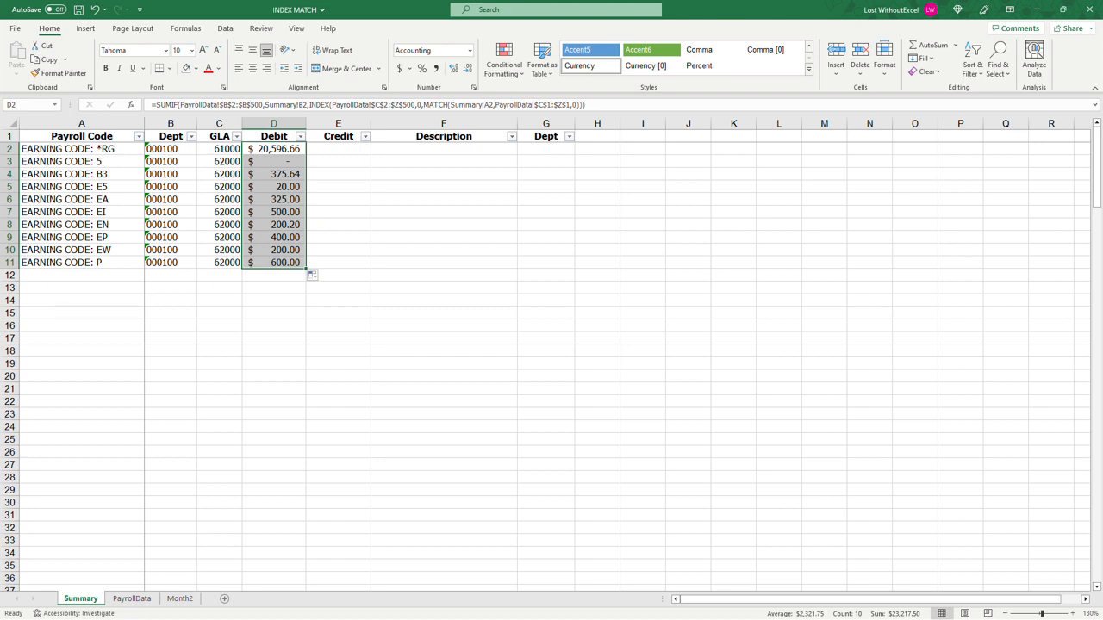
left_click_drag(95, 149, 111, 255)
left_click_drag(276, 149, 291, 266)
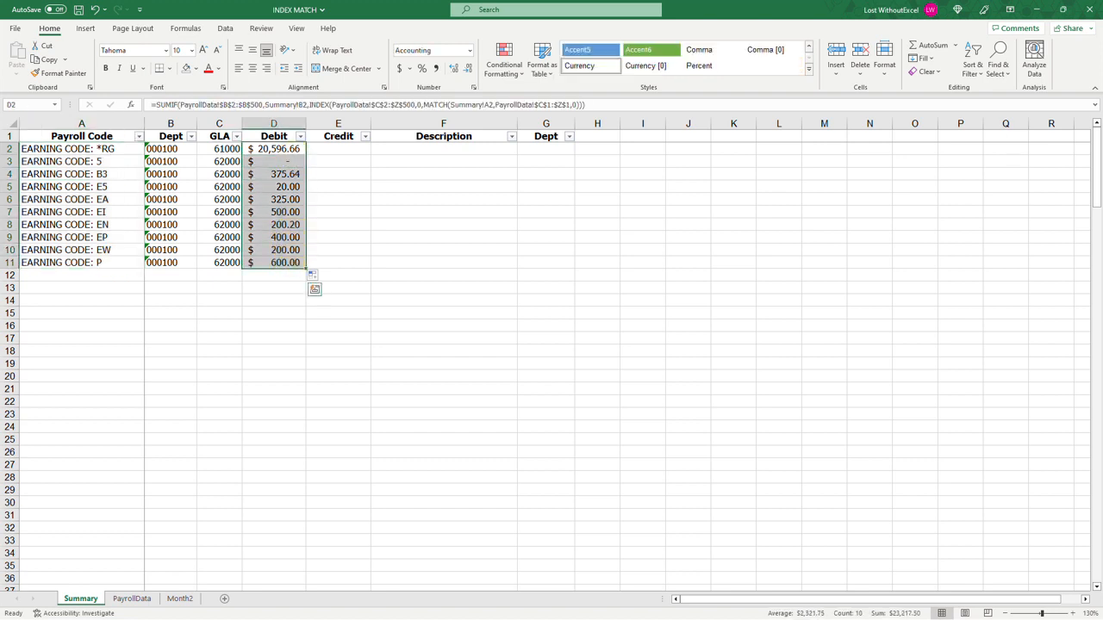
Step: Enter the descriptions Regular Pay in F2, Stipend in F5 and PTO in F11
left_click(450, 160)
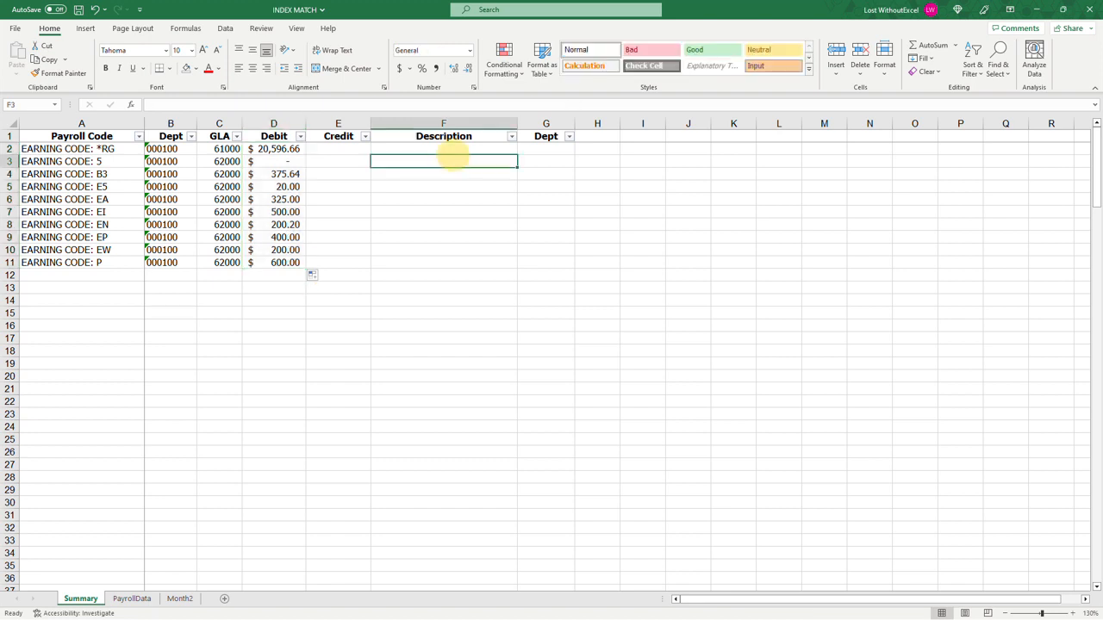
left_click(443, 148)
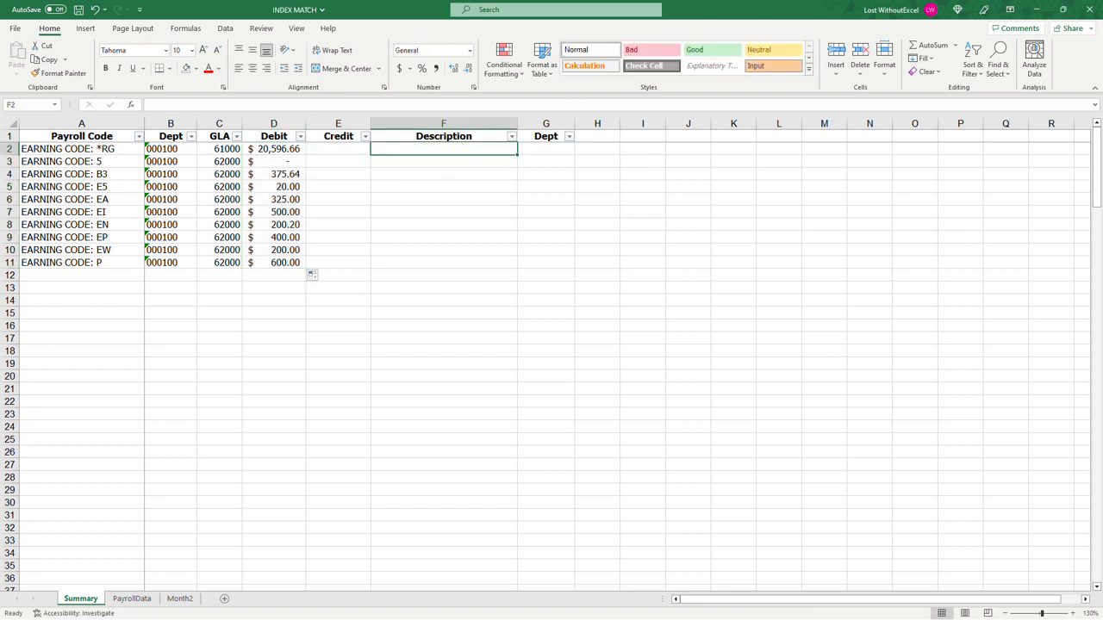
type("Regul")
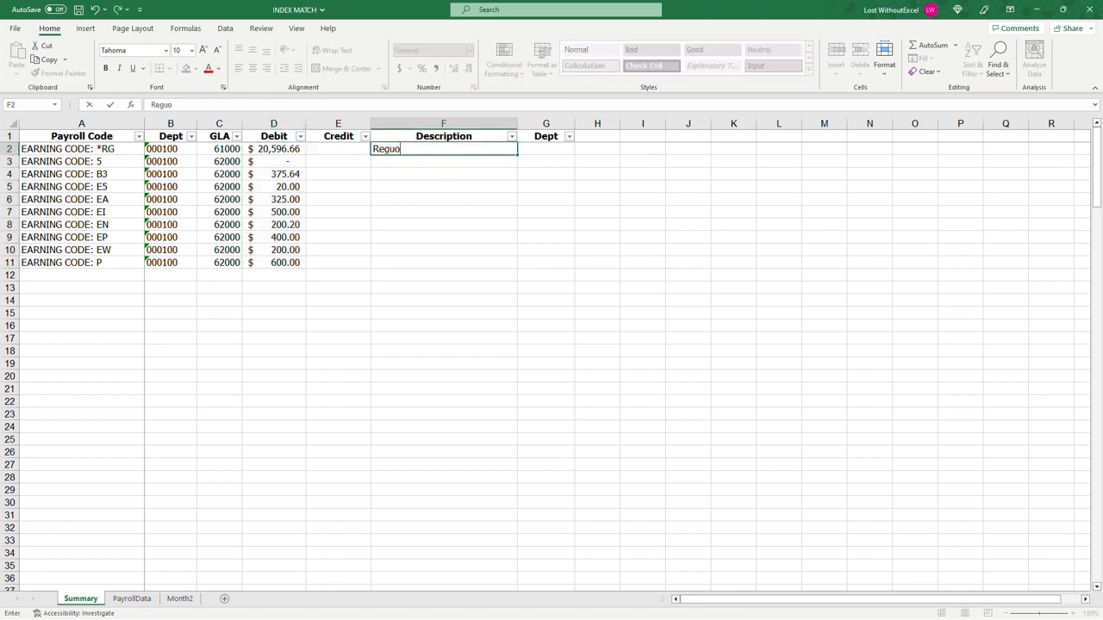
type("ar Pay")
key("Return")
key("Return")
key("Return")
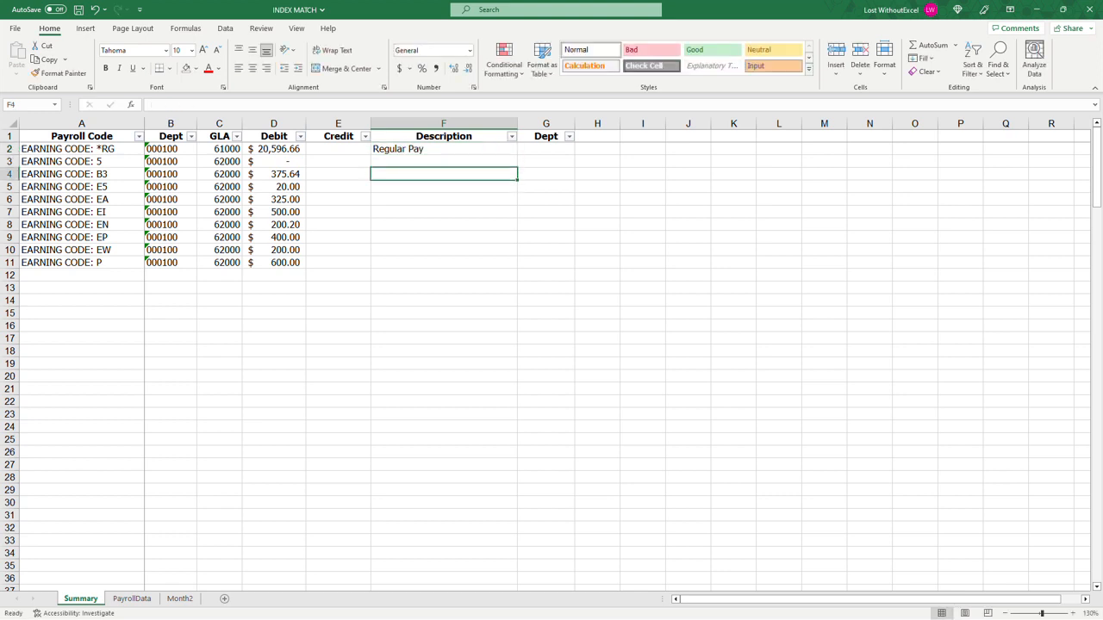
type("Stipend")
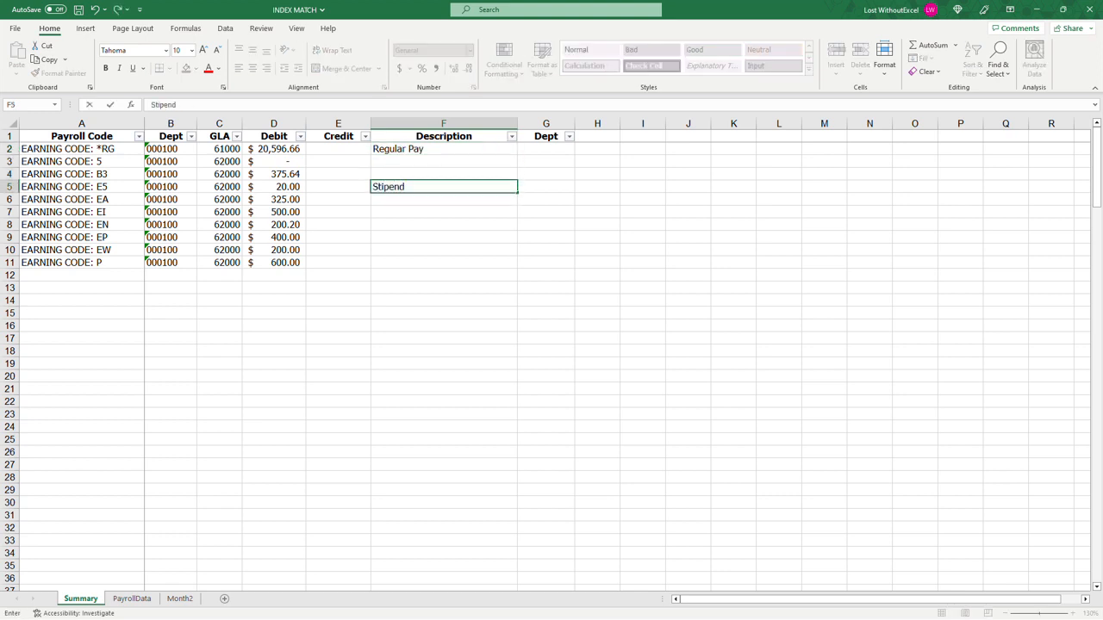
key("Return")
key("Return")
key("Return")
key("Return")
key("Return")
key("Return")
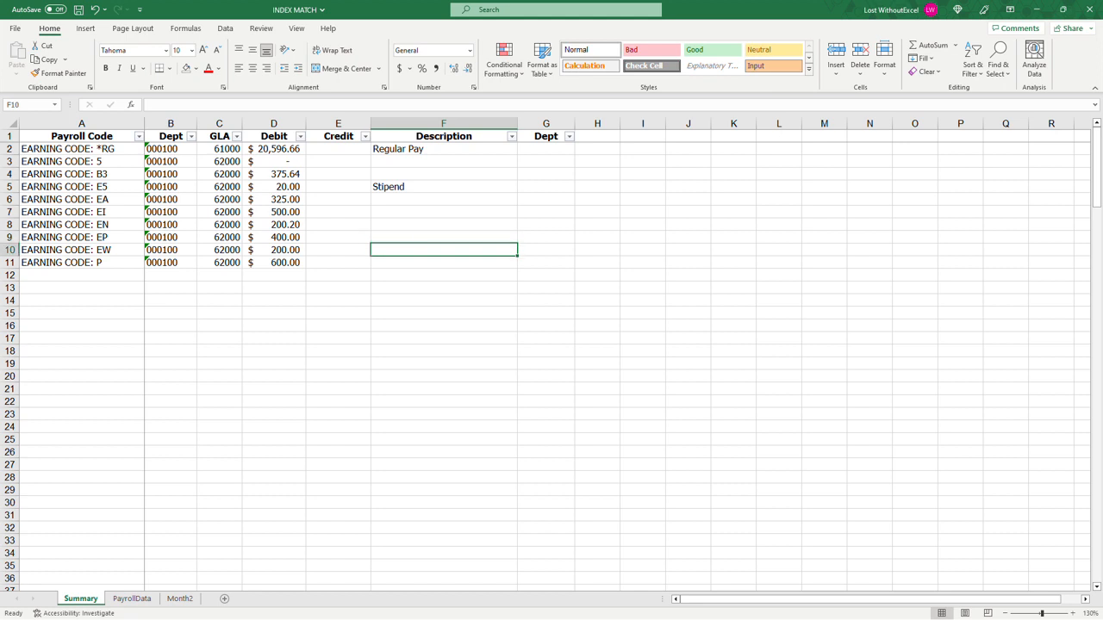
type("PTO")
key("Return")
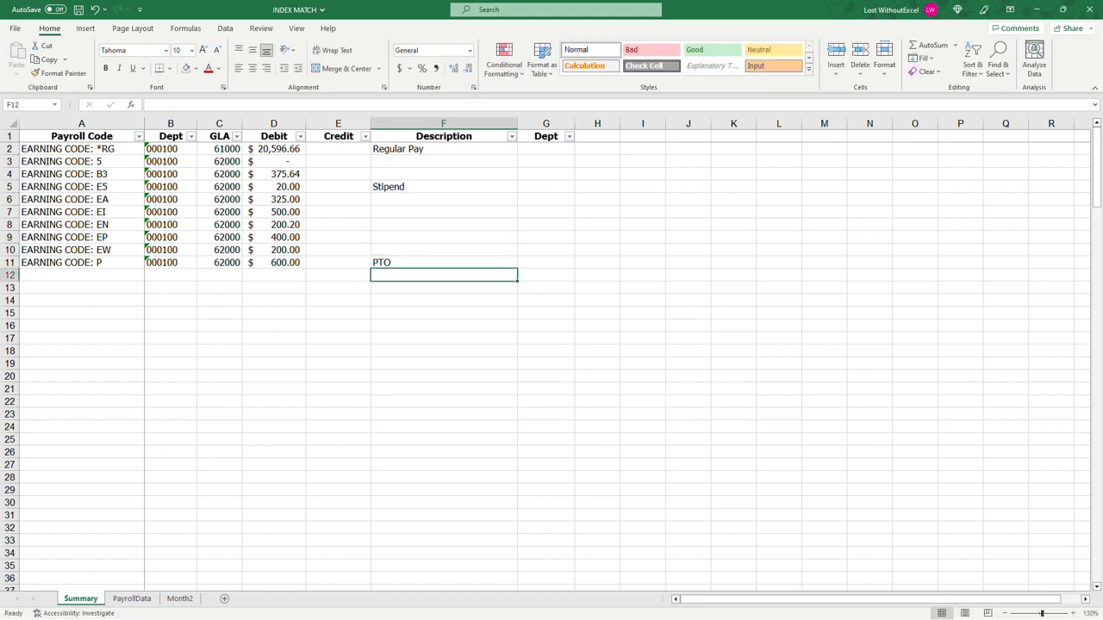
left_click_drag(422, 150, 423, 261)
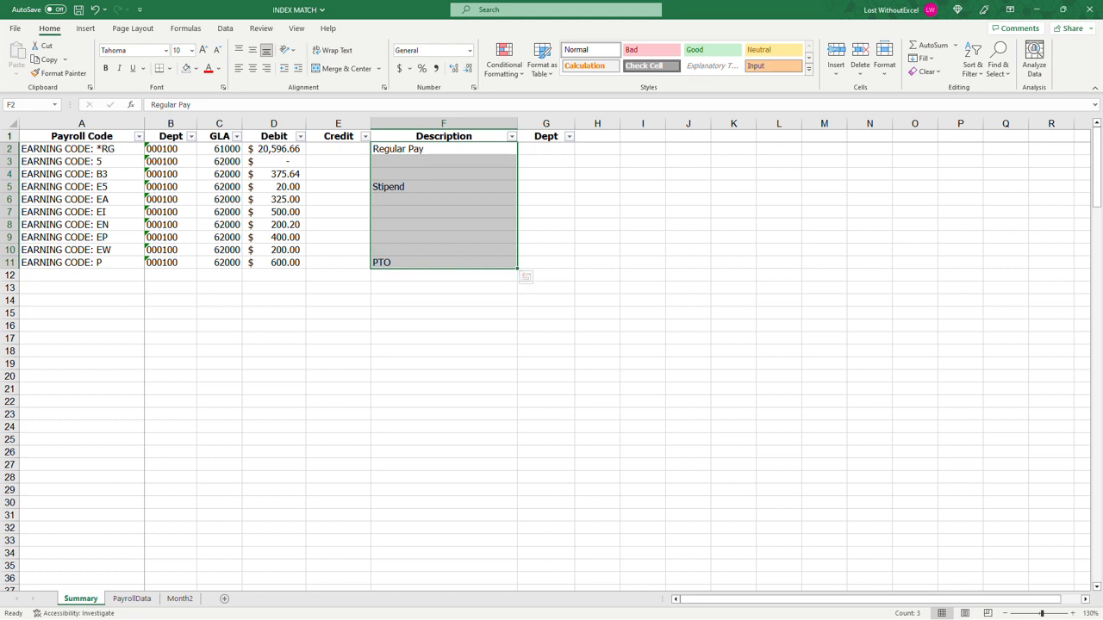
left_click(542, 150)
type("Admi")
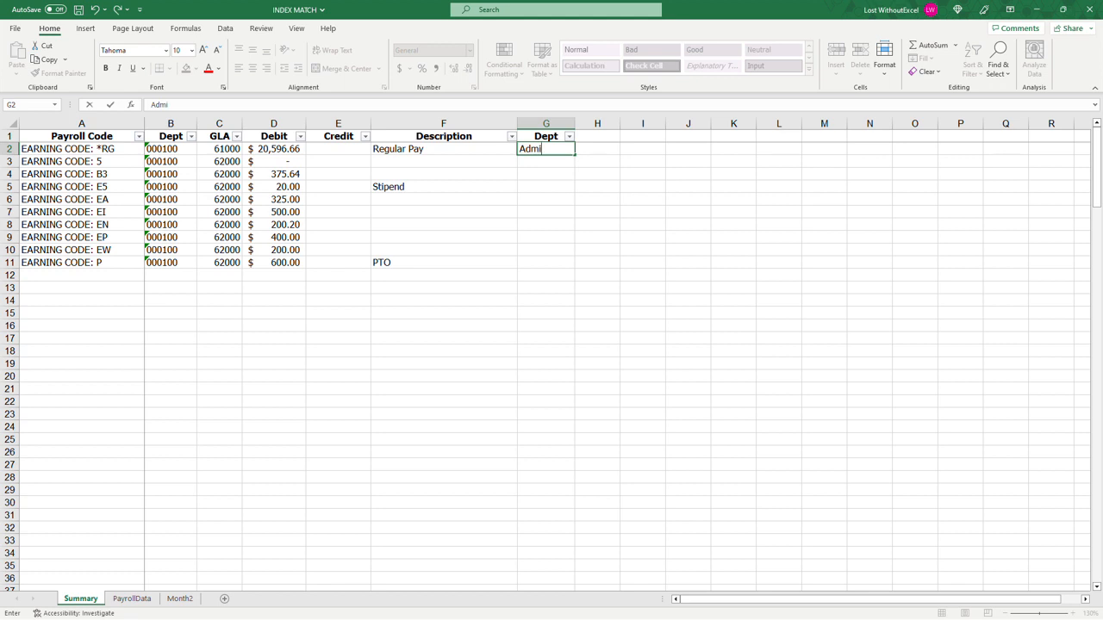
type("n")
key("Return")
key("Up")
key("Delete")
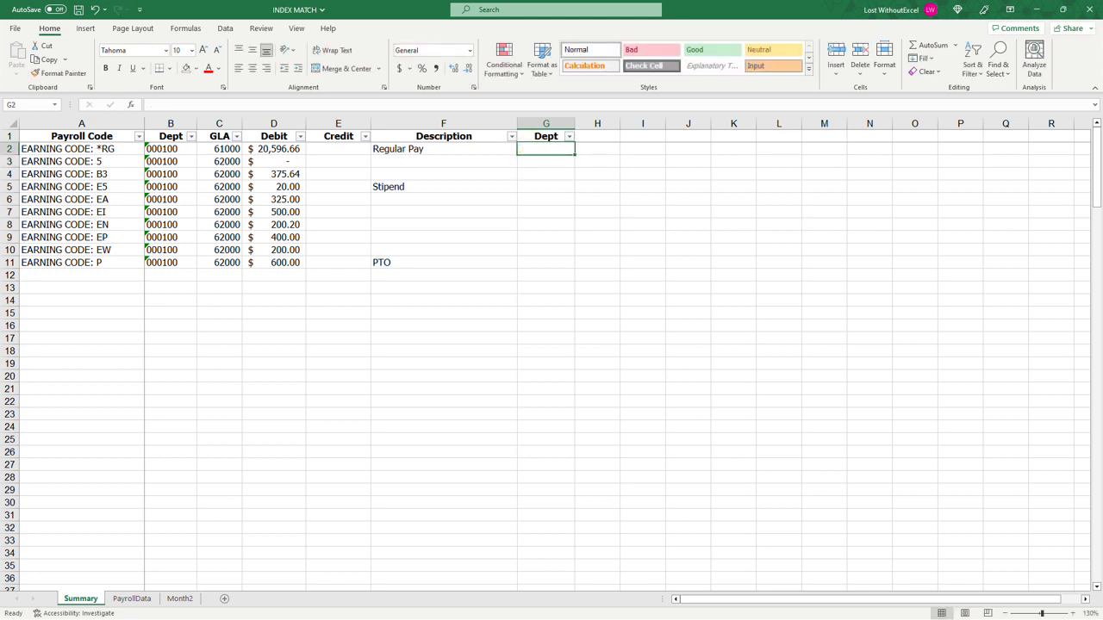
left_click(285, 150)
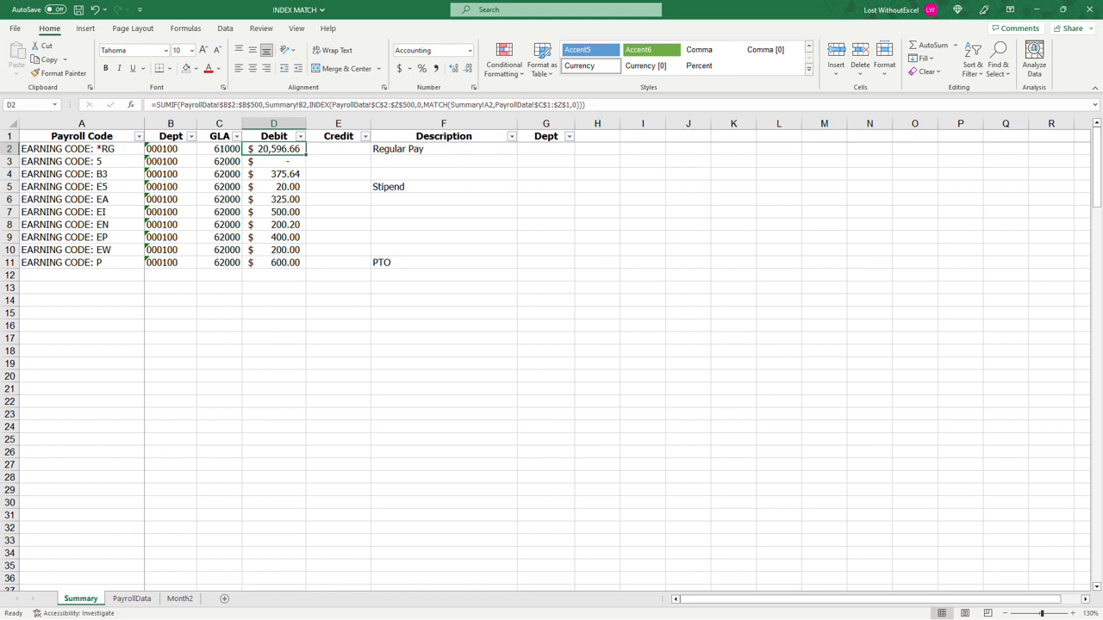
Step: Compare the position of the EARNING CODE: EI column in the PayrollData sheet with its position in Month2
left_click(469, 308)
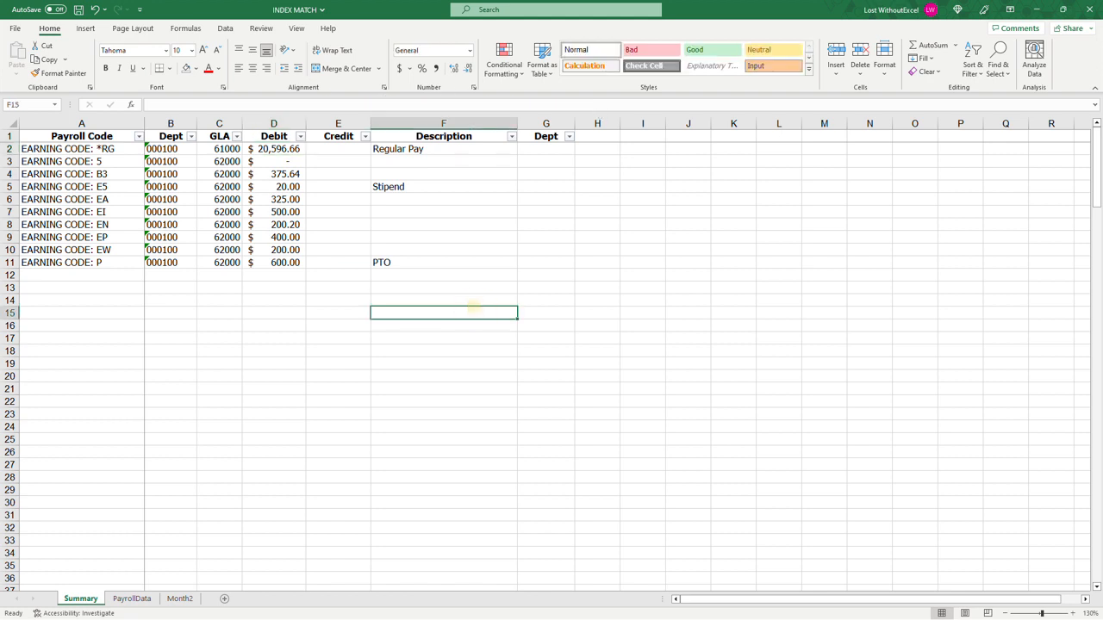
left_click(177, 599)
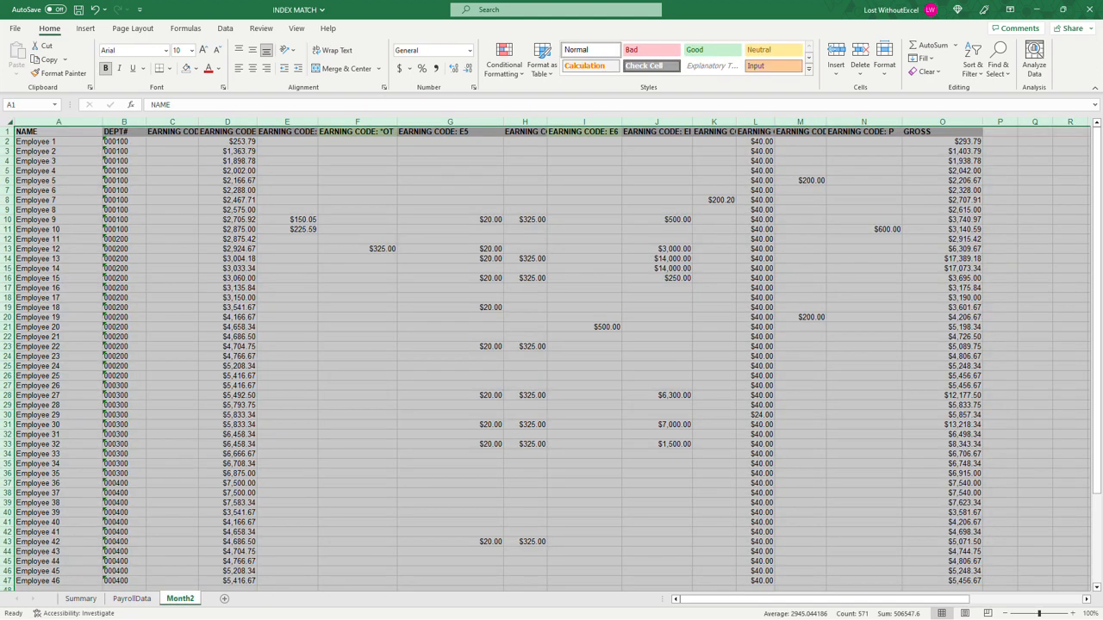
left_click(613, 317)
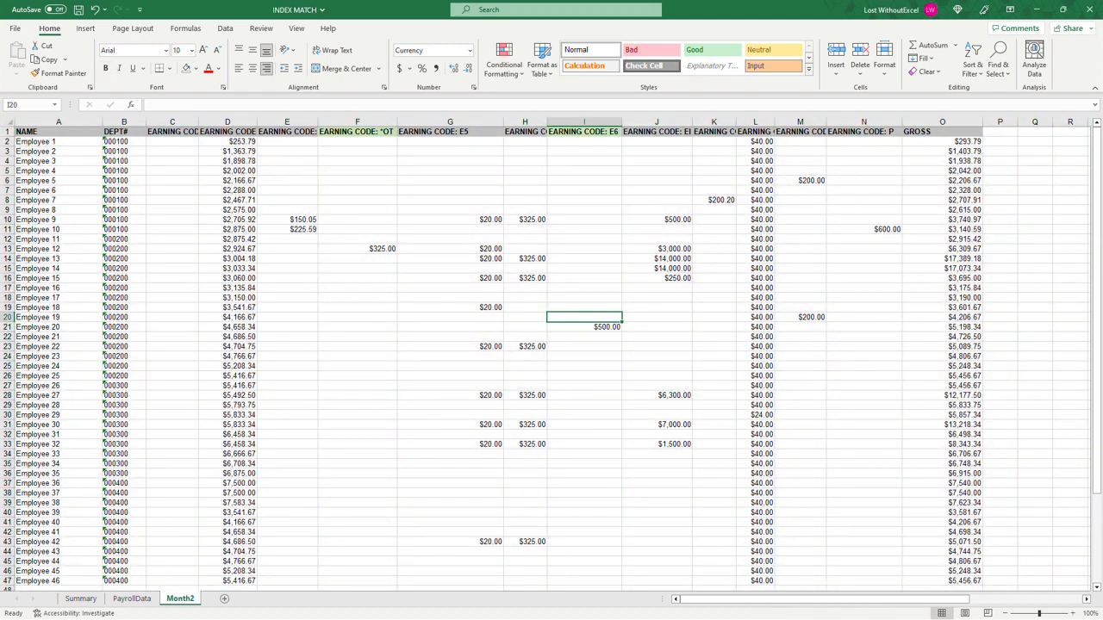
scroll(551, 359, "down", 7)
scroll(551, 358, "up", 7)
left_click(7, 121)
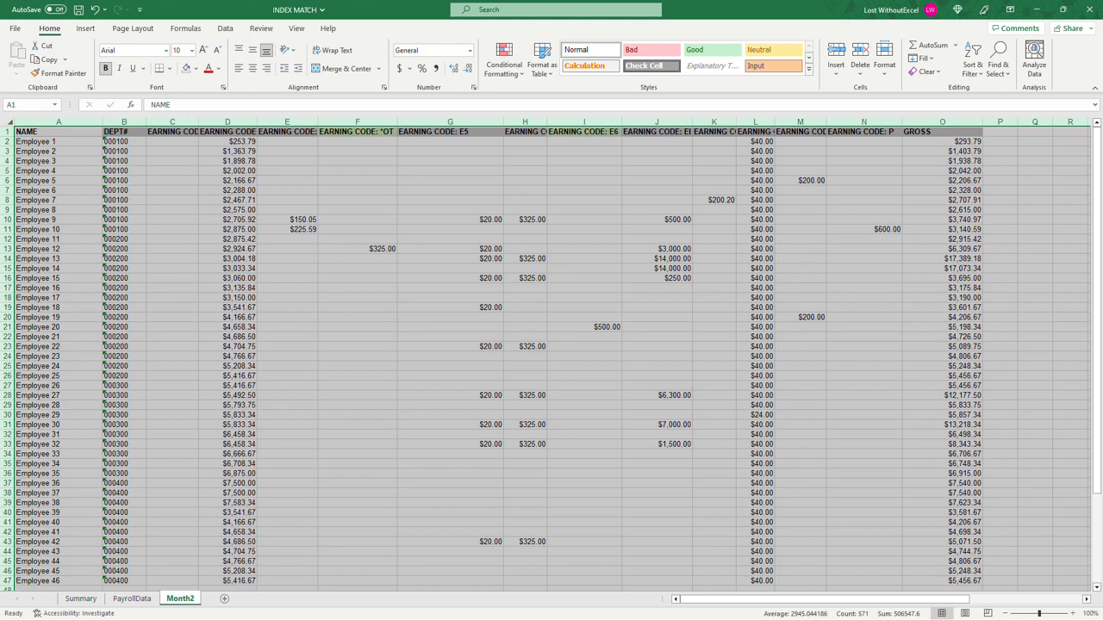
left_click(131, 598)
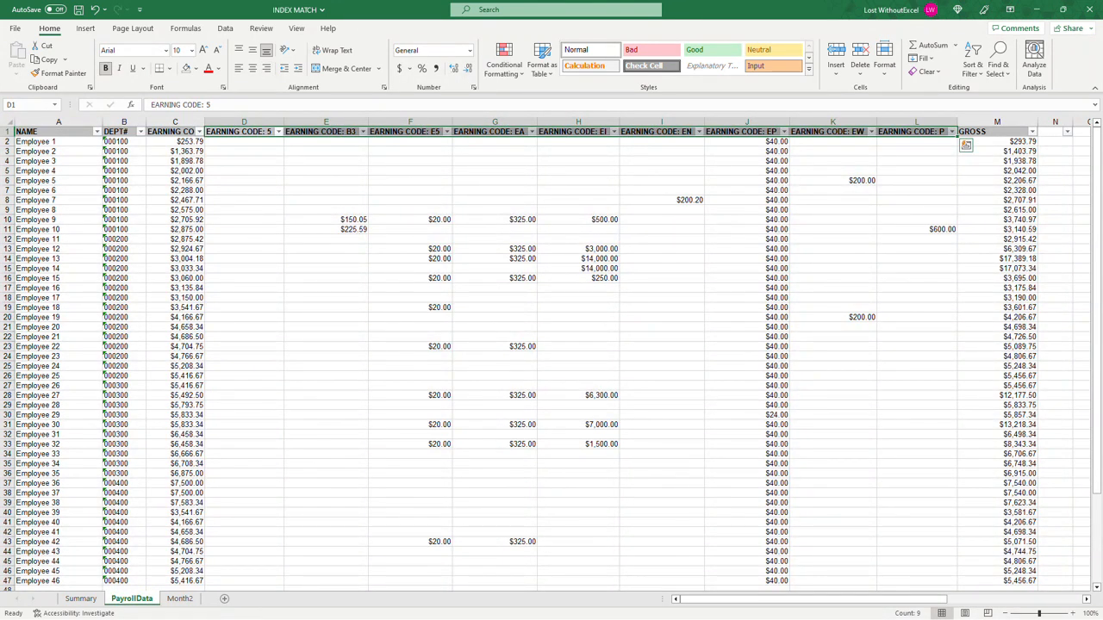
left_click(578, 121)
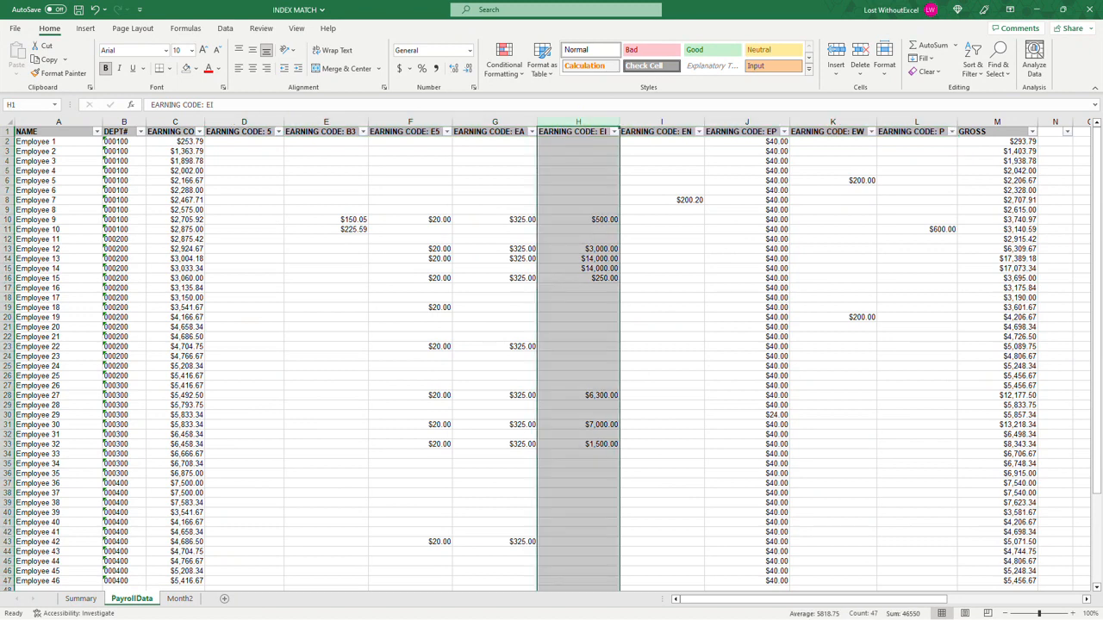
left_click(180, 598)
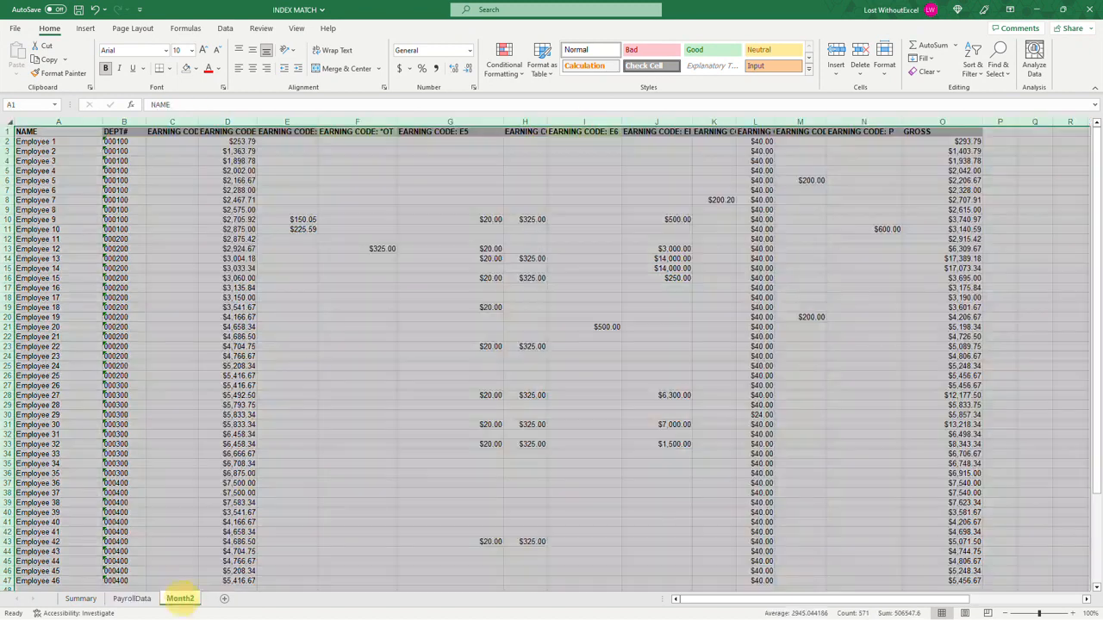
left_click(656, 121)
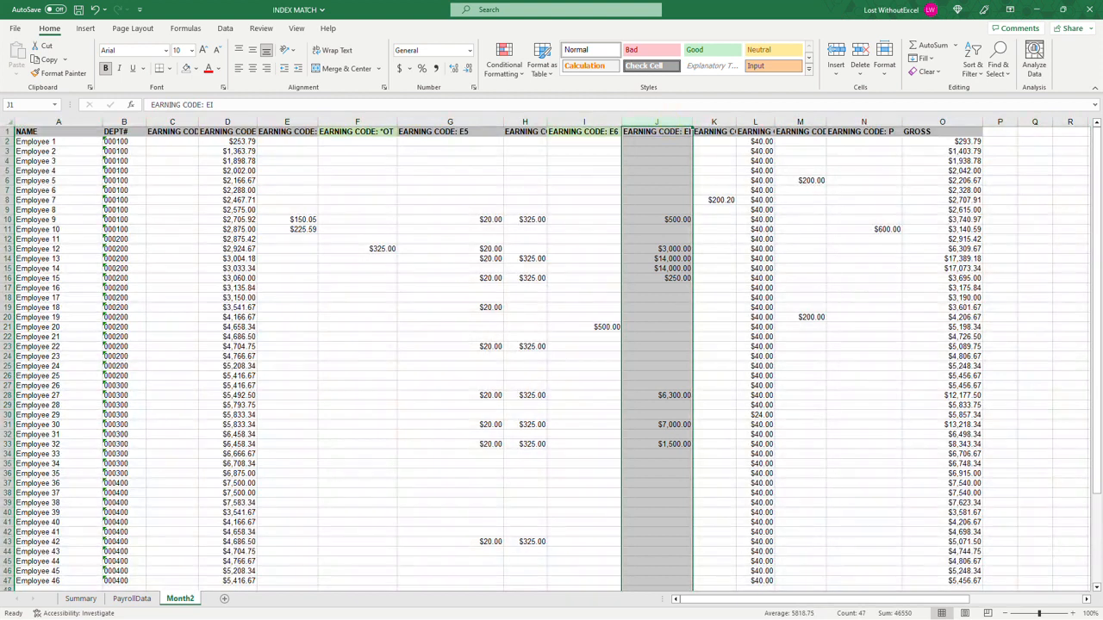
Step: Copy the entire Month2 sheet and paste it over the PayrollData sheet starting at A1
left_click(7, 121)
key("ctrl+c")
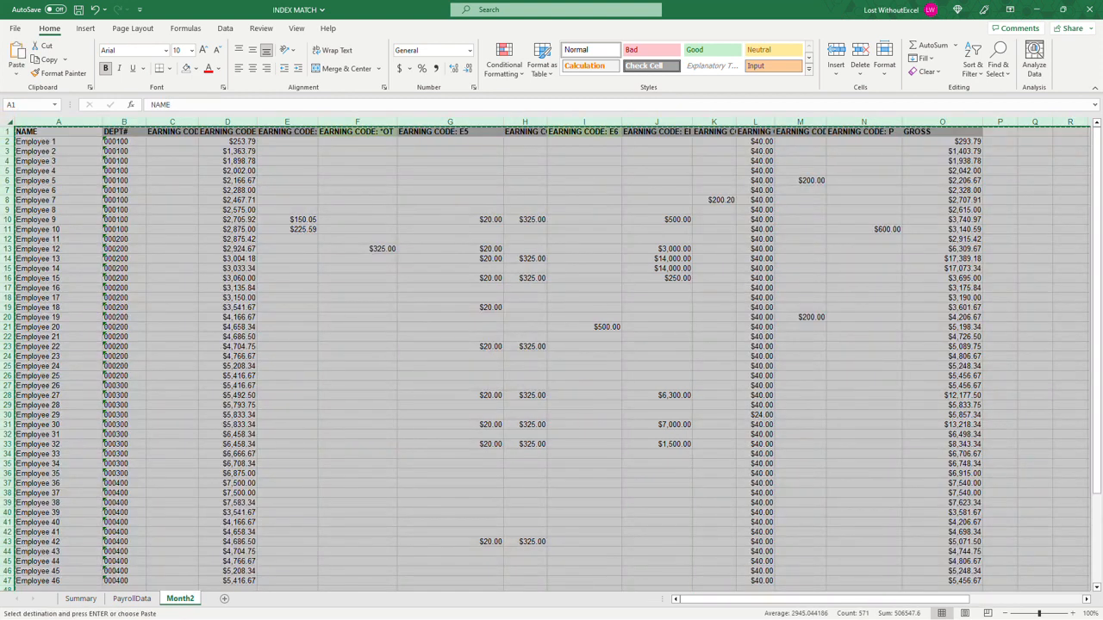
left_click(132, 598)
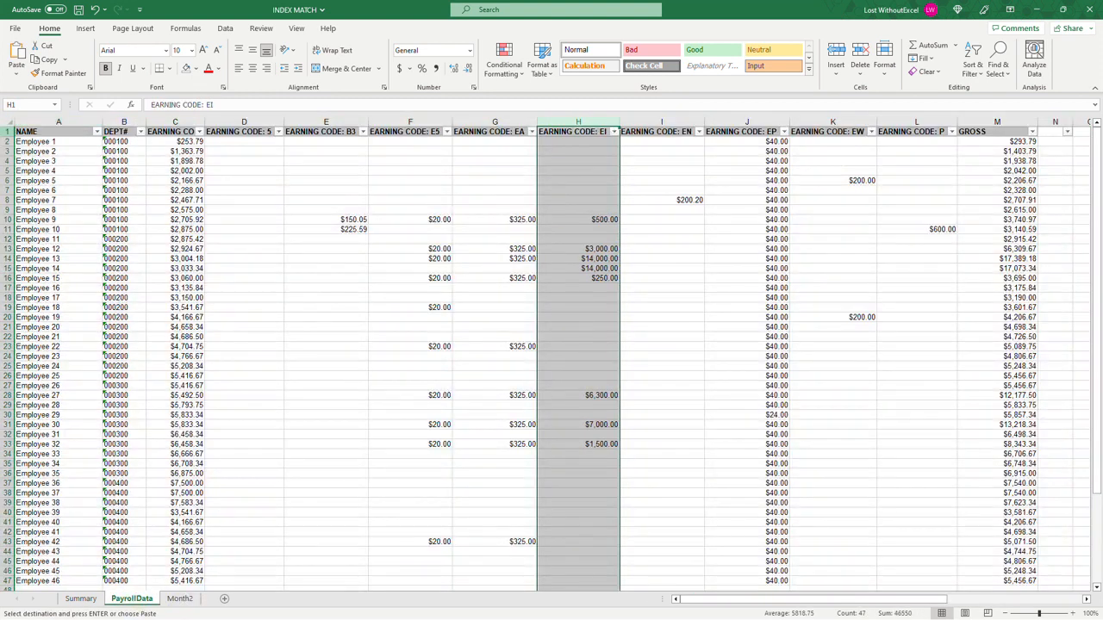
left_click(9, 122)
key("ctrl+v")
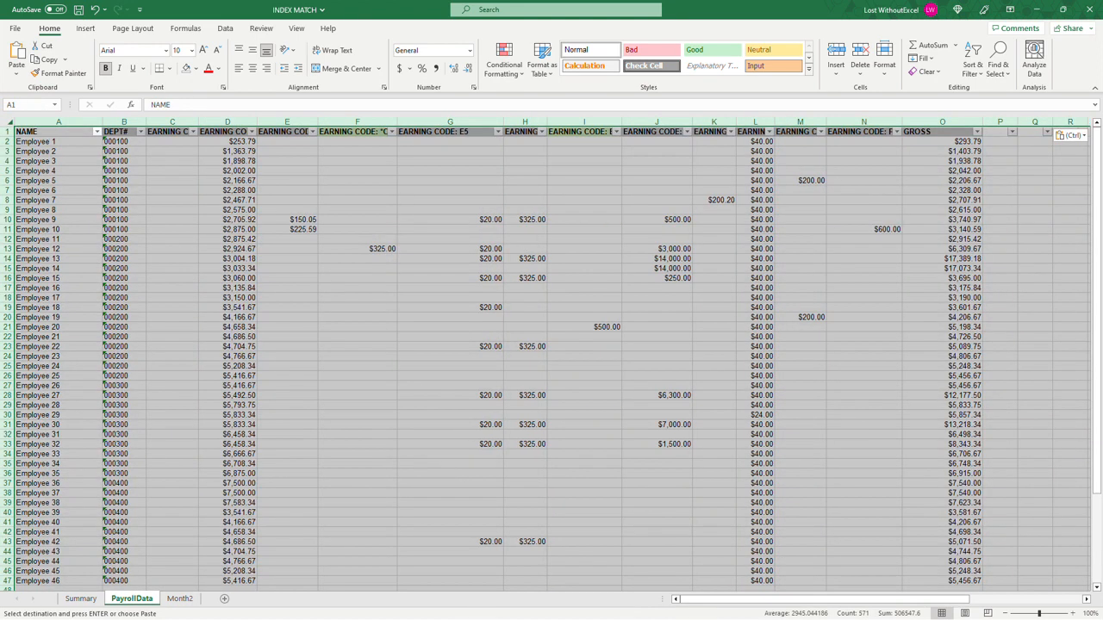
Step: Review the Summary sheet's Debit column and the added *OT and E6 earning code headers in PayrollData
left_click(93, 599)
left_click(289, 149)
left_click_drag(280, 149, 288, 257)
left_click(280, 308)
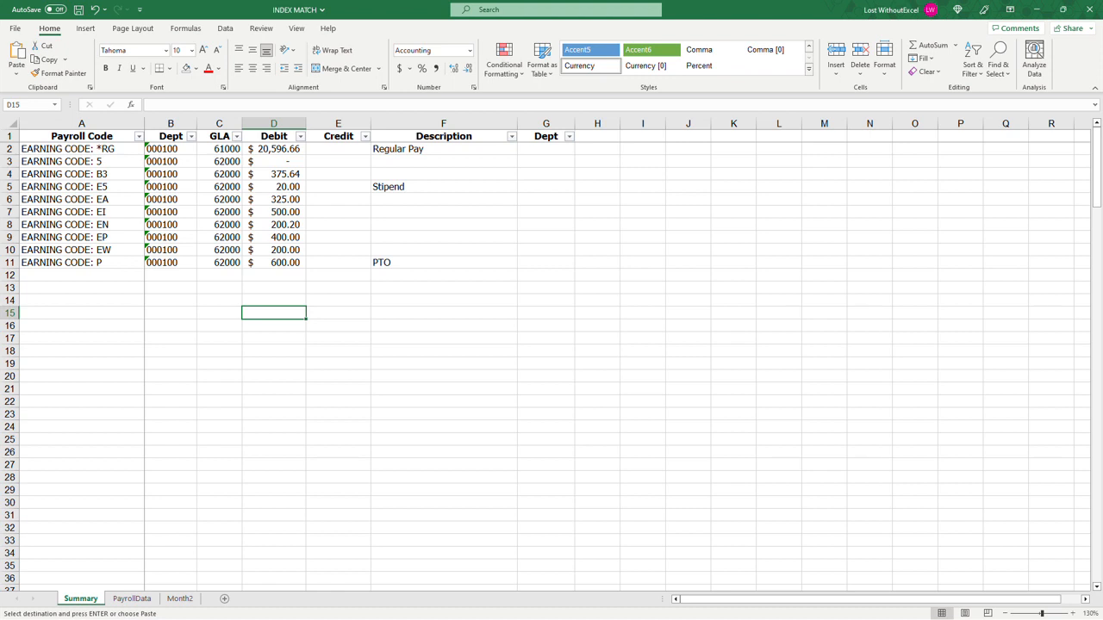
left_click(286, 124)
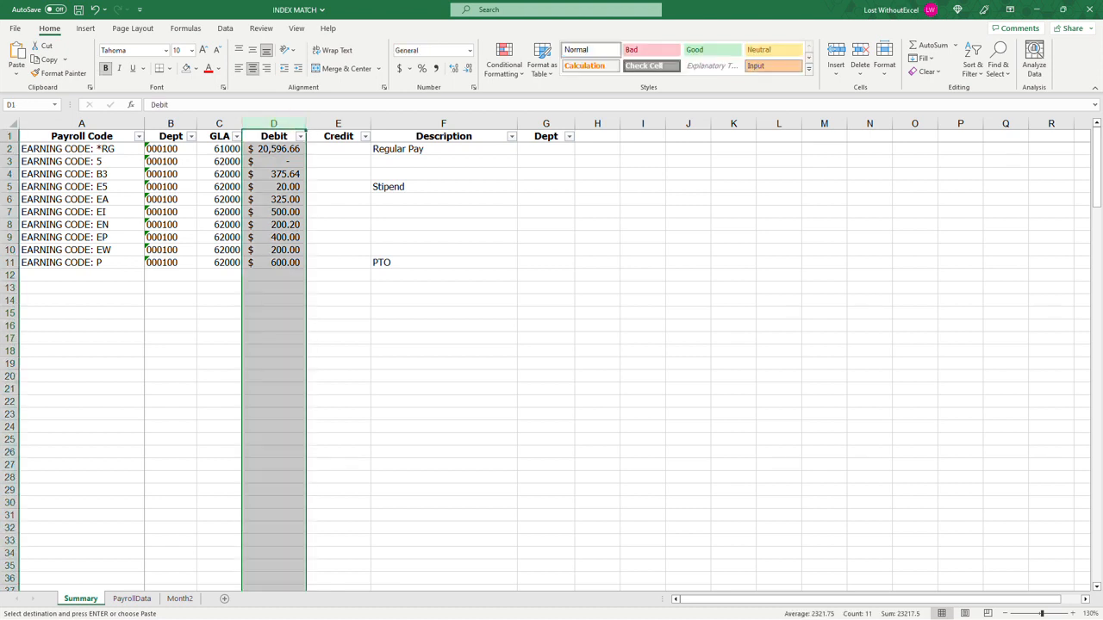
left_click(132, 598)
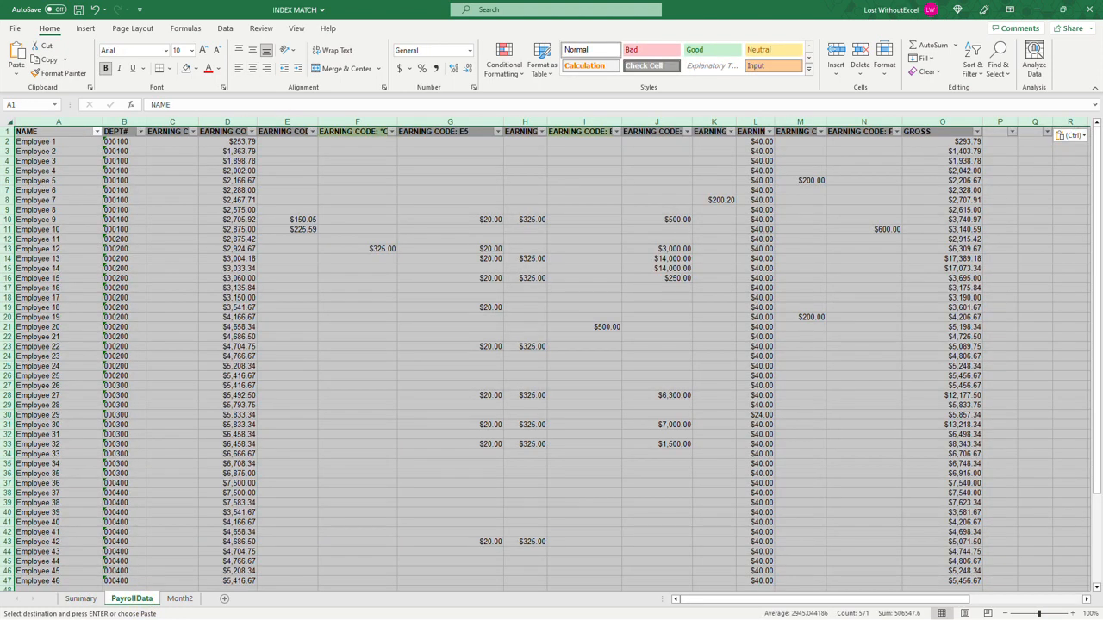
left_click(358, 131)
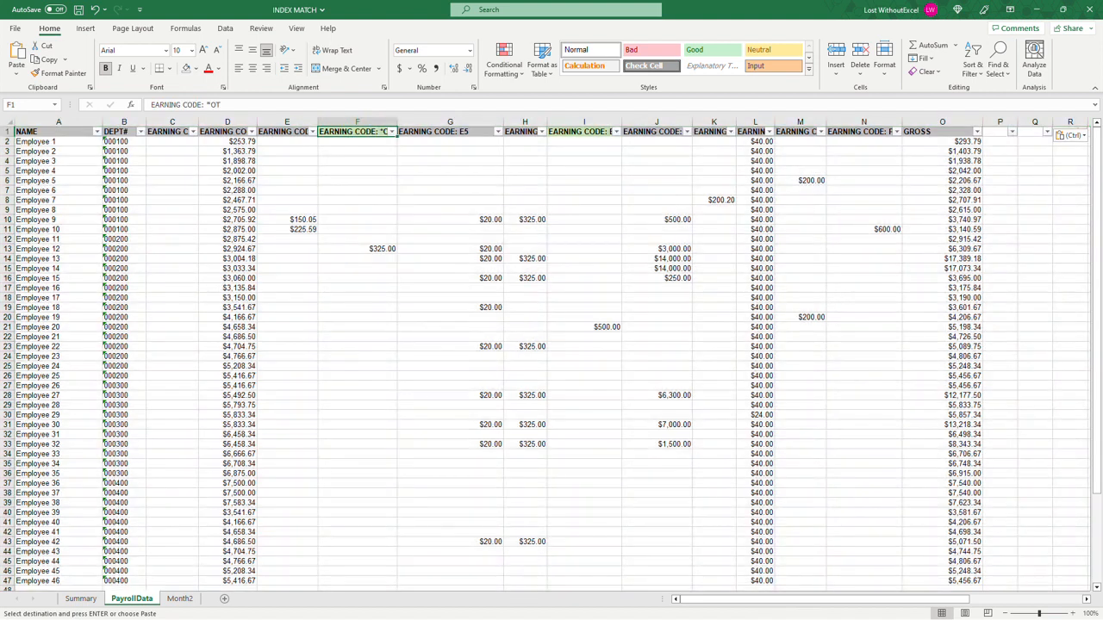
left_click(583, 131, "ctrl")
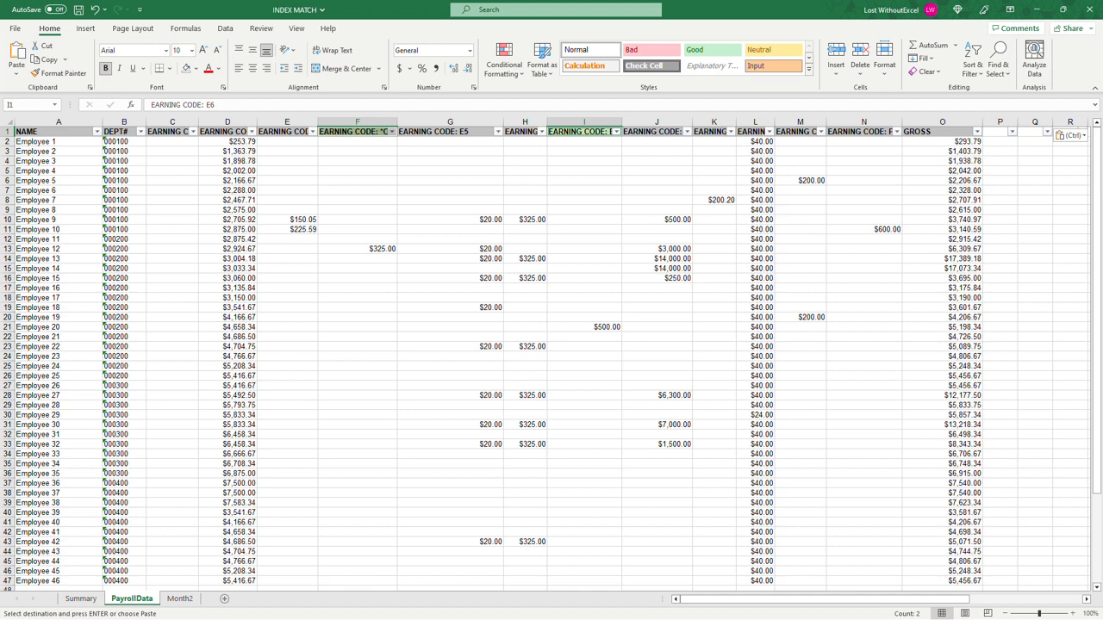
Step: Copy department 000100 from B7 into B13 and B21 of PayrollData, for Employee 12 and Employee 20
left_click(119, 190)
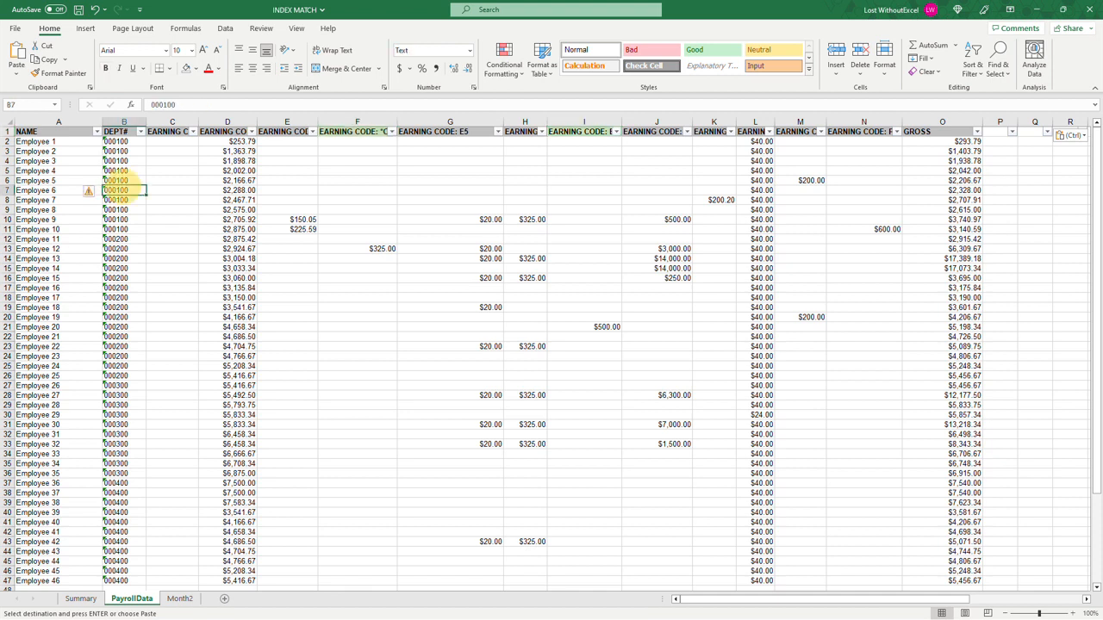
key("ctrl+c")
left_click(122, 250)
key("ctrl+v")
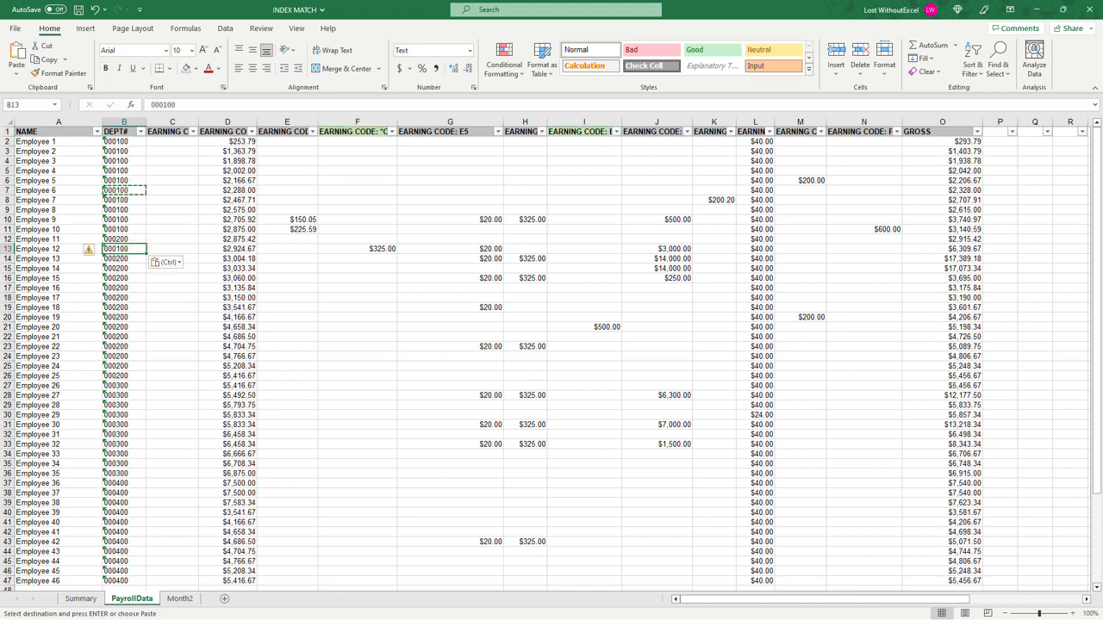
left_click(111, 326)
key("ctrl+v")
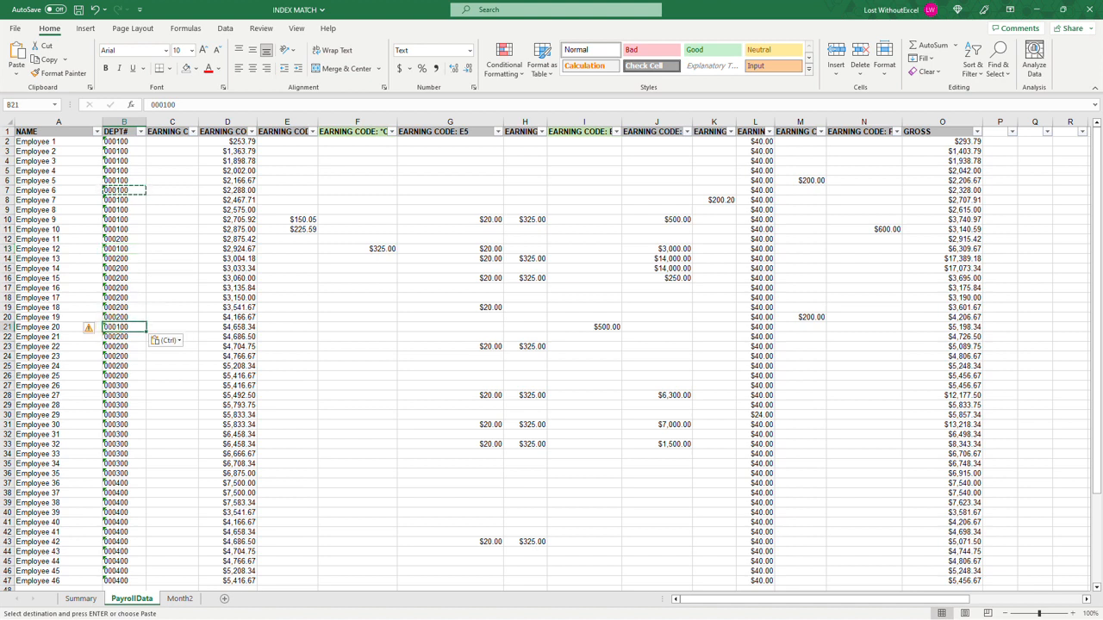
Step: Examine the *OT and E6 columns and earning code headers in PayrollData, and check the Debit results and formula in Summary
left_click(357, 121)
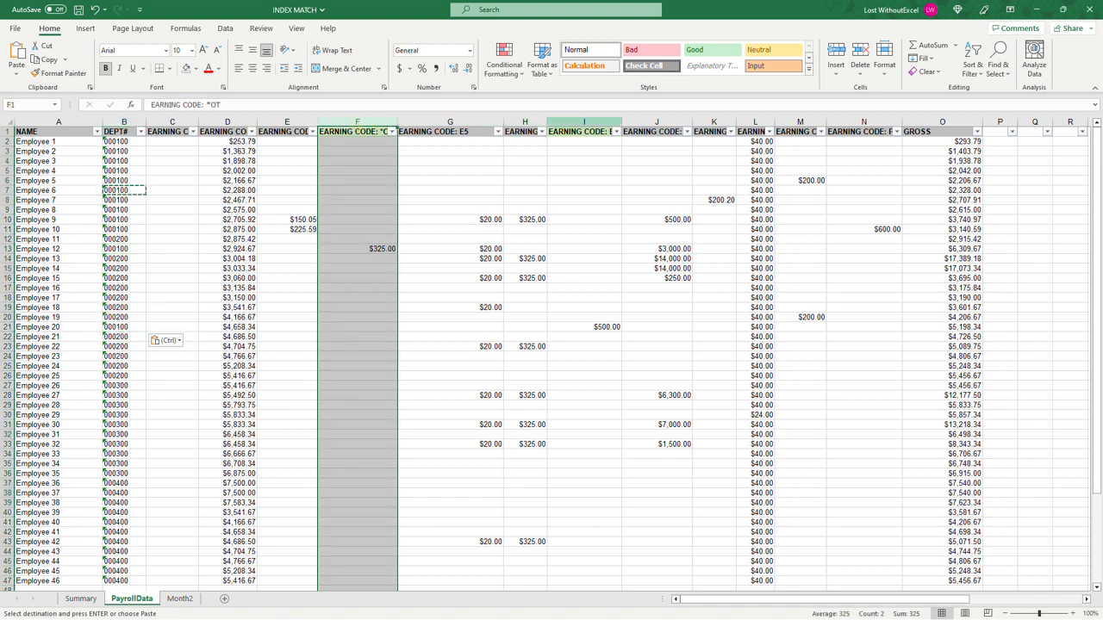
left_click(576, 120)
left_click(358, 121)
left_click(525, 122)
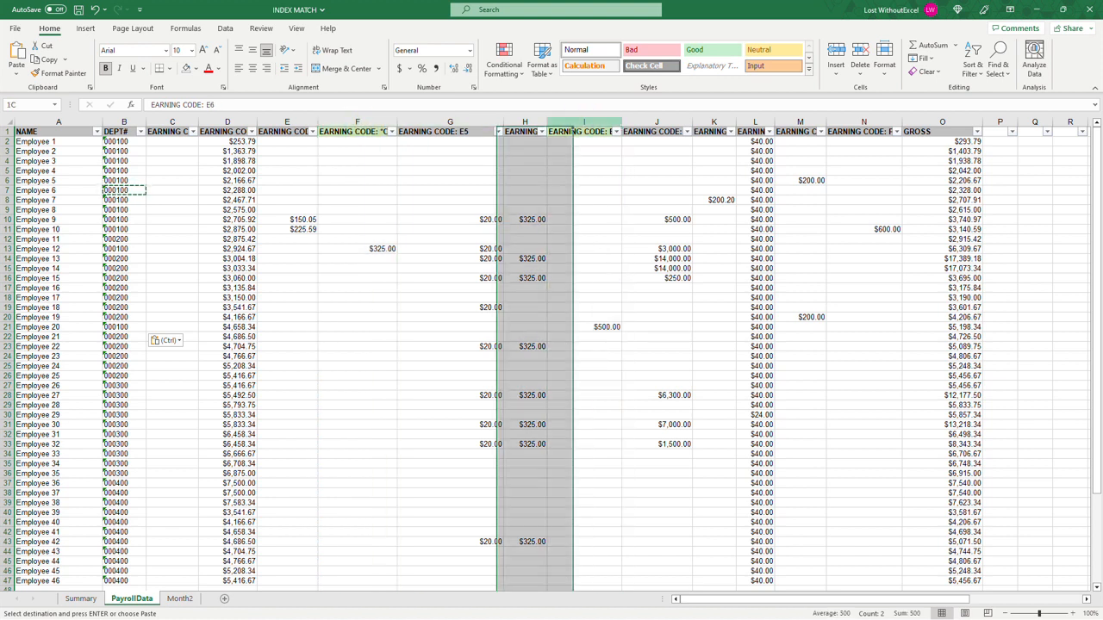
left_click(584, 121)
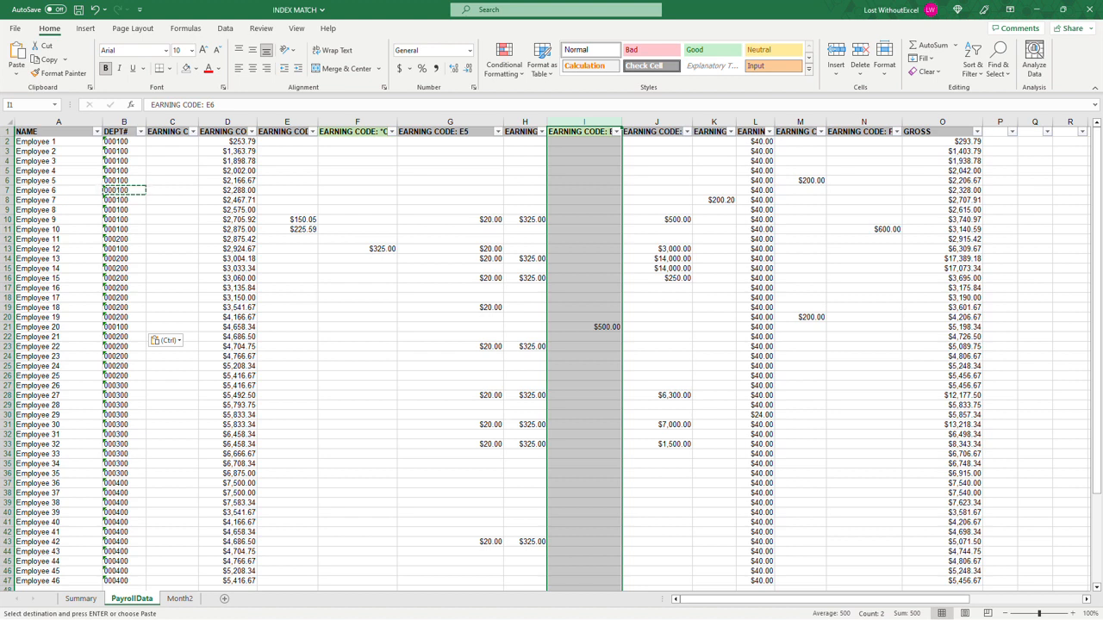
left_click(362, 131)
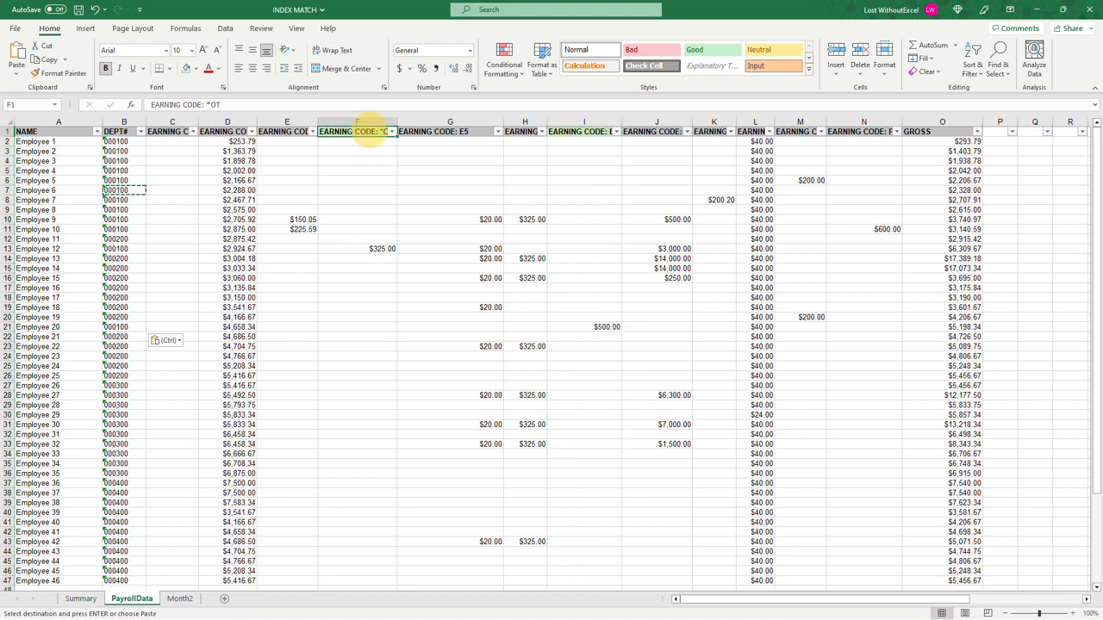
left_click(573, 131, "ctrl")
key("ctrl+c")
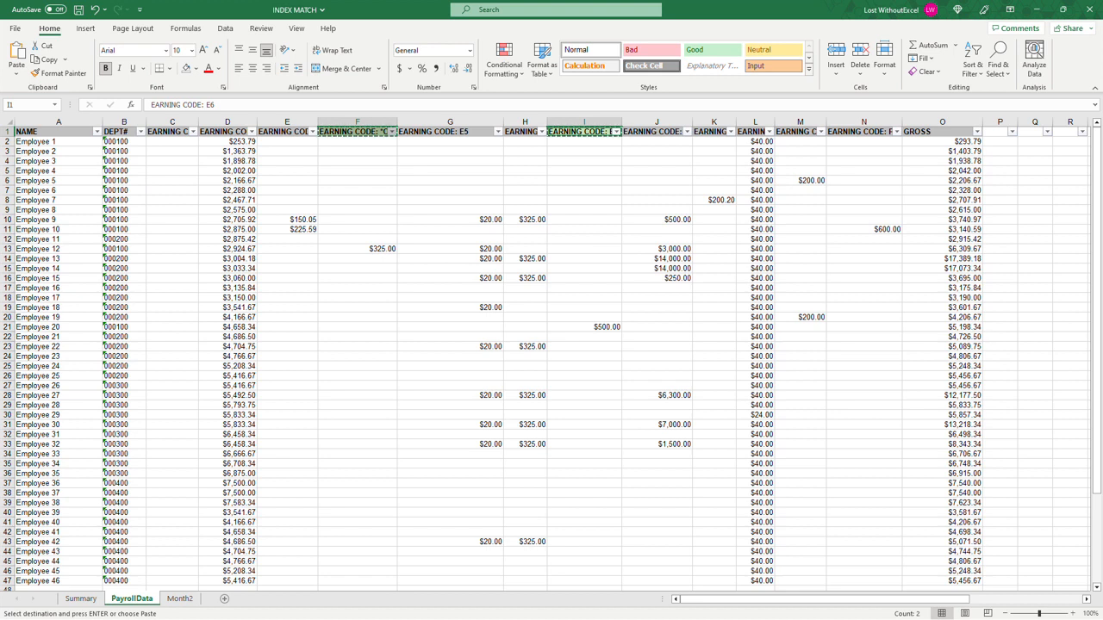
left_click_drag(170, 131, 875, 95)
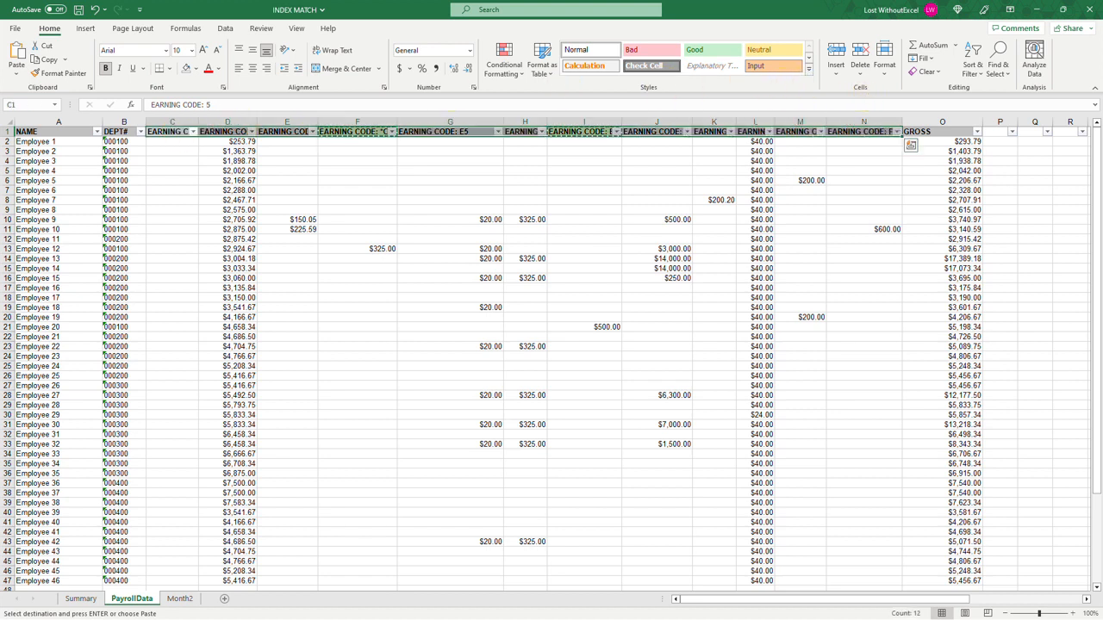
left_click(91, 598)
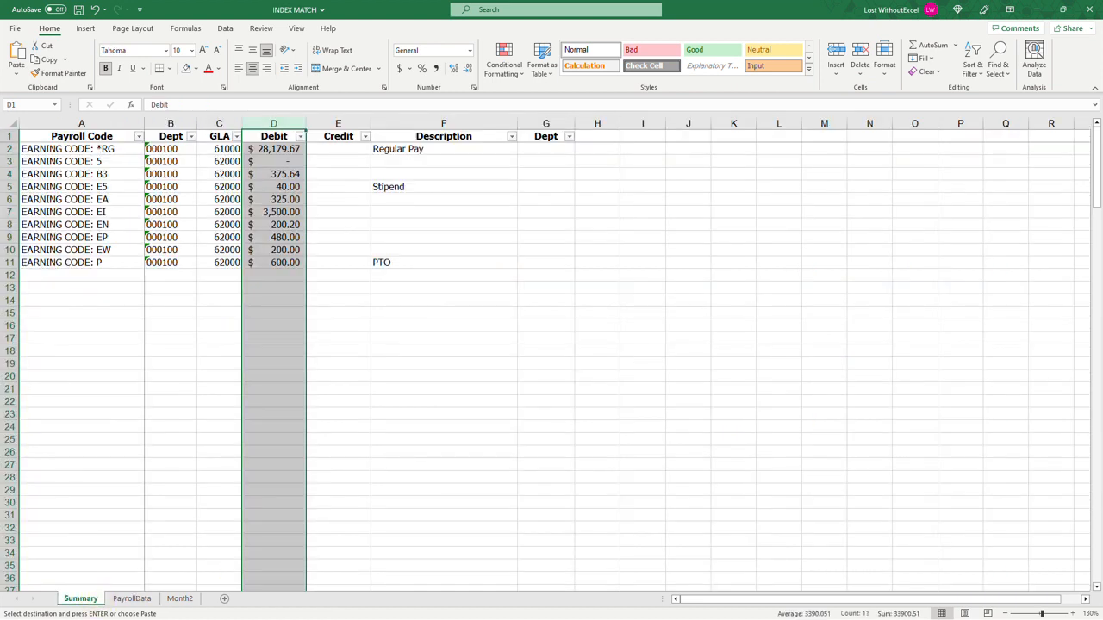
left_click(291, 189)
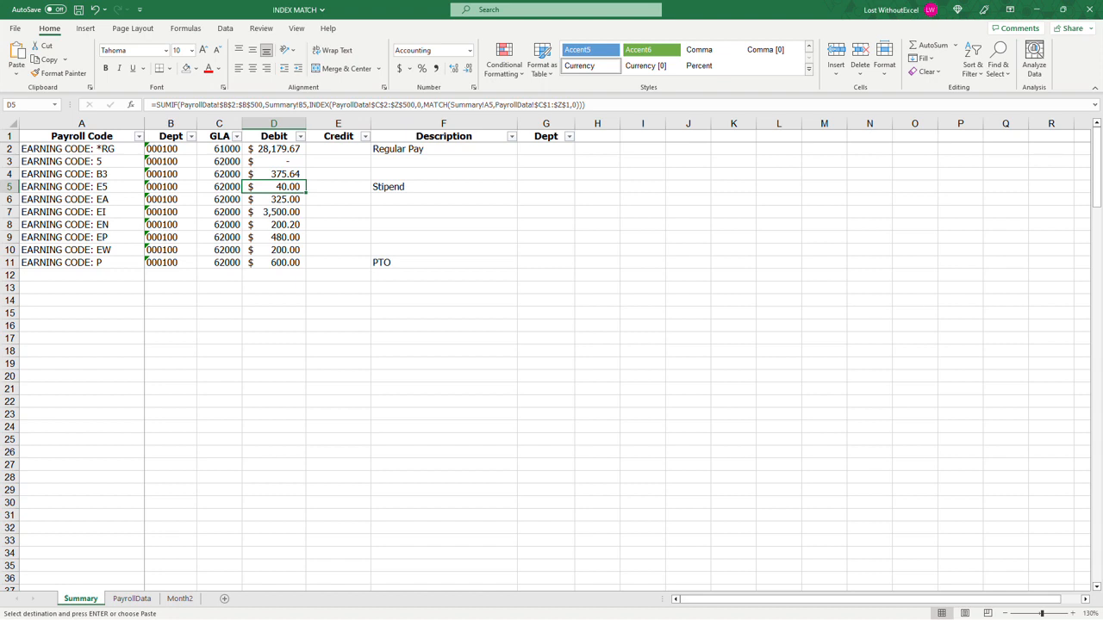
Step: Copy the EARNING CODE: *OT header from F1 of PayrollData into A12 of the Summary sheet
left_click(102, 275)
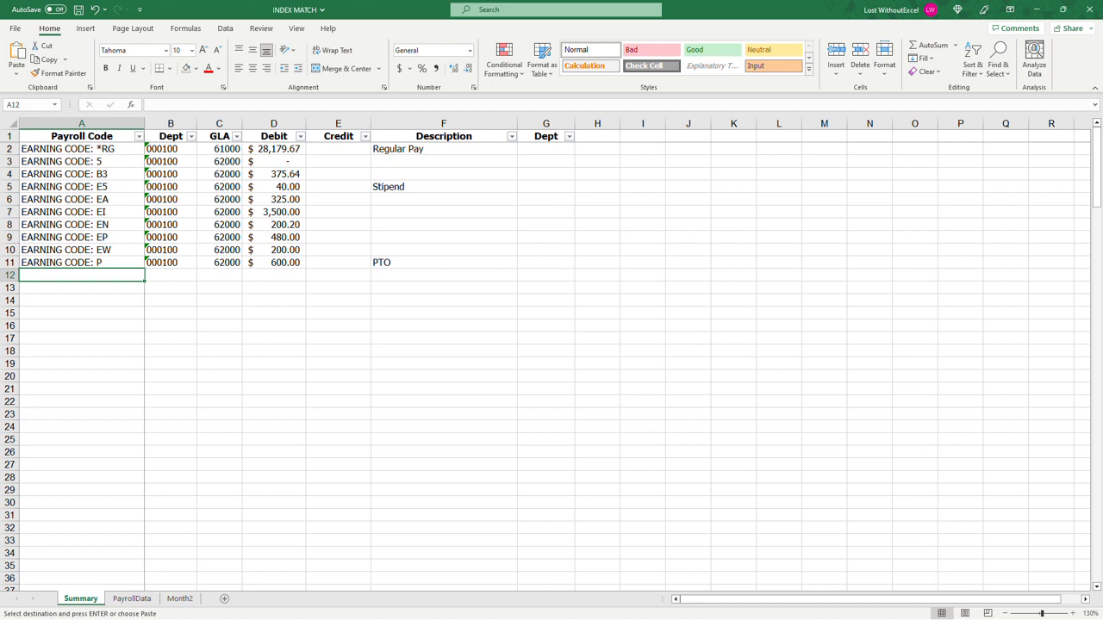
left_click(131, 598)
left_click(366, 131)
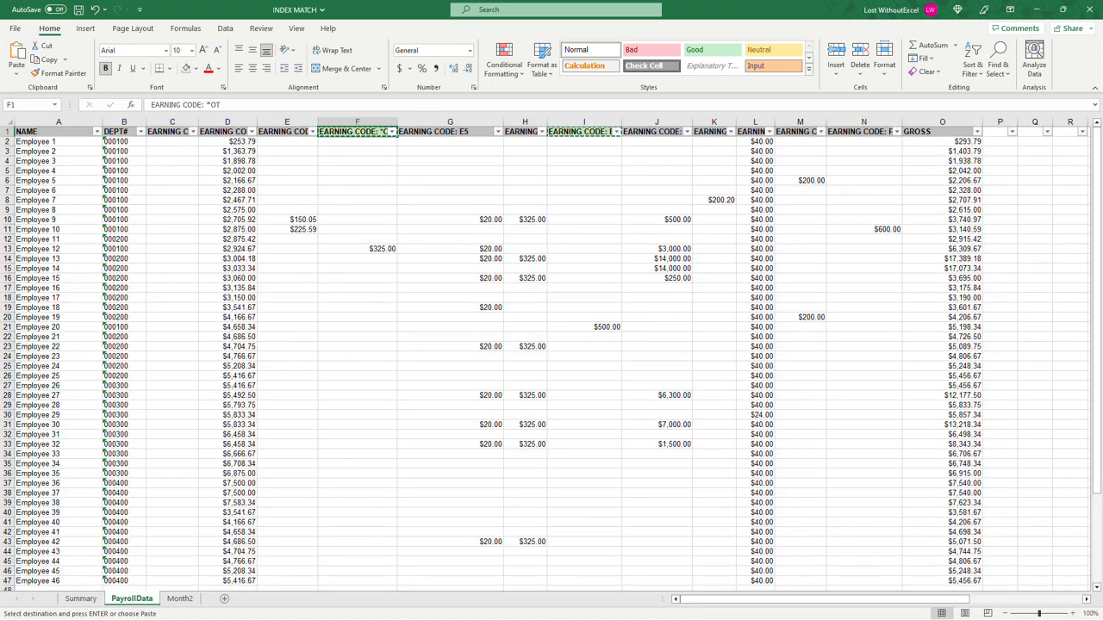
key("ctrl+Page_Up")
key("ctrl+v")
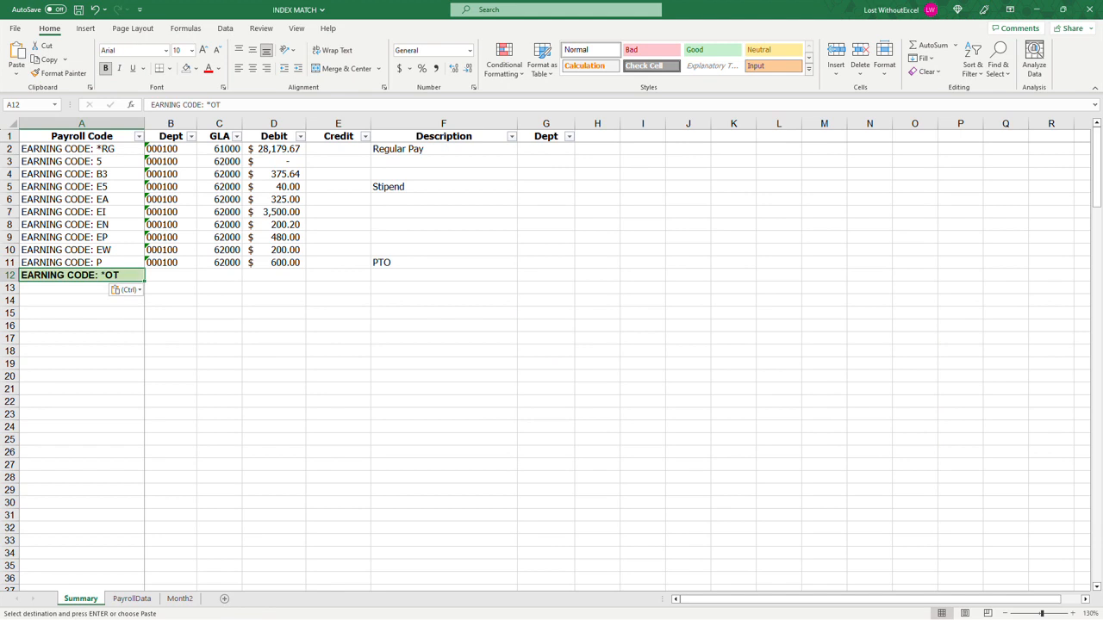
Step: Copy the EARNING CODE: E6 header from I1 of PayrollData into A13 of the Summary sheet
left_click(131, 598)
left_click(569, 131)
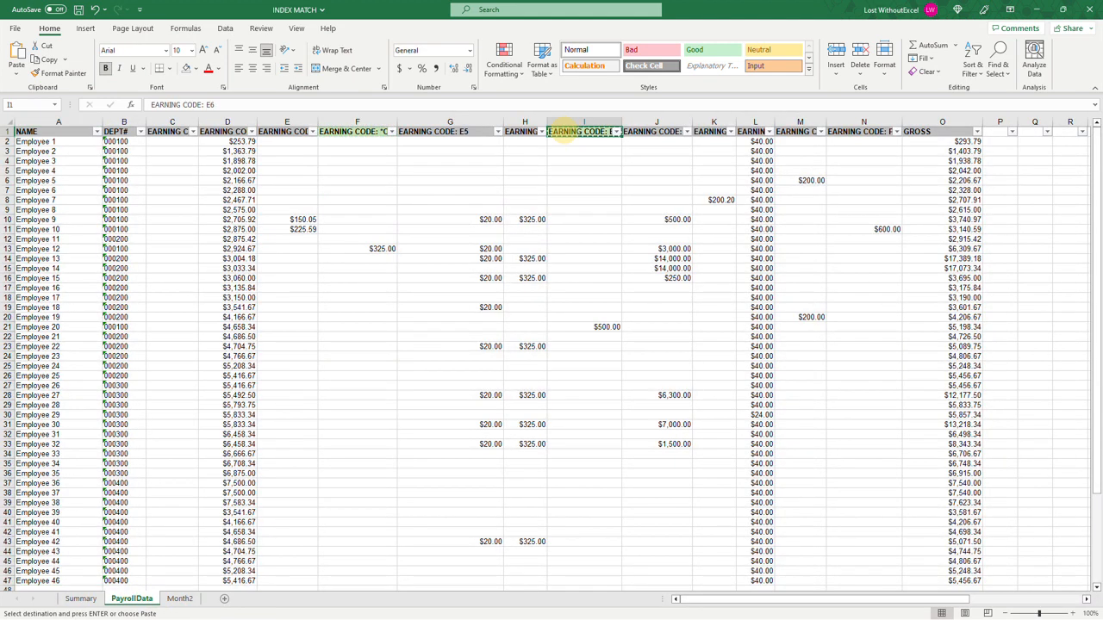
left_click(80, 598)
left_click(82, 287)
key("ctrl+v")
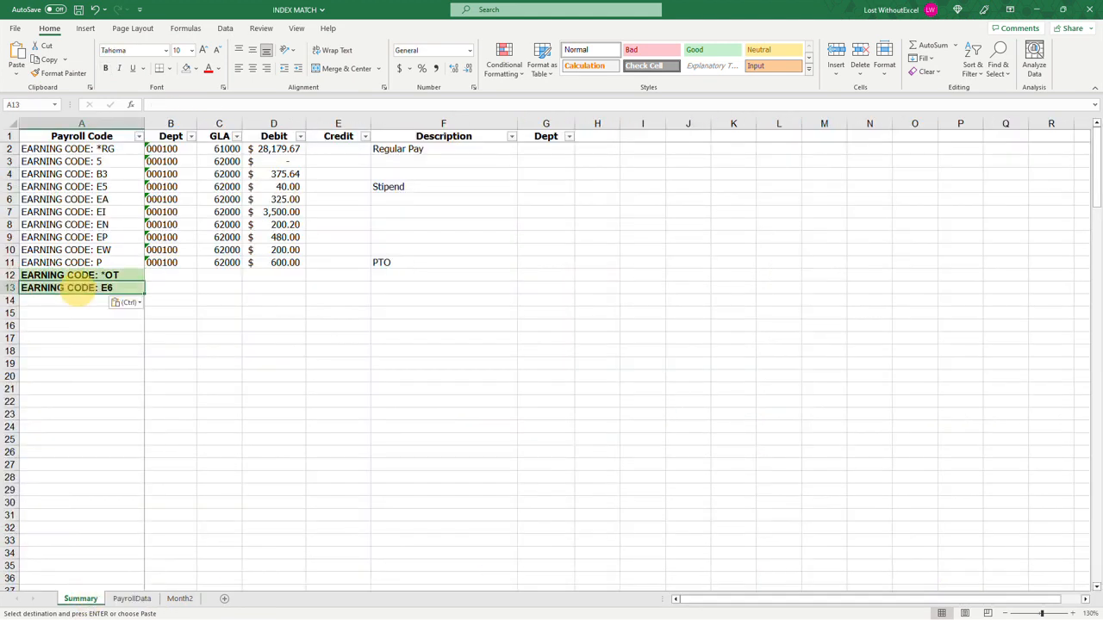
Step: Apply the cell formatting of A11 to the added payroll codes in A12:A13 with Format Painter
right_click(121, 262)
left_click(256, 221)
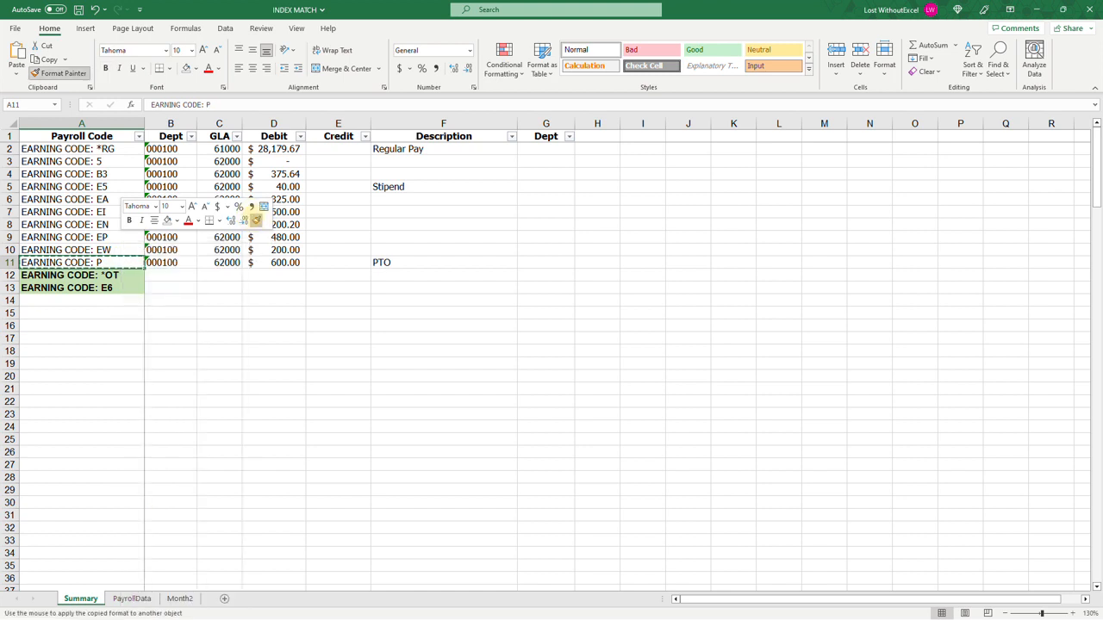
left_click_drag(86, 275, 99, 288)
Step: Copy the department, GLA account and Debit formula from B11:D11 into B12:D13 for the *OT and E6 codes
left_click_drag(168, 262, 287, 262)
key("ctrl+c")
left_click_drag(163, 275, 267, 286)
key("ctrl+v")
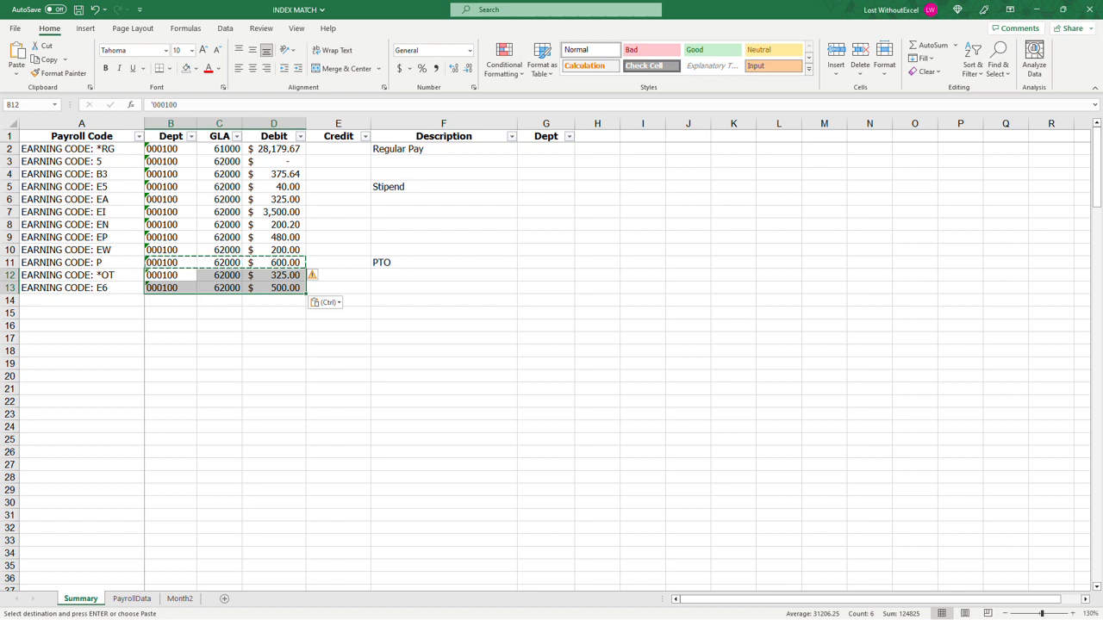
left_click_drag(171, 123, 216, 125)
left_click(286, 186)
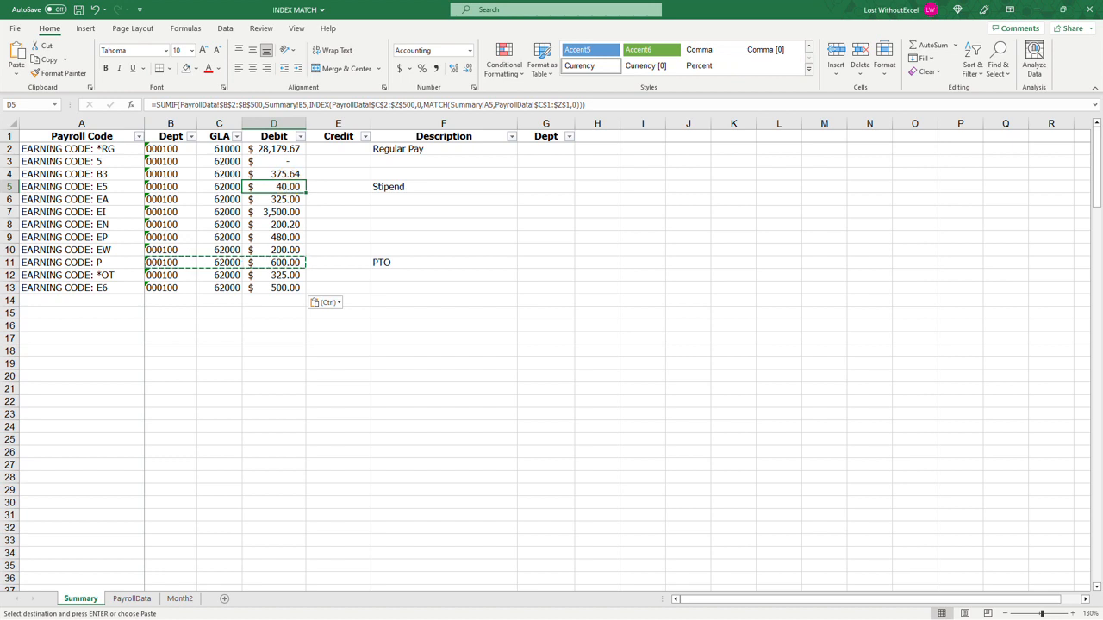
Step: Enter 6300 as the GLA account for code E5 in C5 and 6400 for code EP in C9
left_click(283, 291)
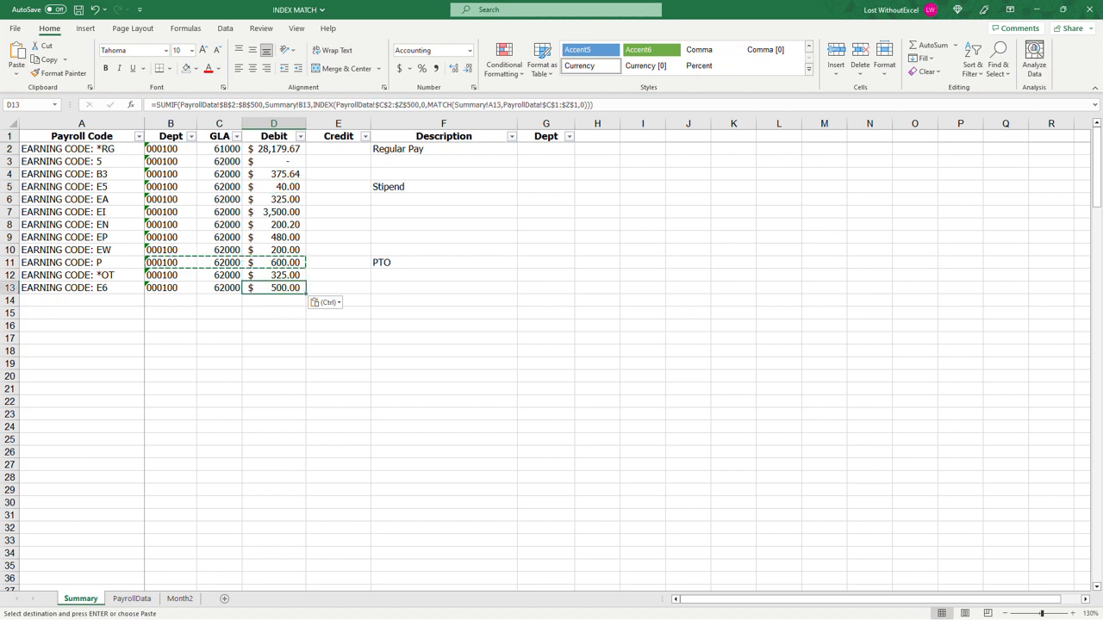
left_click(276, 149)
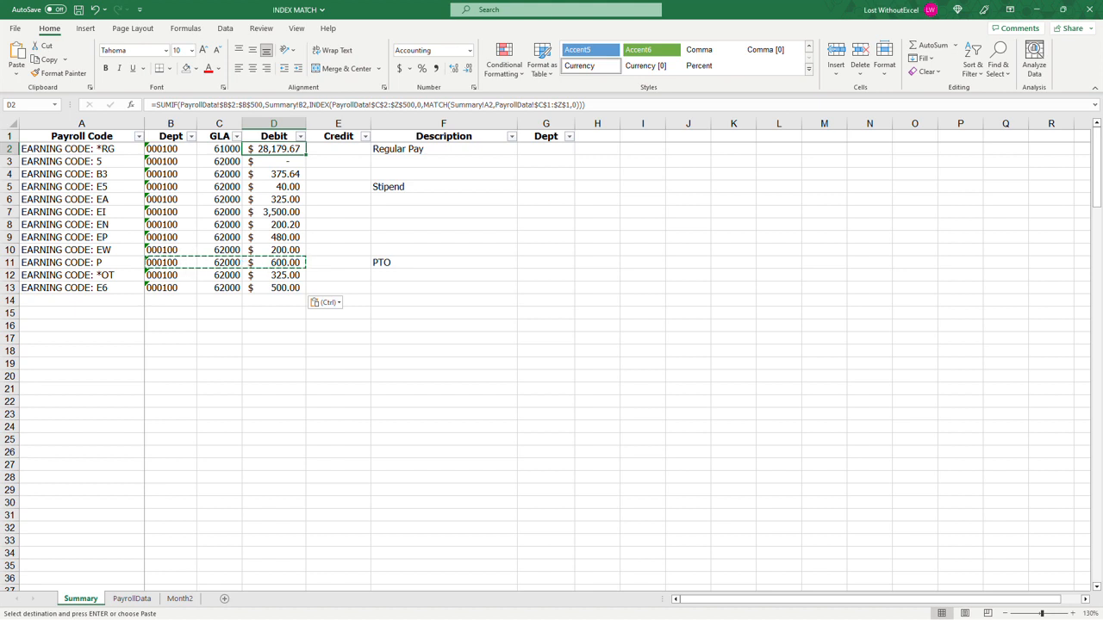
left_click(221, 187)
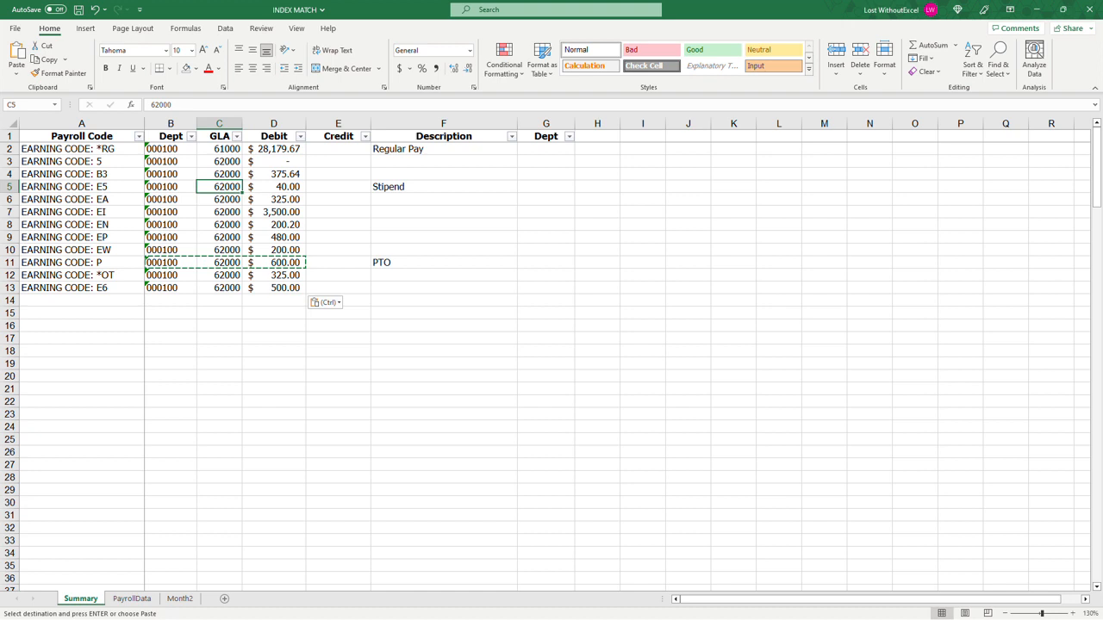
key("Escape")
type("6300")
key("Return")
left_click(221, 237)
type("6400")
key("Return")
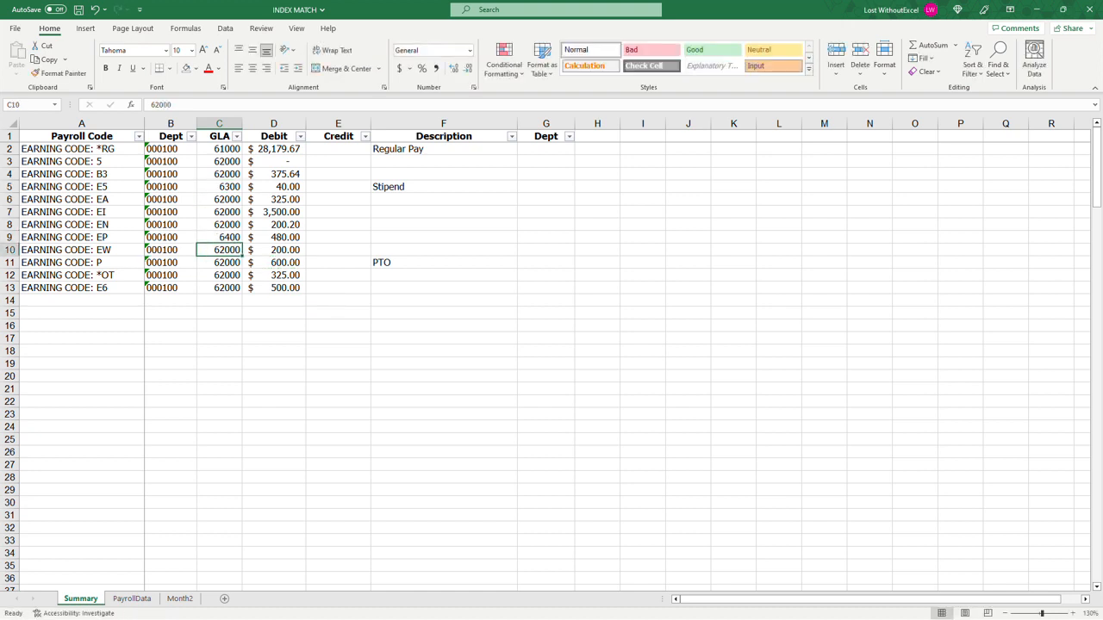
Step: Set the GLA account to 64000 for code EP in C9 and to 63000 for code E5 in C5
left_click(221, 237)
type("64000")
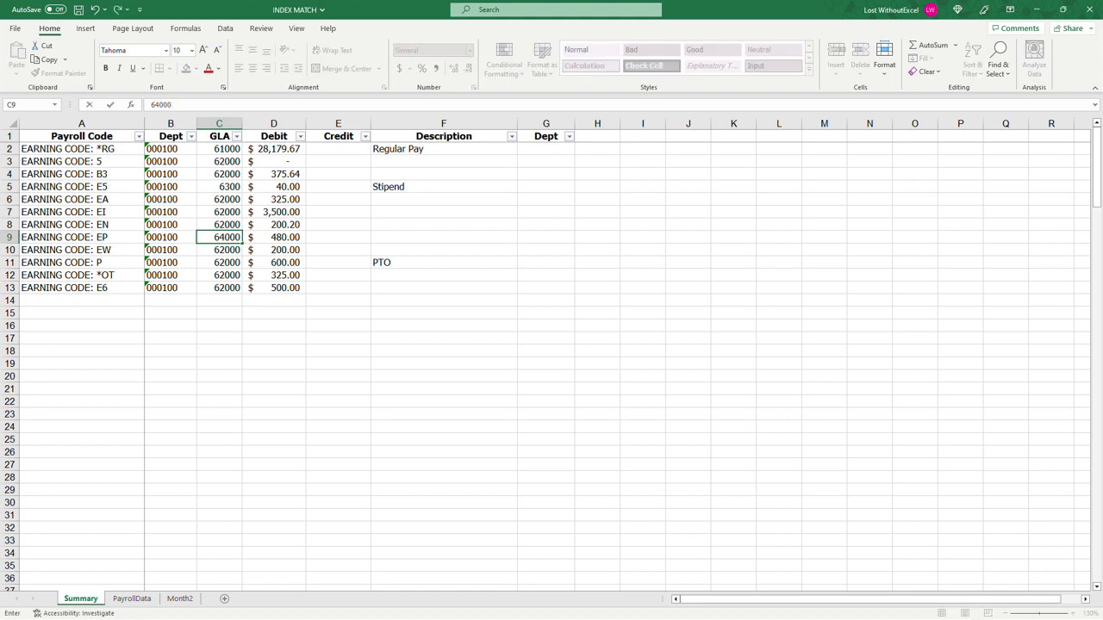
left_click(221, 187)
type("6300")
key("Return")
left_click(220, 187)
type("63000")
key("Return")
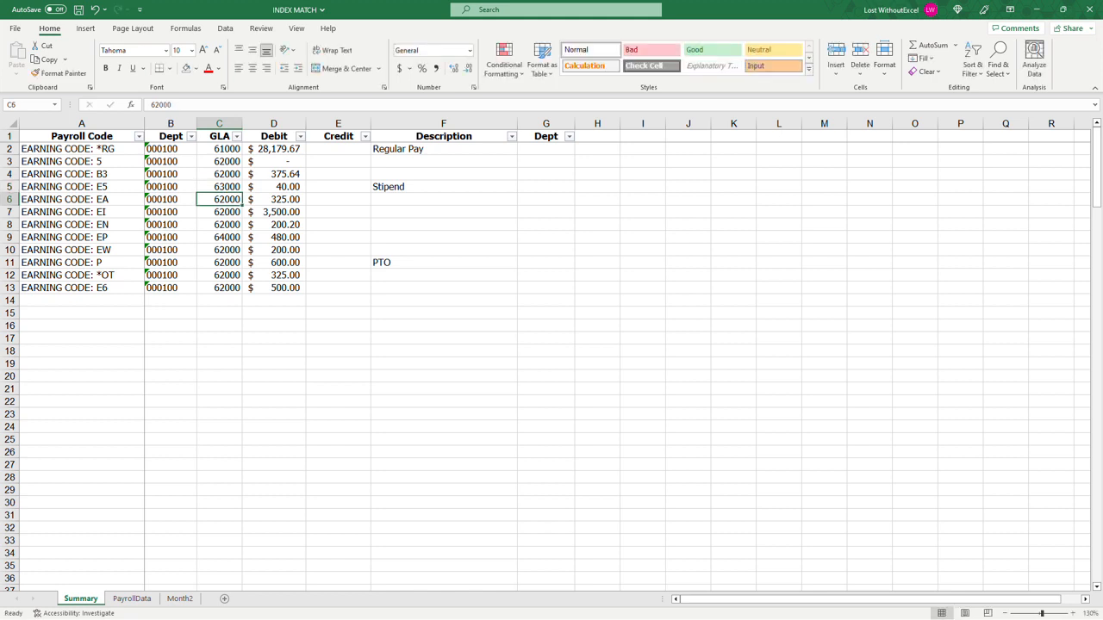
left_click_drag(413, 149, 399, 291)
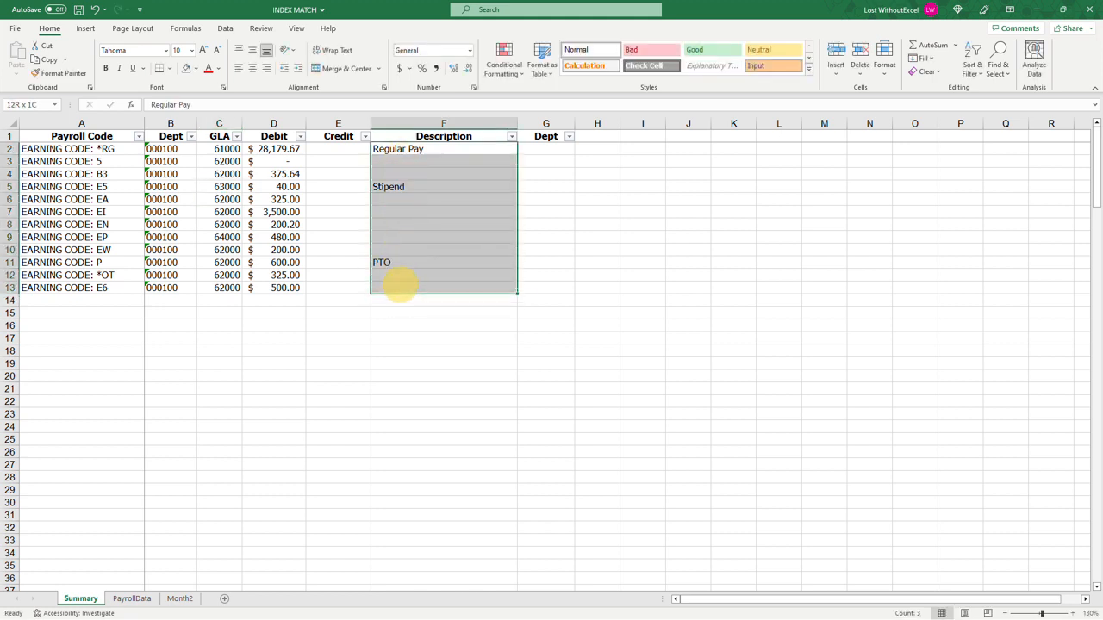
left_click_drag(87, 148, 104, 285)
left_click(452, 228)
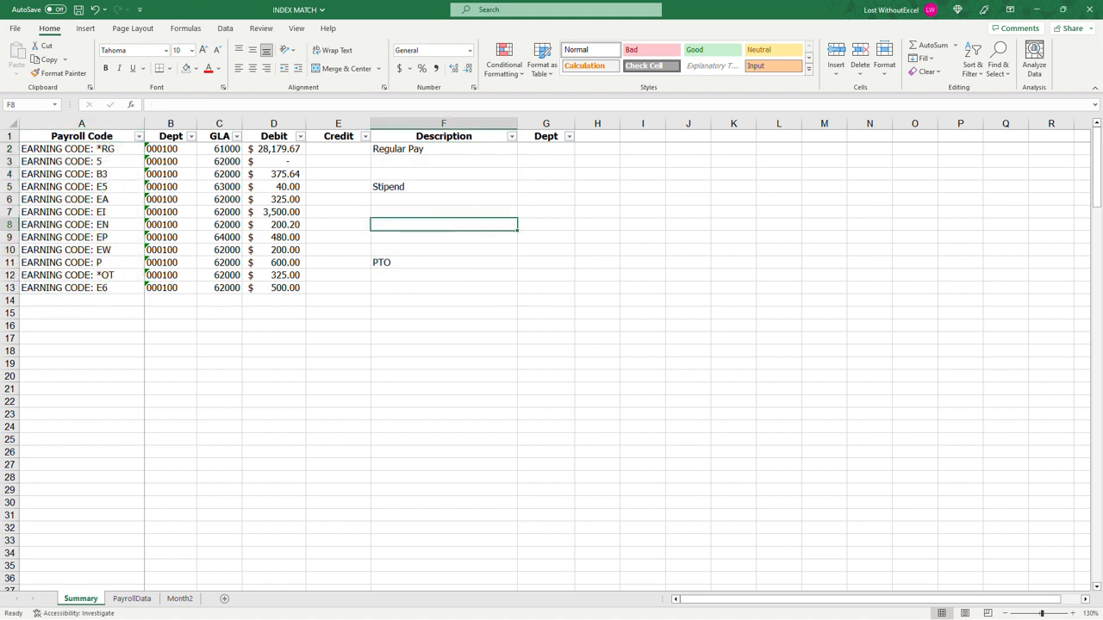
Step: Copy the payroll code rows 2 to 13 of the Summary sheet into the rows starting at row 14
left_click_drag(8, 148, 9, 288)
key("ctrl+c")
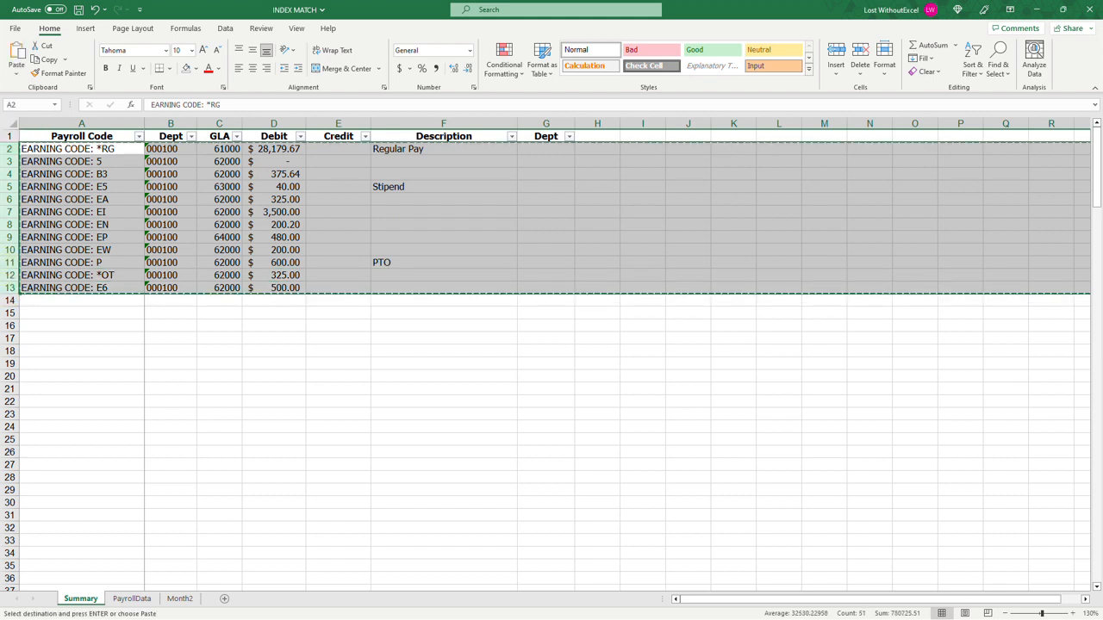
left_click(9, 300)
key("ctrl+v")
scroll(8, 300, "down", 2)
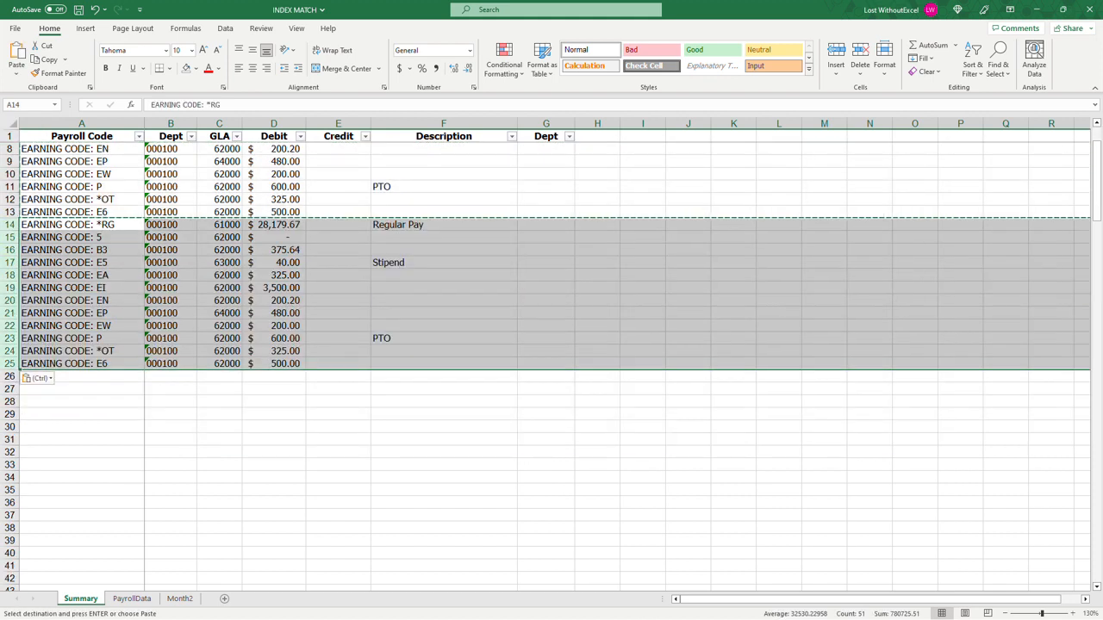
Step: Enter department 000200 as text in B14 for the first row of the duplicated block
left_click(180, 225)
type("'00200")
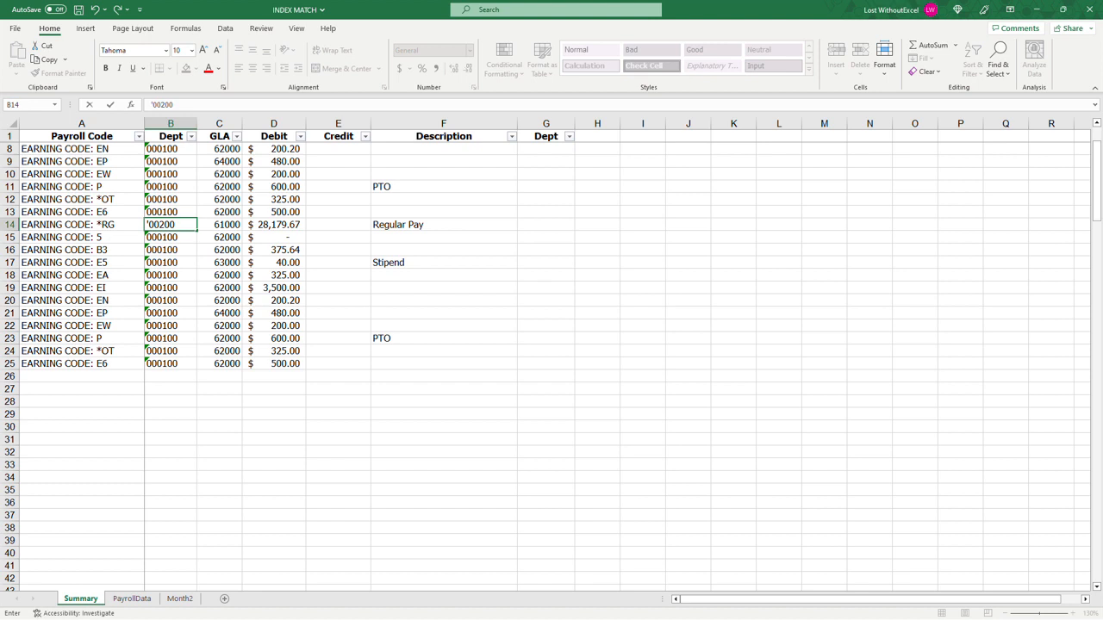
key("Return")
key("Up")
type("'000200")
key("Return")
Step: Copy department 000200 from B14 into B15:B25 for the remaining rows of the duplicated block
left_click(181, 225)
key("ctrl+c")
left_click_drag(177, 238, 168, 363)
key("ctrl+v")
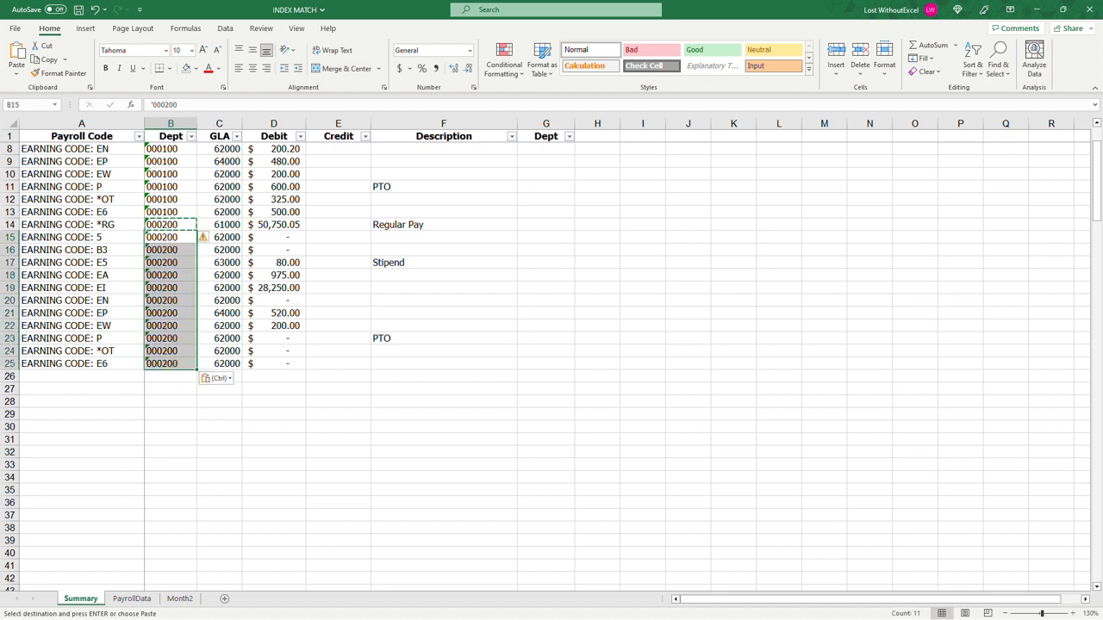
scroll(545, 367, "up", 2)
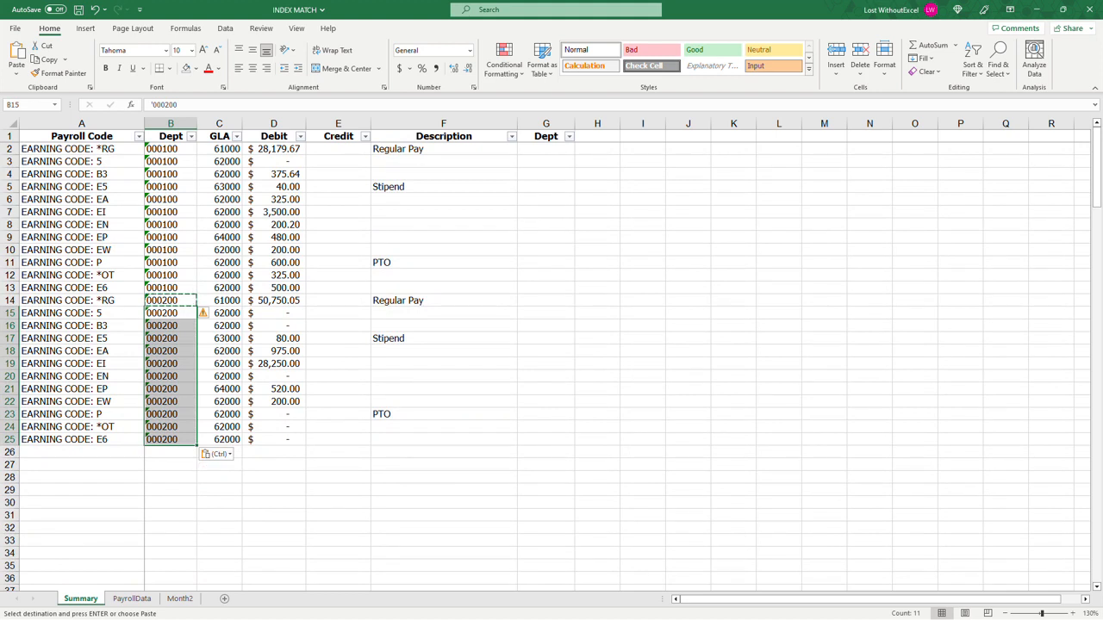
left_click(173, 454)
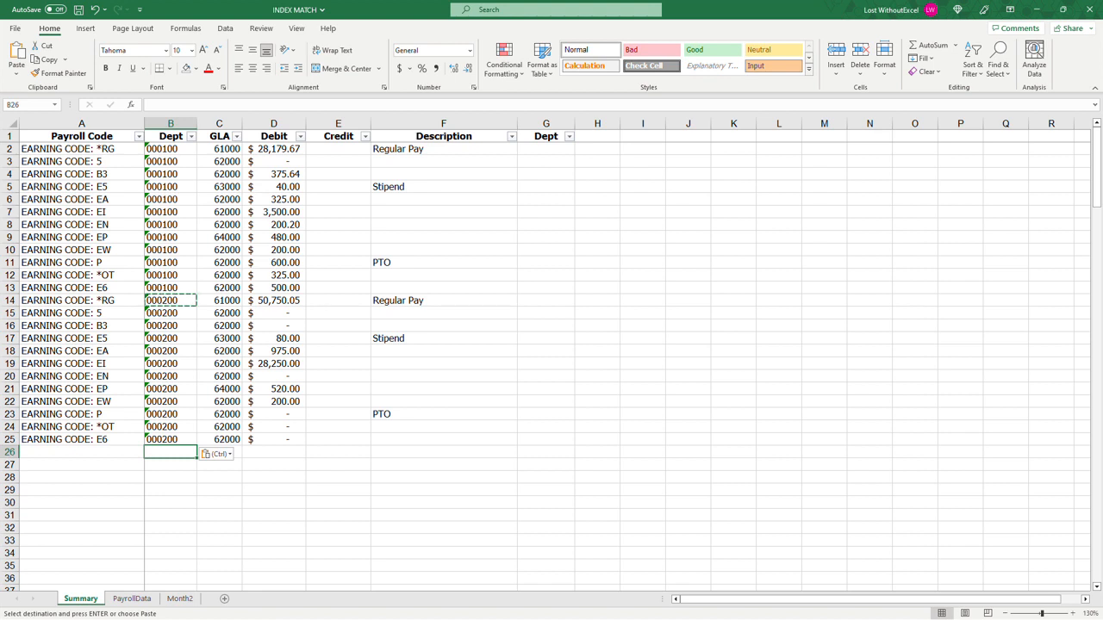
Step: Examine the earning code headers C1:N1 in PayrollData and the Summary debits in D15:D16, D20 and D23:D25
left_click(153, 597)
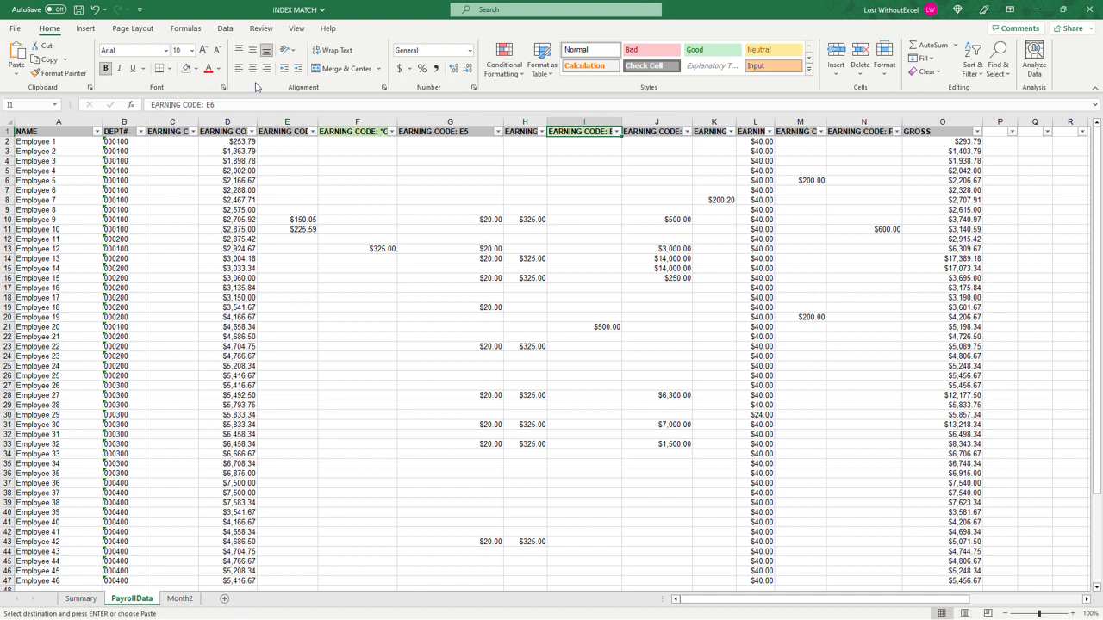
left_click_drag(172, 131, 867, 133)
key("ctrl+v")
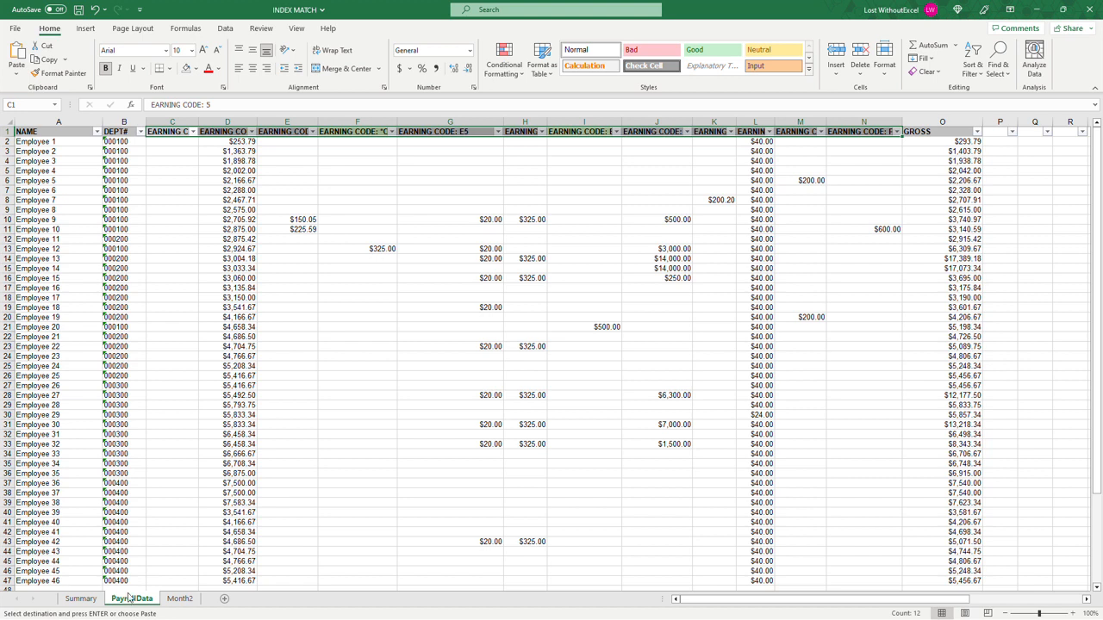
left_click(90, 600)
left_click(276, 313)
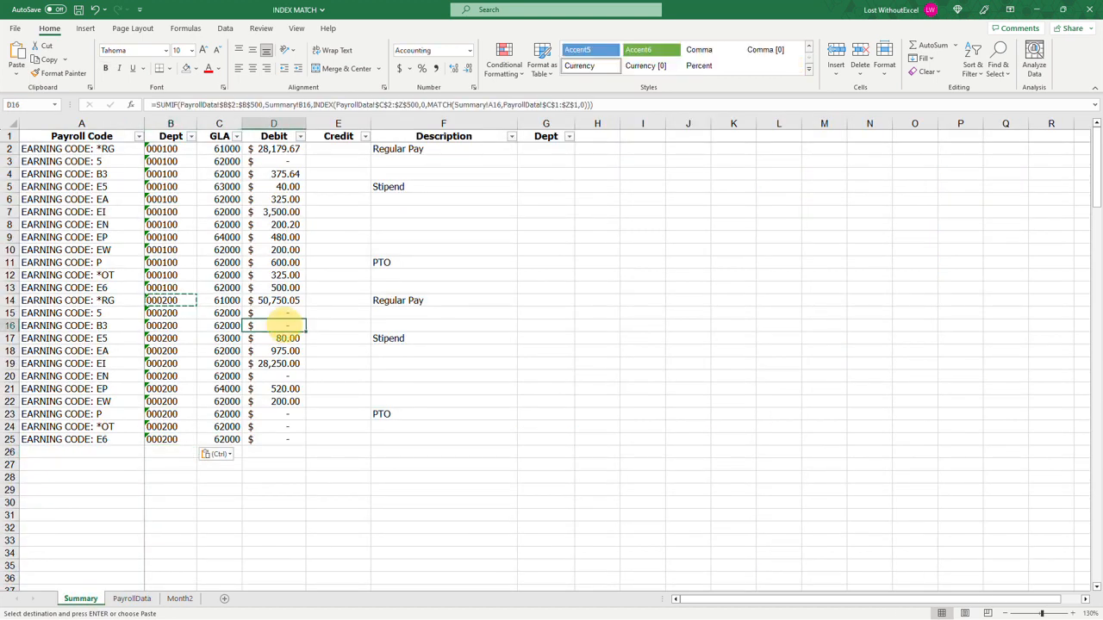
left_click_drag(276, 312, 284, 326)
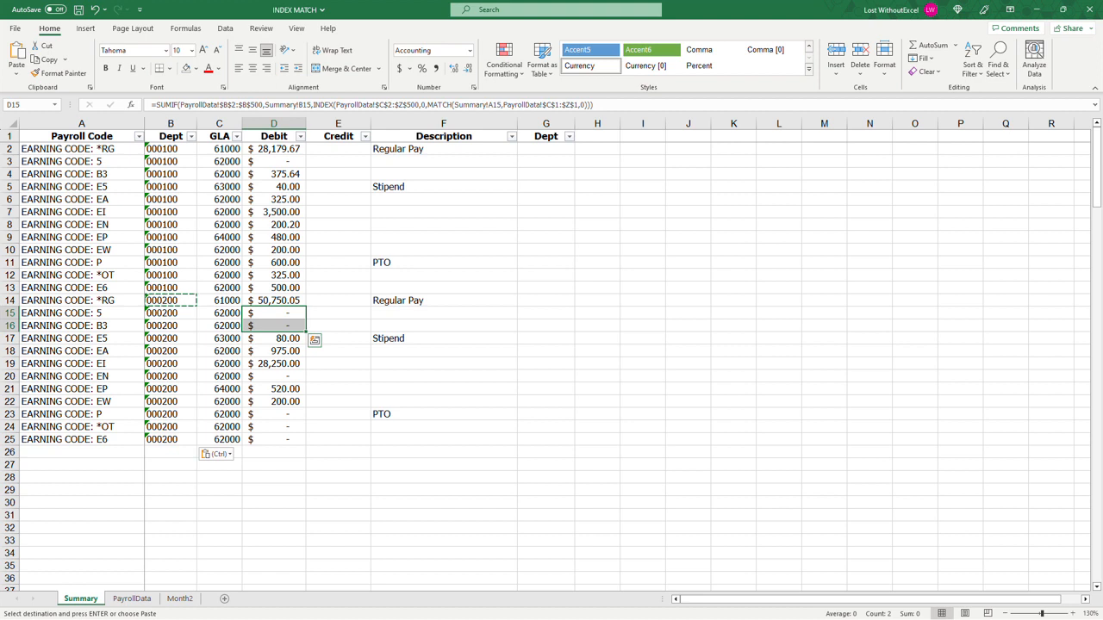
left_click(280, 377)
left_click_drag(279, 415, 279, 437)
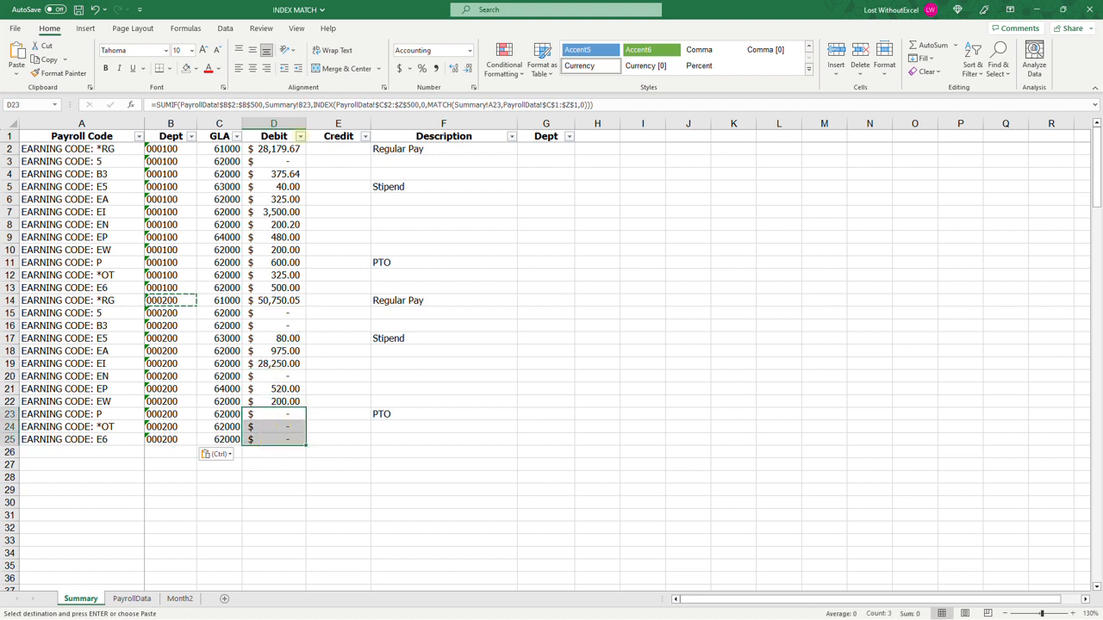
Step: Try filtering the Debit column of the Summary sheet to exclude the $- entries, and undo the filter
left_click(300, 136)
left_click(186, 282)
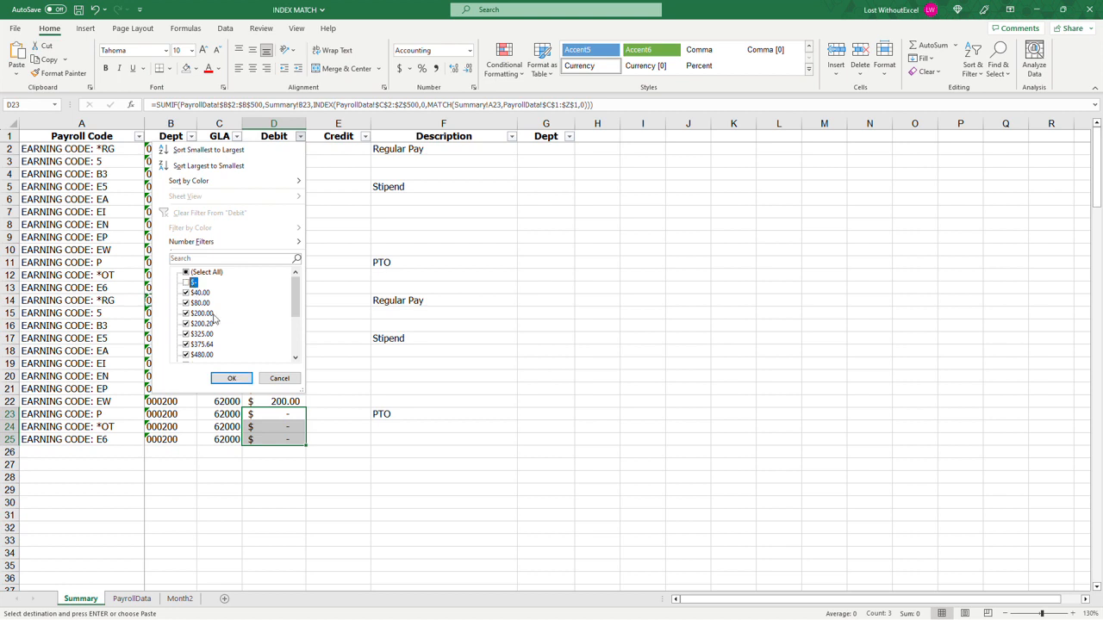
left_click(231, 378)
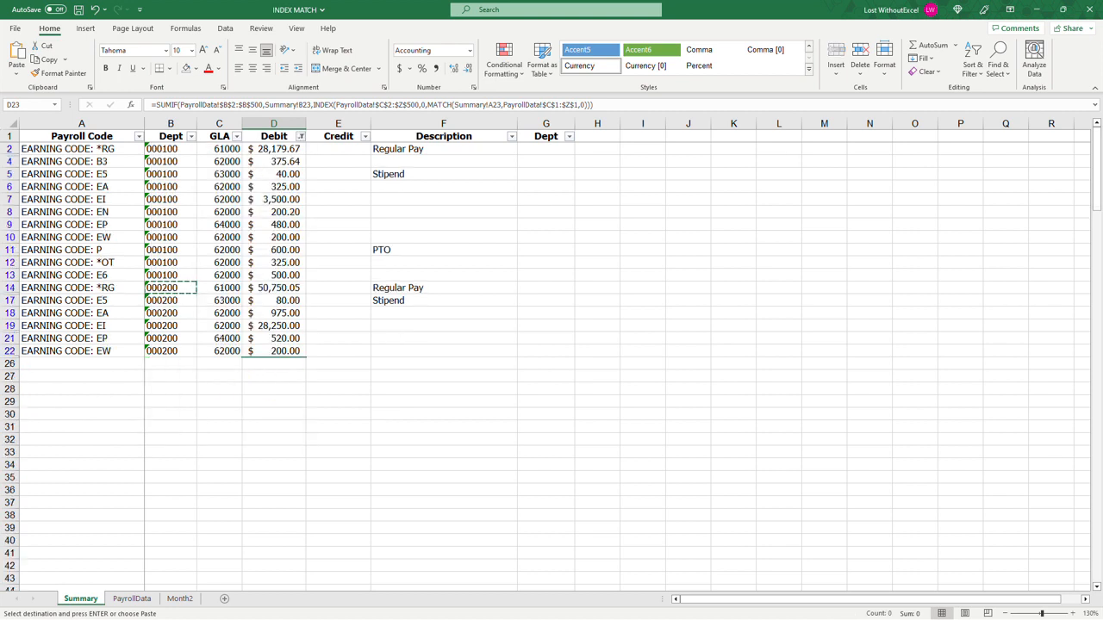
key("ctrl+z")
left_click(607, 388)
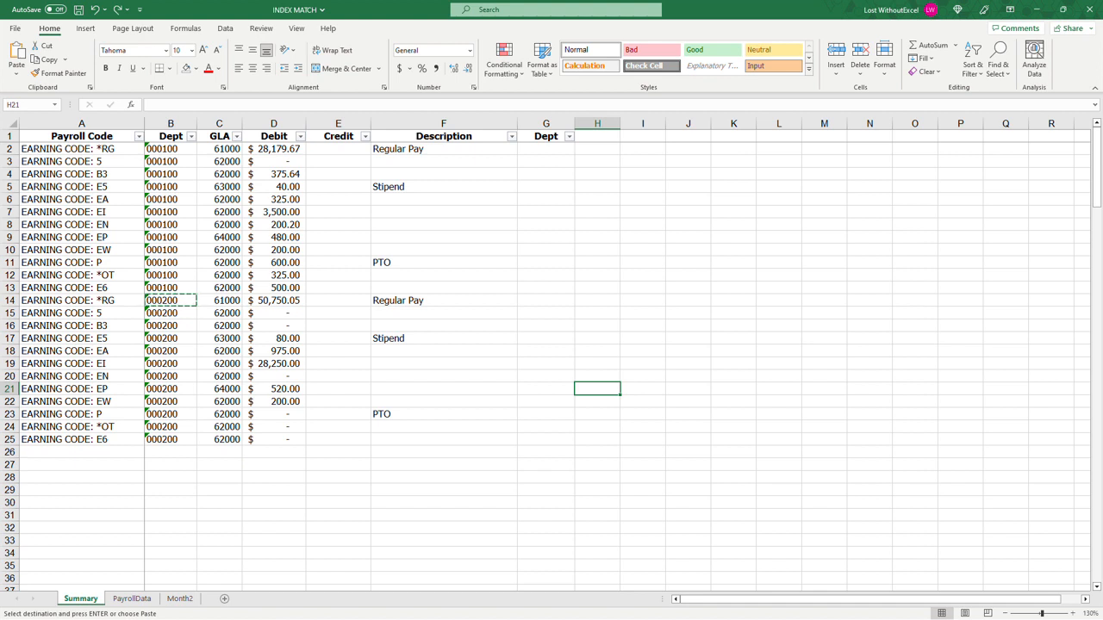
Step: Clear the EARNING CODE: E5 header from G1 of PayrollData and return to the Summary sheet
left_click(274, 161)
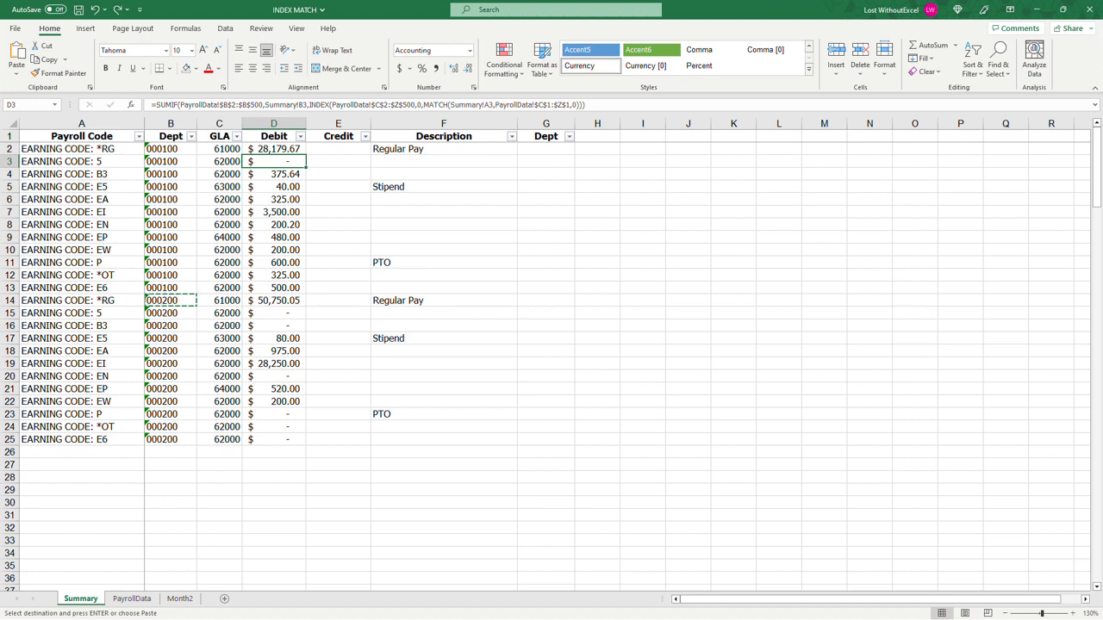
left_click(138, 599)
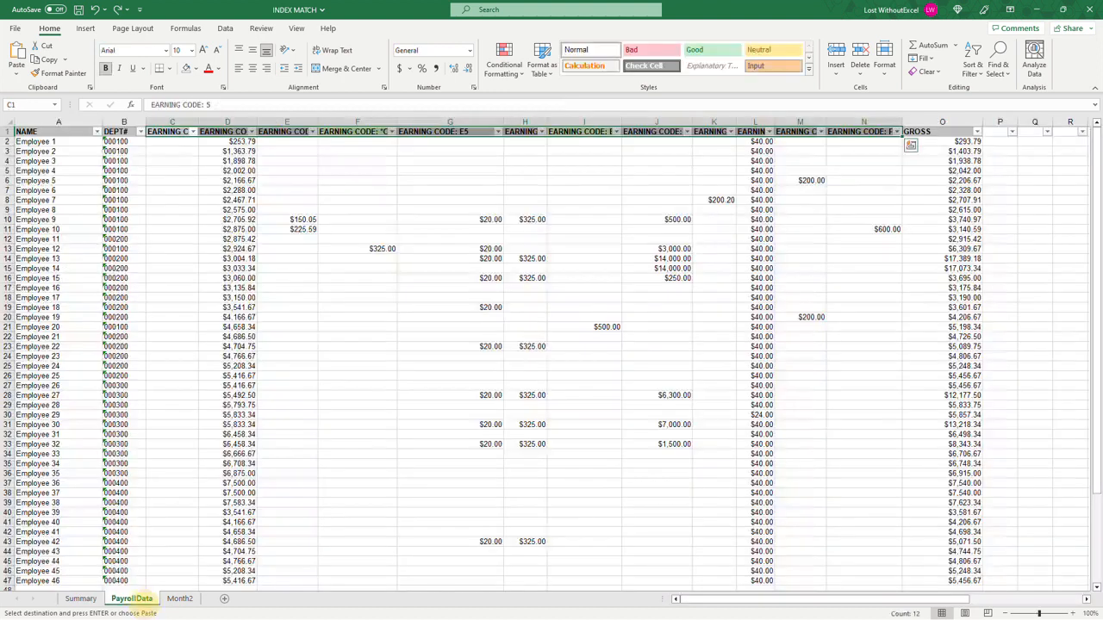
left_click(480, 131)
key("Delete")
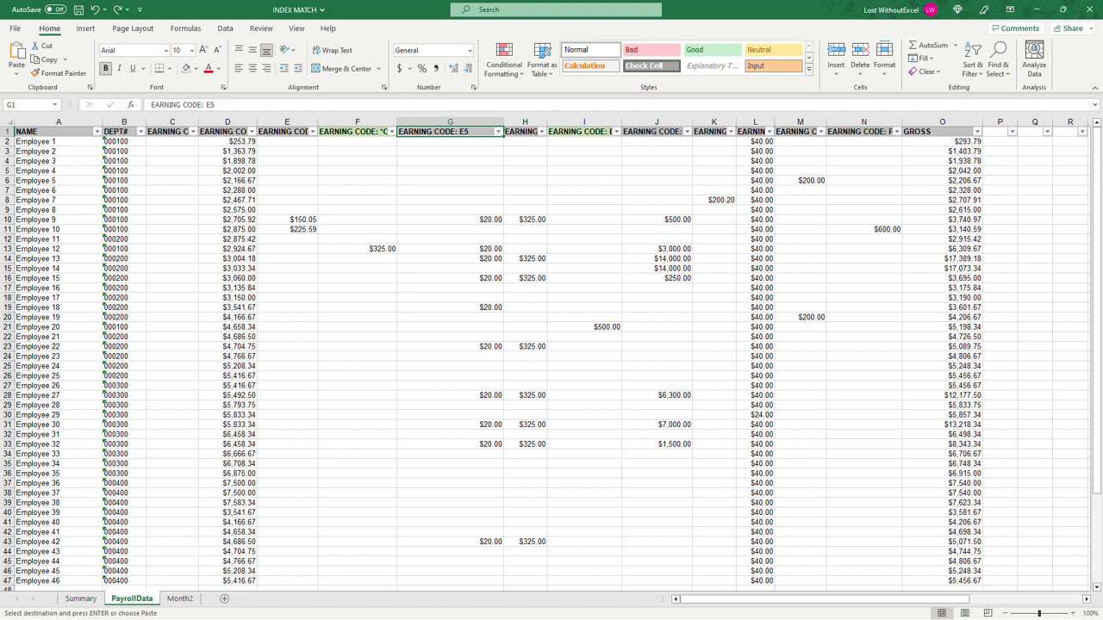
key("ctrl+Page_Up")
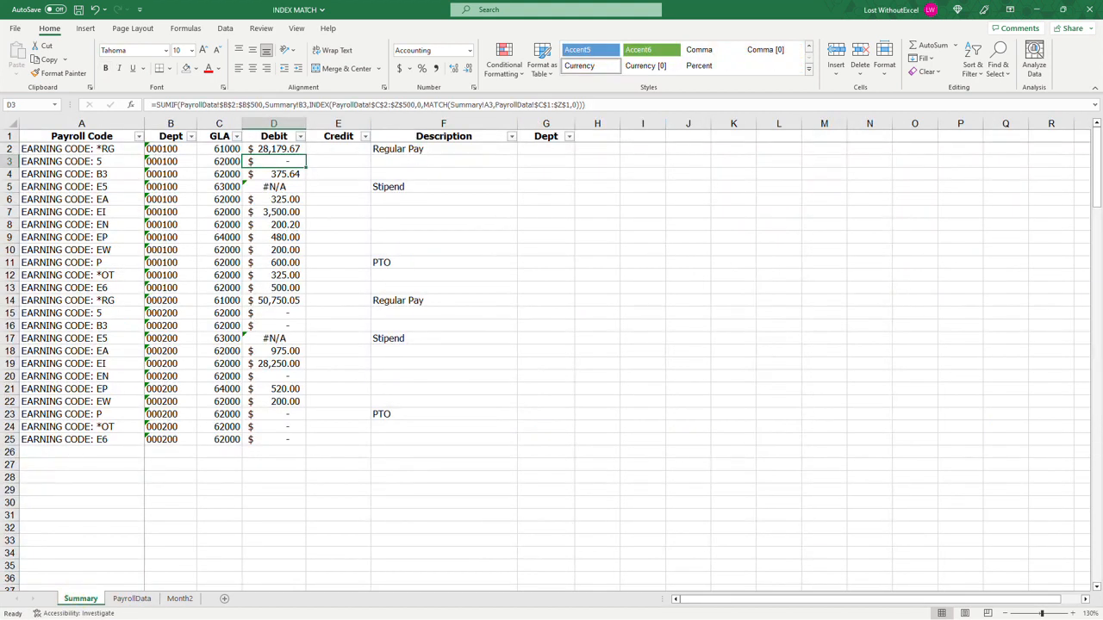
Step: Examine the Debit formula in D5 against its payroll code in A5, along with the debits in D2:D25
left_click(289, 185)
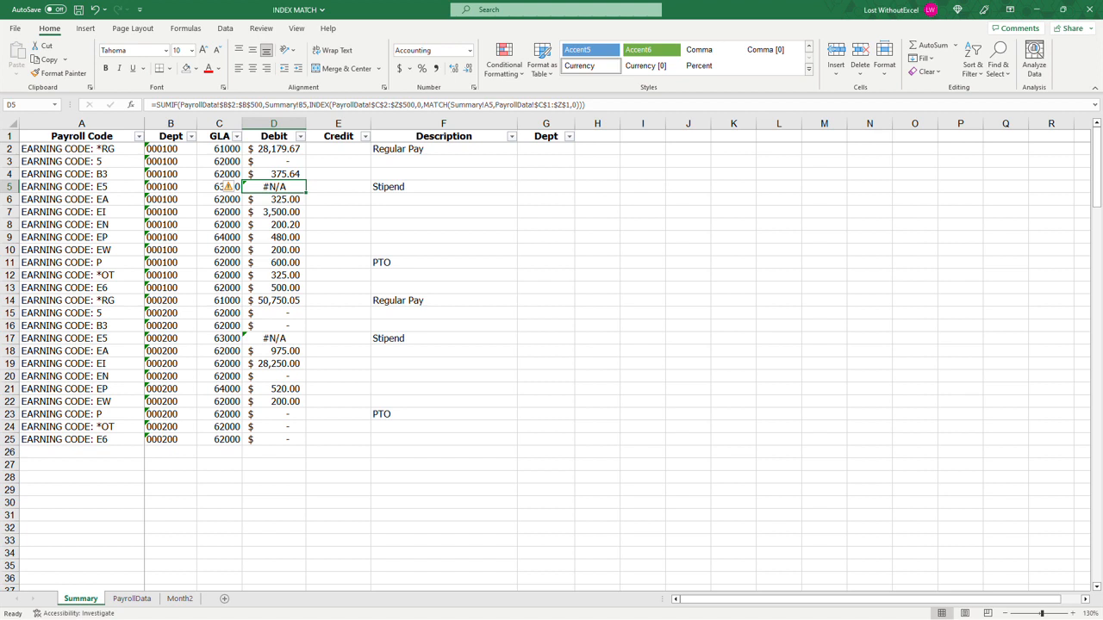
left_click(123, 186)
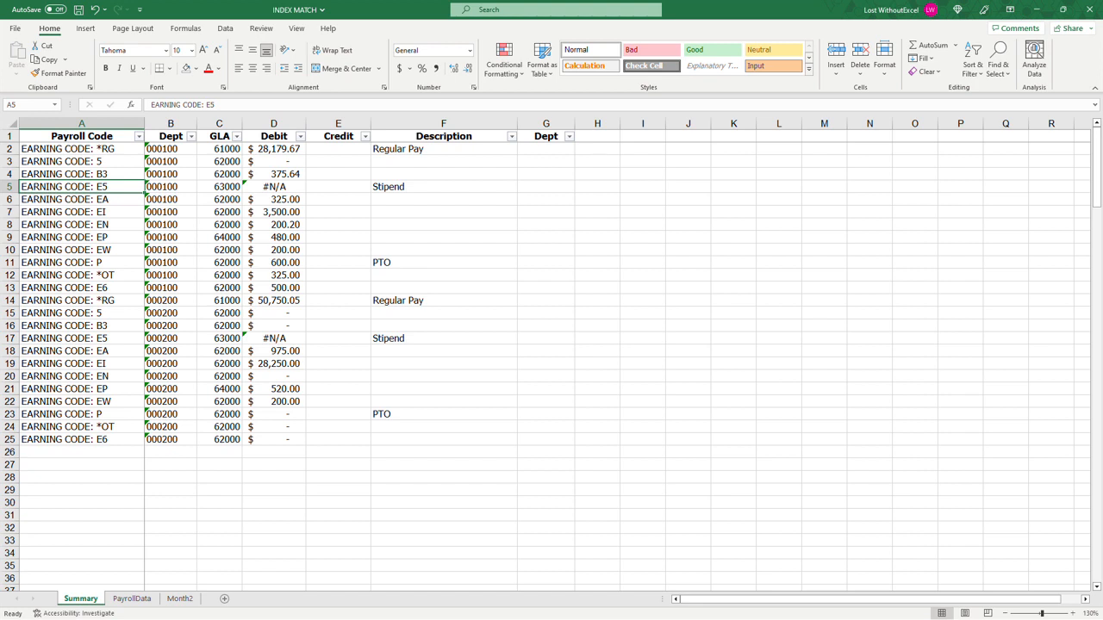
left_click(280, 185)
left_click(489, 226)
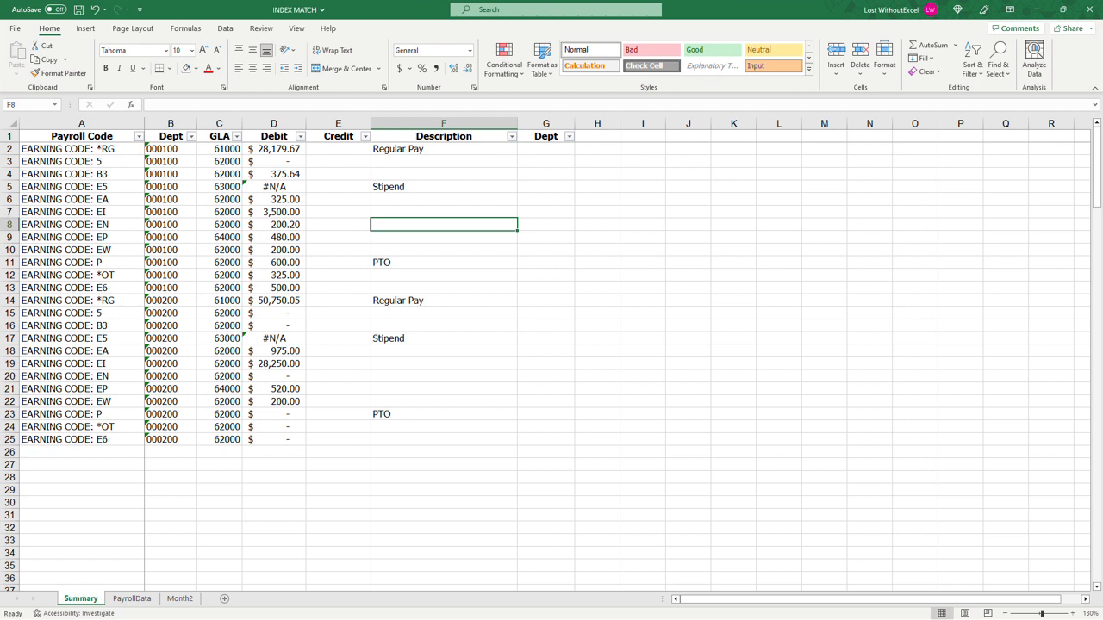
left_click_drag(274, 148, 284, 439)
left_click(336, 451)
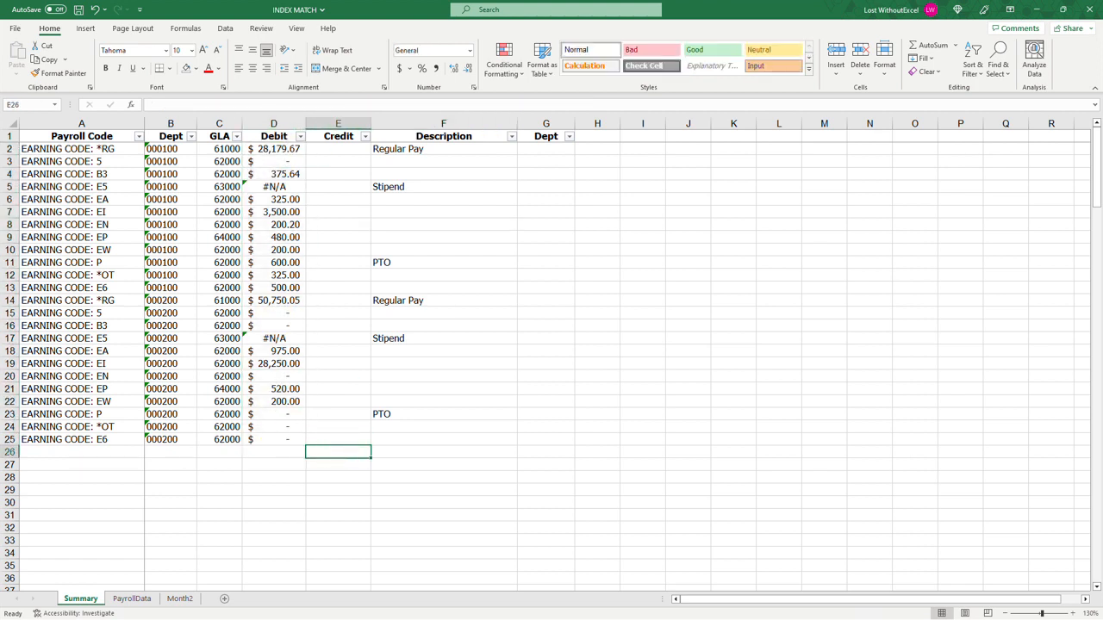
left_click(276, 187)
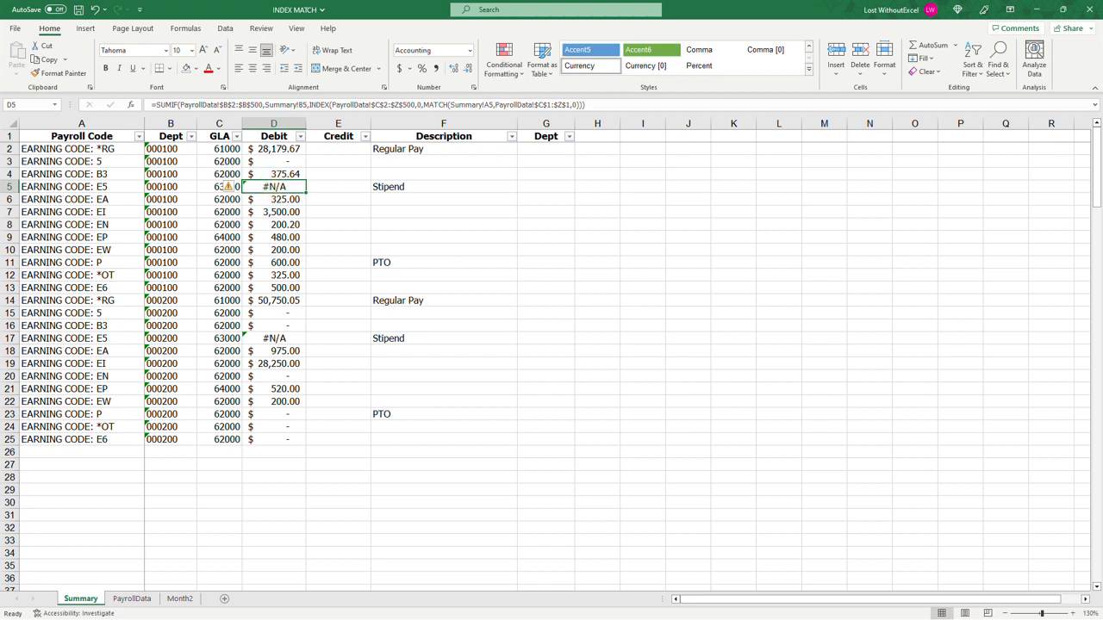
left_click(289, 149)
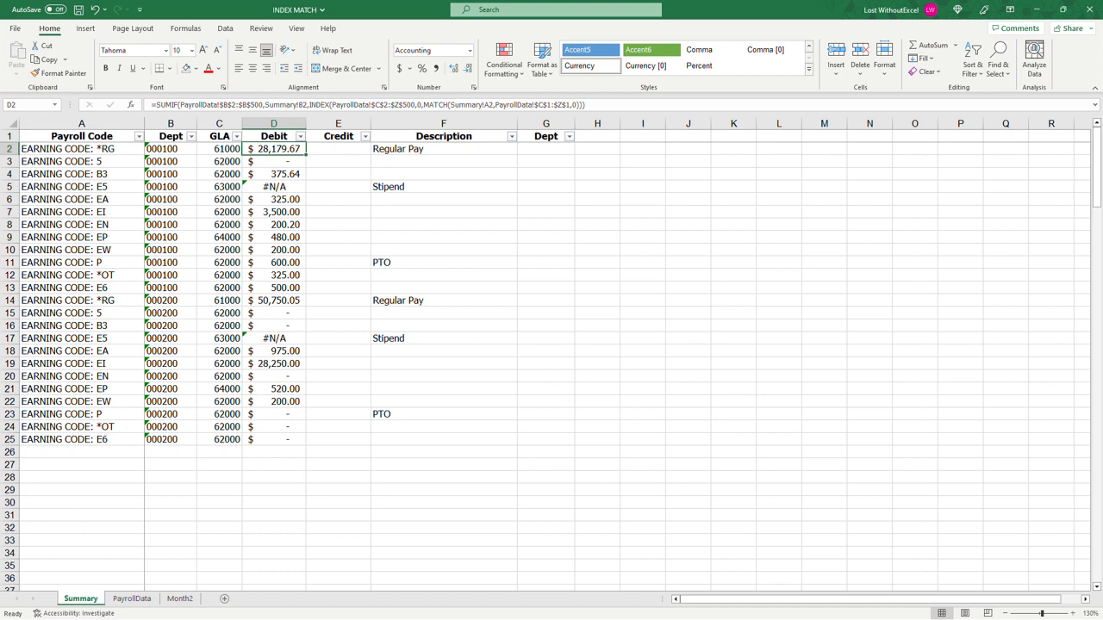
Step: Enter the note =FORMULA/FUNCTION as plain text in F27 of the Summary sheet
left_click(397, 466)
type("=")
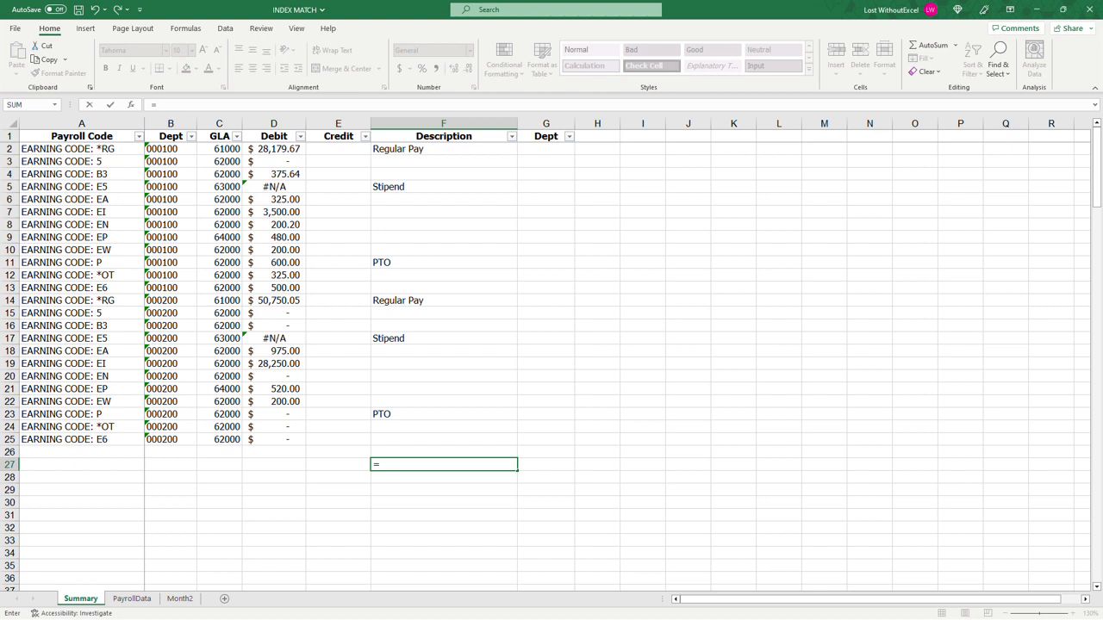
type("F")
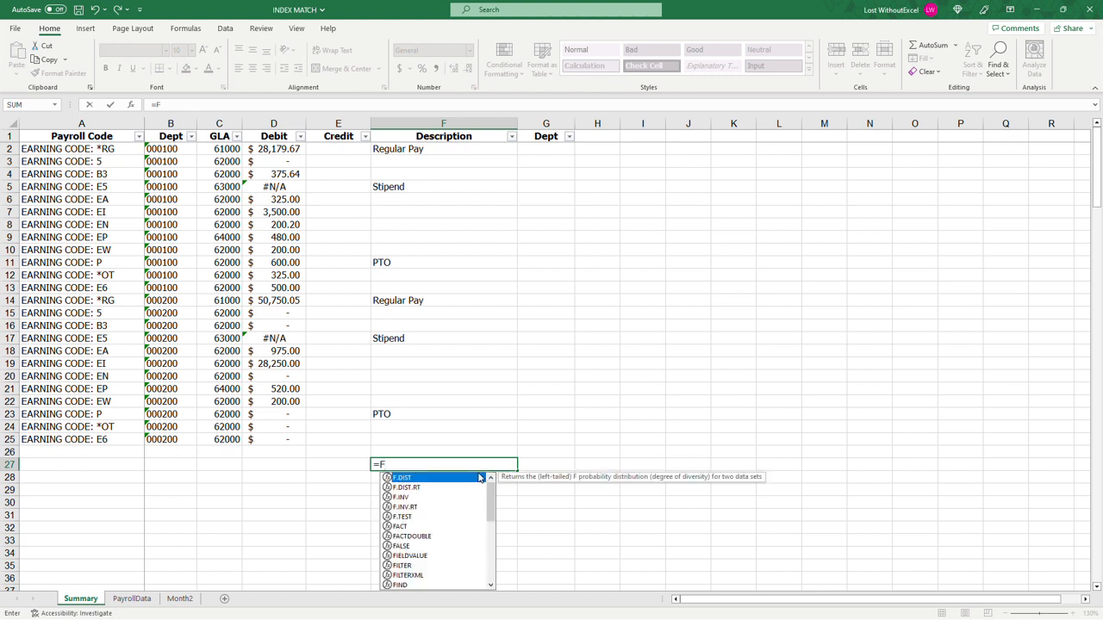
type("ORMULA/")
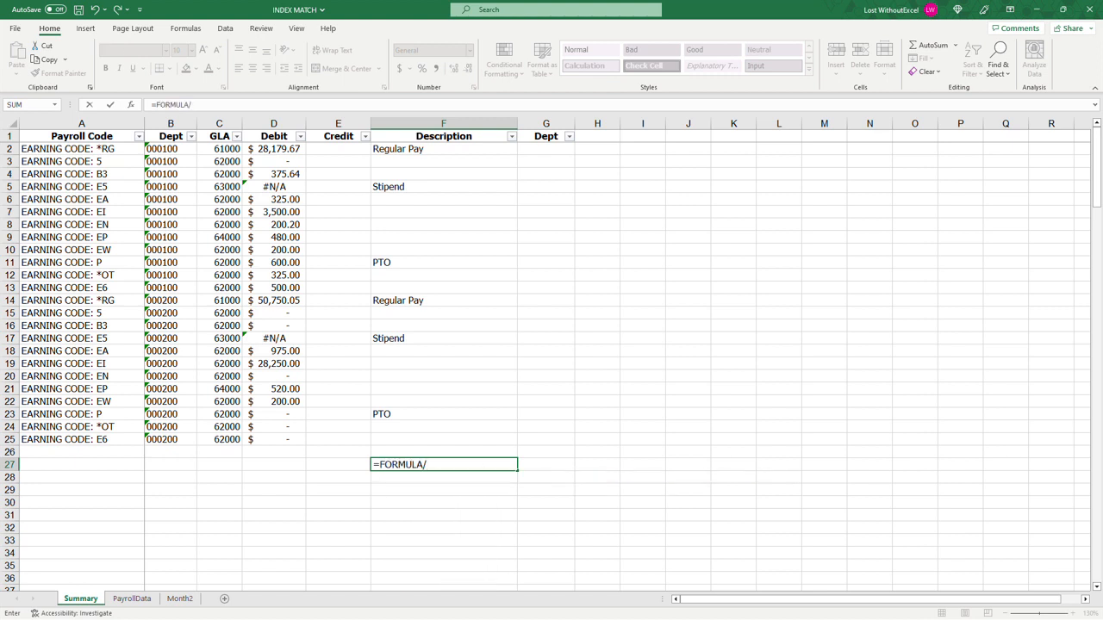
type("FUNCTION")
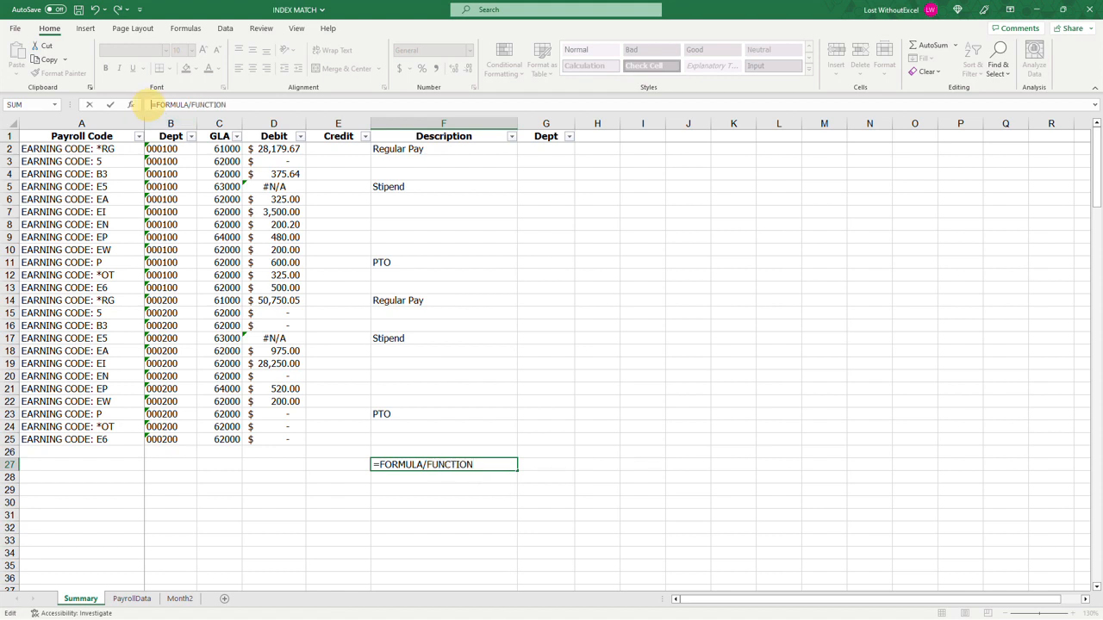
key("Return")
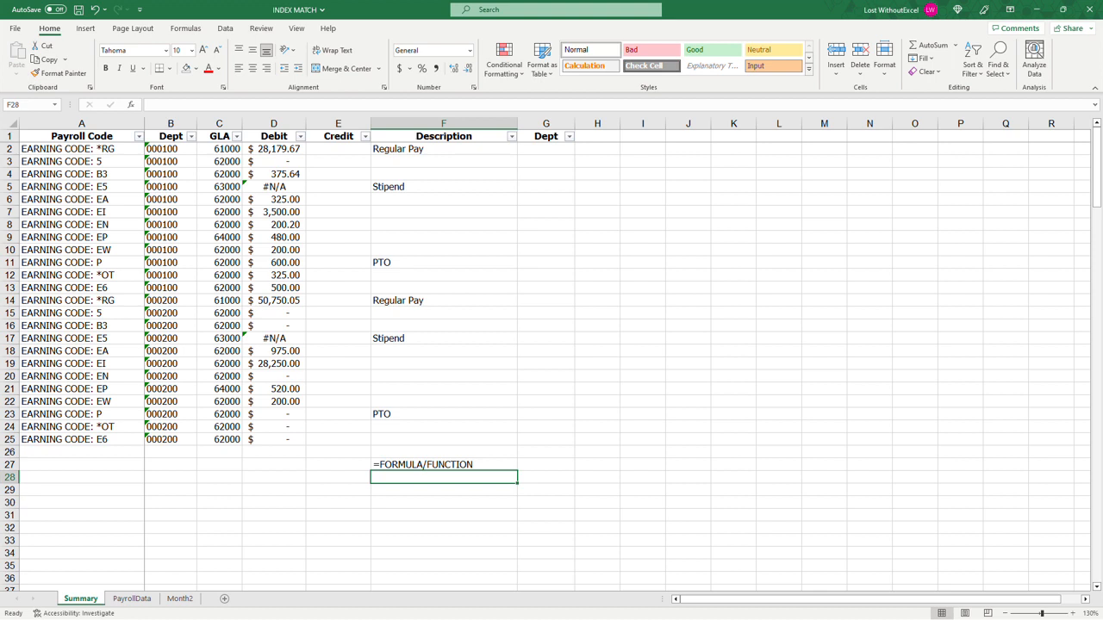
Step: Review the Debit formula in D2 and enter the pattern =IF(ISNA(FORMULA),0,(FORMULA)) as plain text in F28
left_click(273, 149)
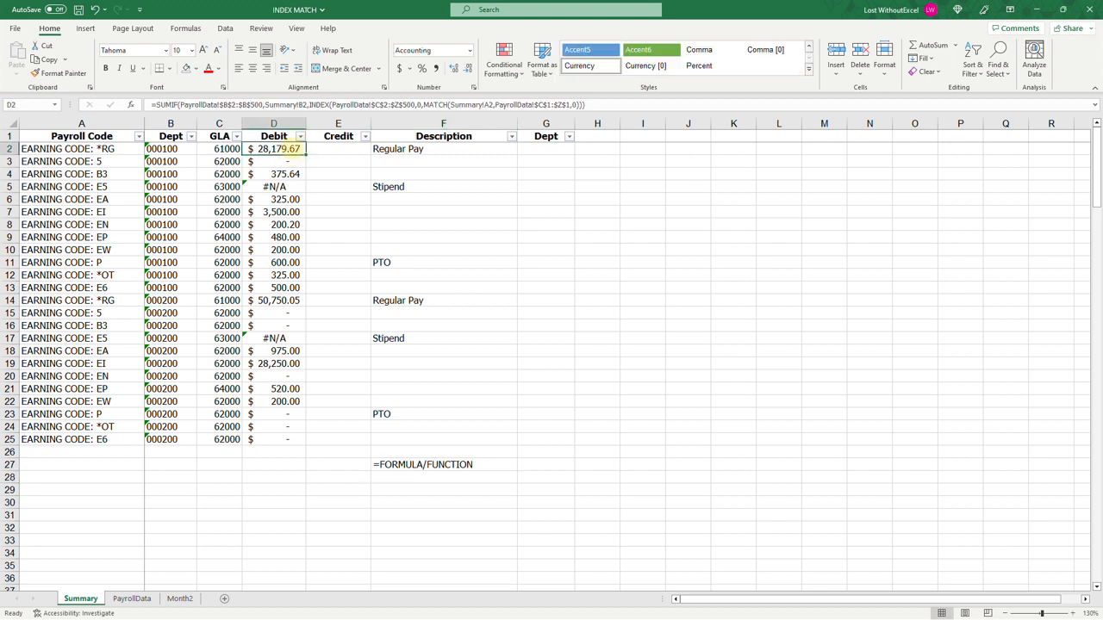
left_click_drag(156, 104, 633, 105)
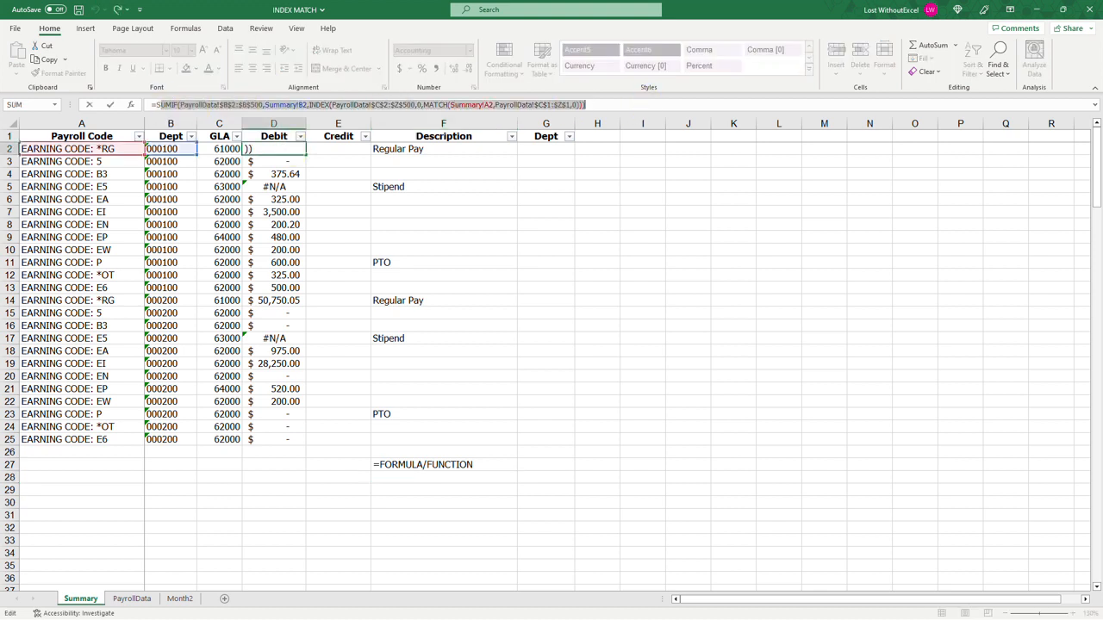
key("Escape")
left_click(454, 478)
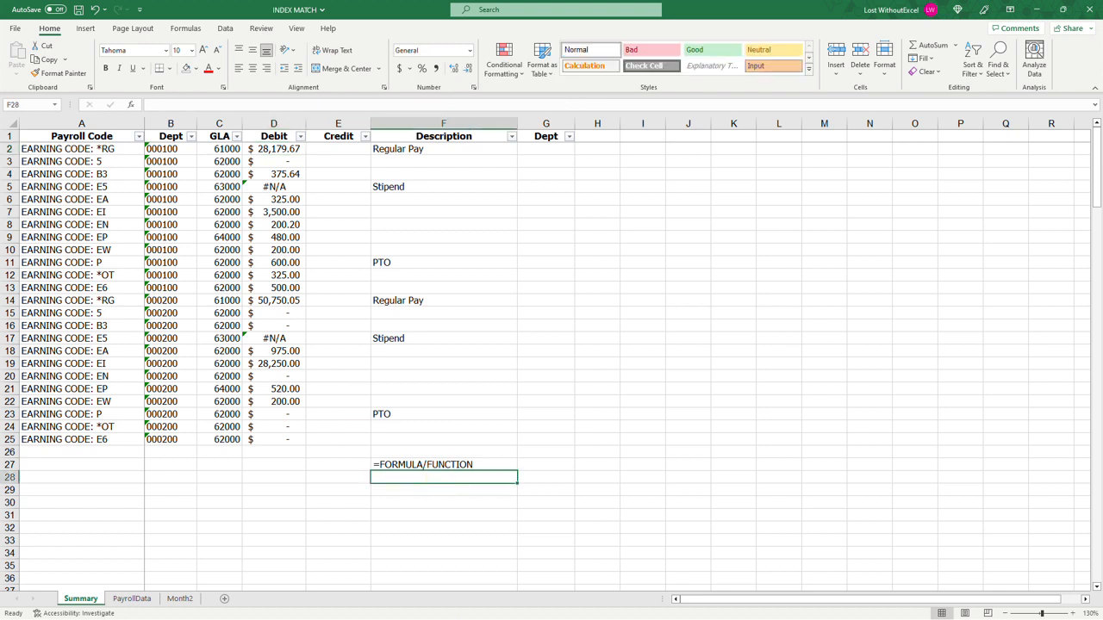
type("'=")
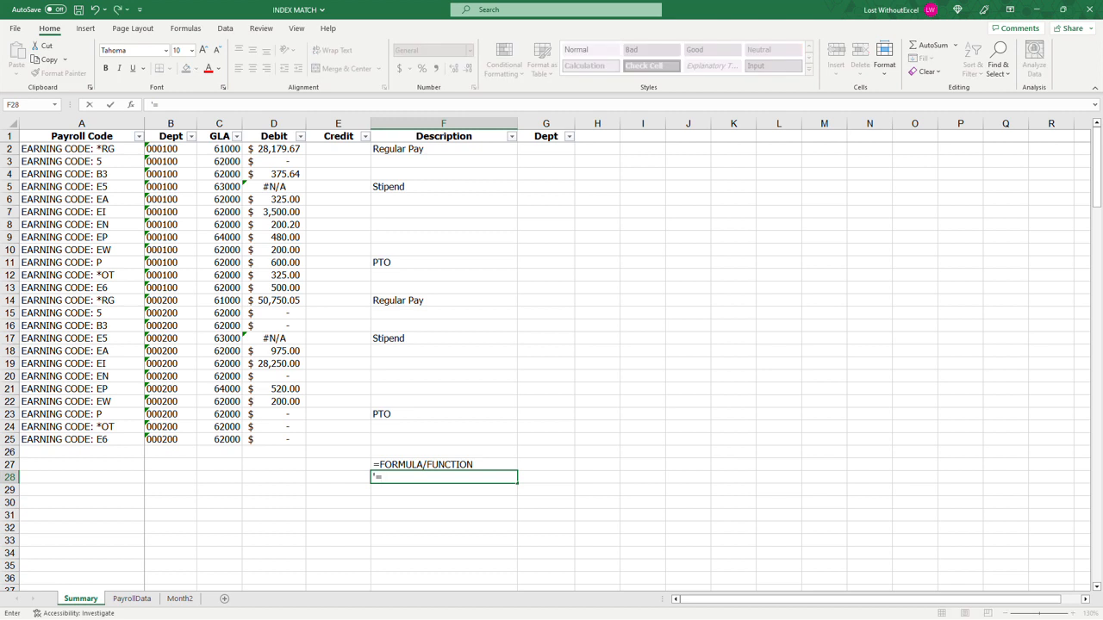
type("IF(ISNA(FORMULA")
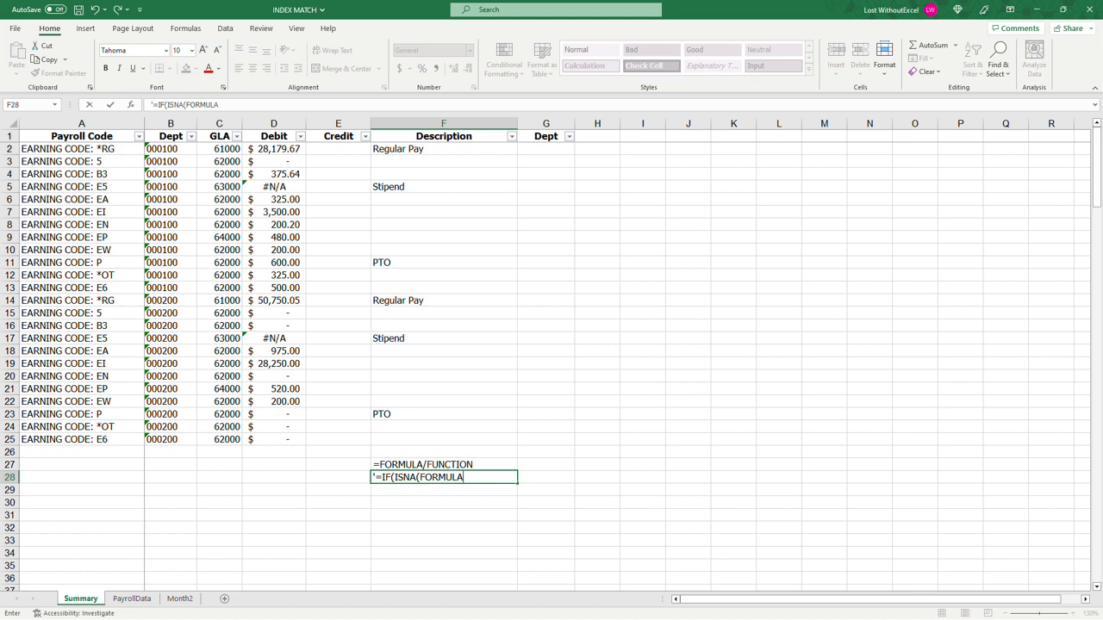
type("),0")
type(",(FORMULA))")
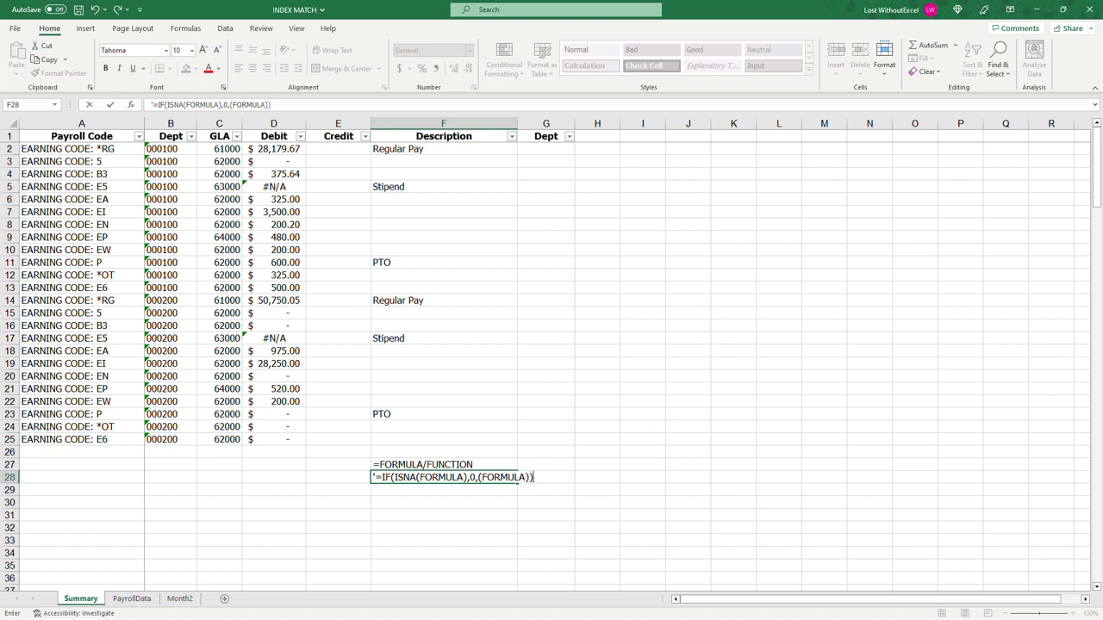
key("Return")
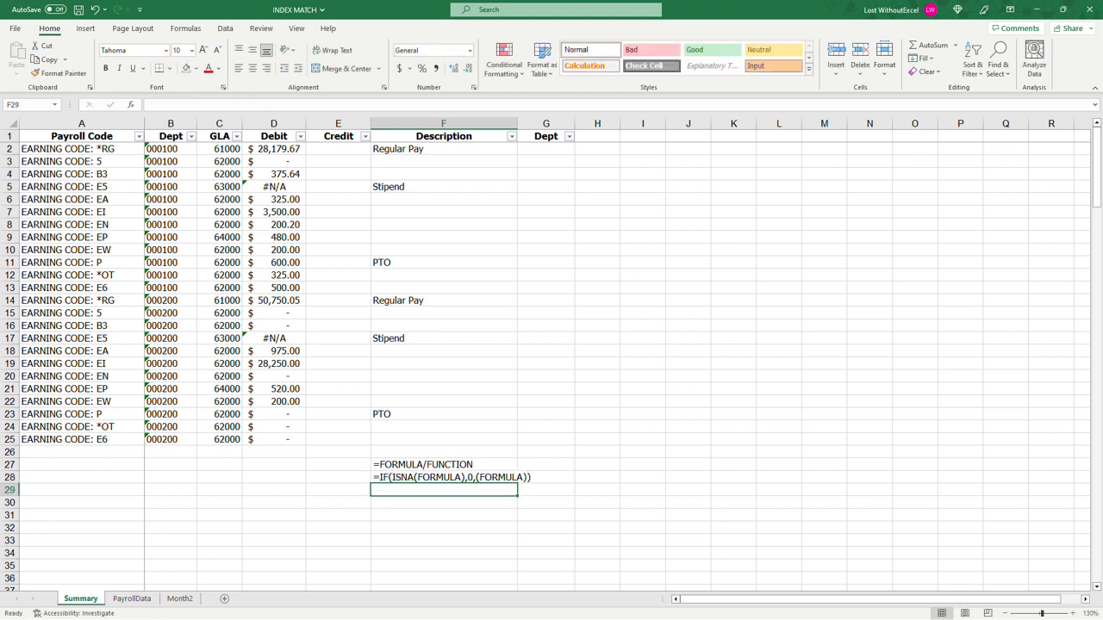
Step: Wrap the existing SUMIF formula in D2 in an ISNA test as the condition of an IF function
left_click(277, 148)
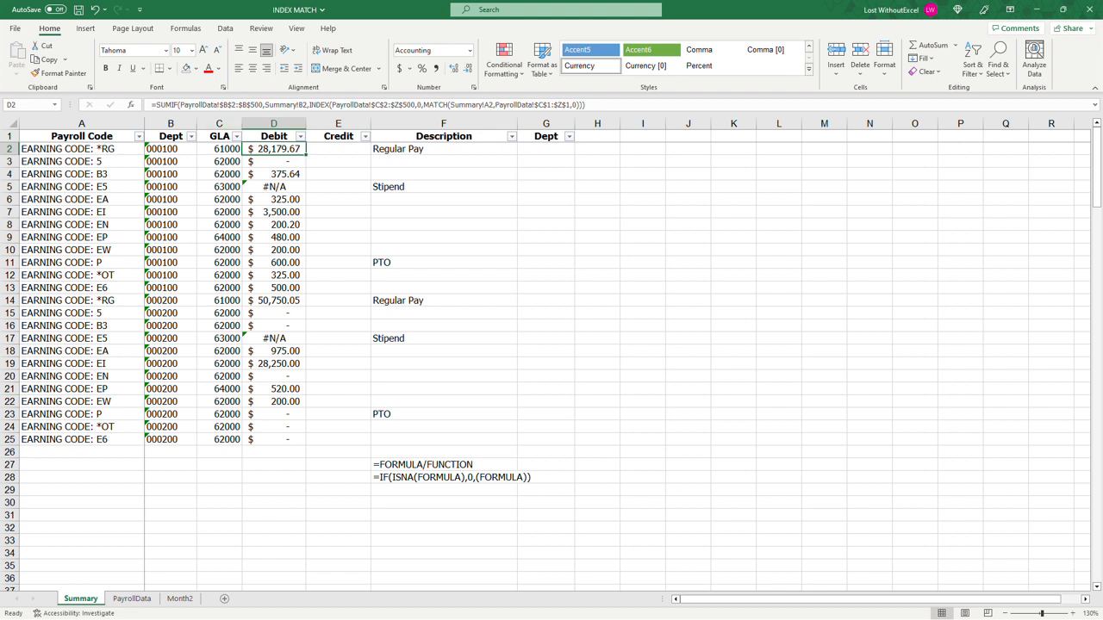
left_click(191, 104)
left_click_drag(191, 104, 156, 104)
key("ctrl+x")
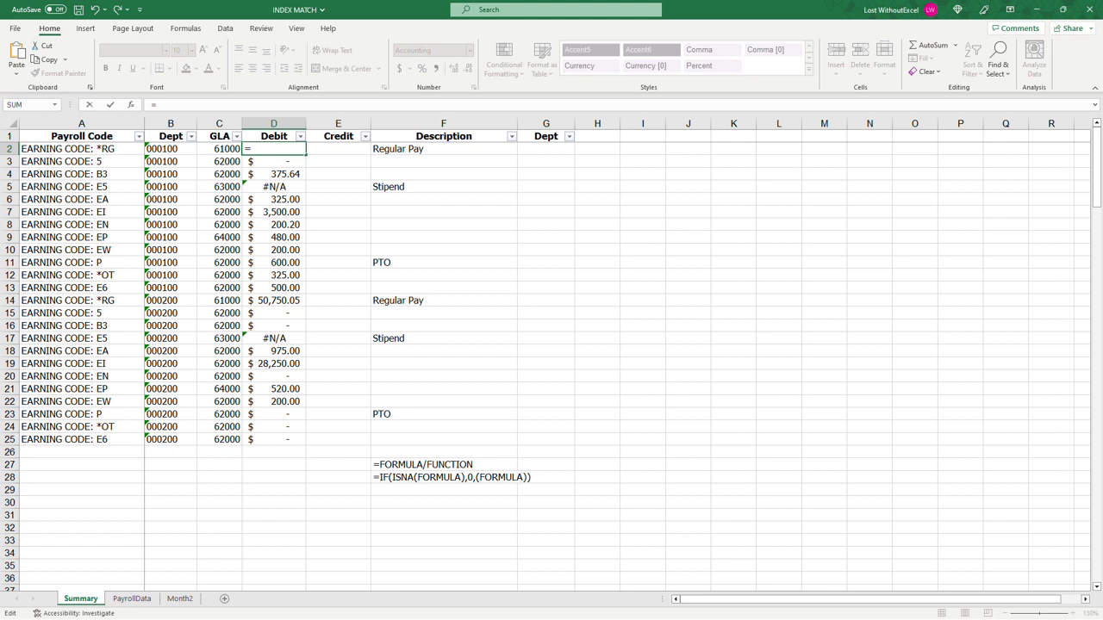
type("if(isna(")
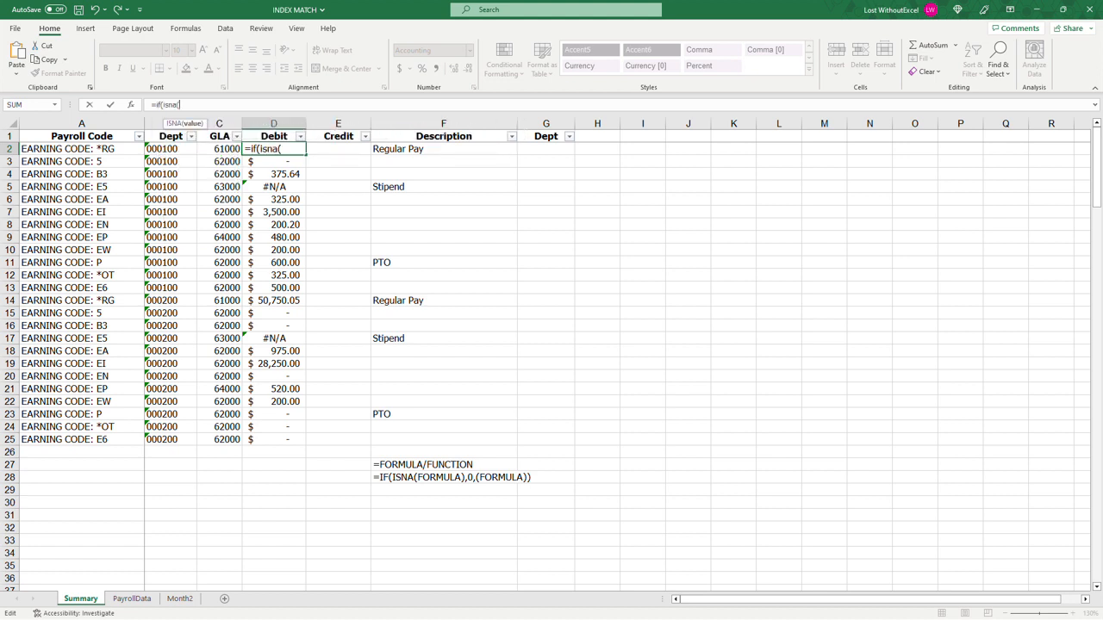
key("ctrl+v")
type(")")
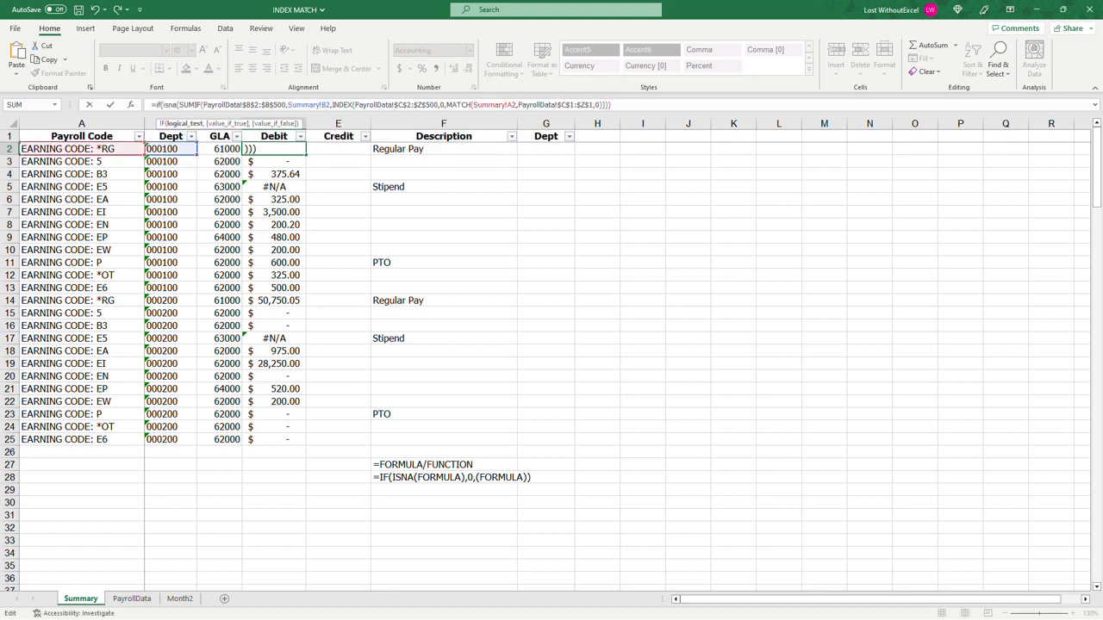
type(",0")
Step: Complete the IF formula in D2 with 0 as the true result and the same SUMIF formula as the false result
type(",")
key("ctrl+v")
type(")")
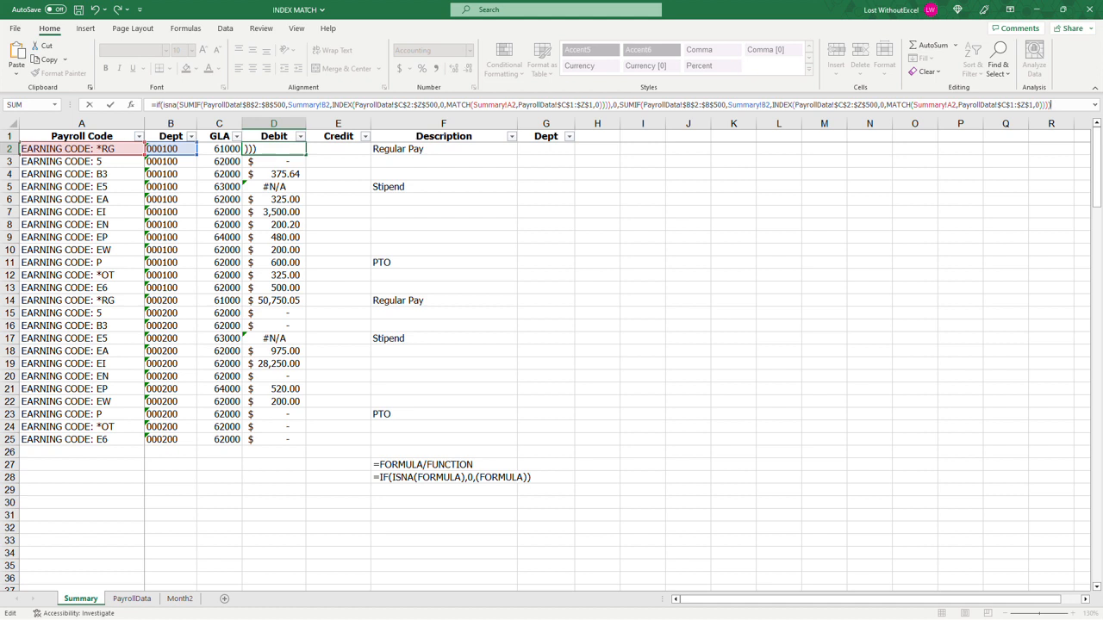
key("Return")
Step: Compare the D2 formula with the pattern in F28 and fill it down the Debit column through D25
left_click(284, 149)
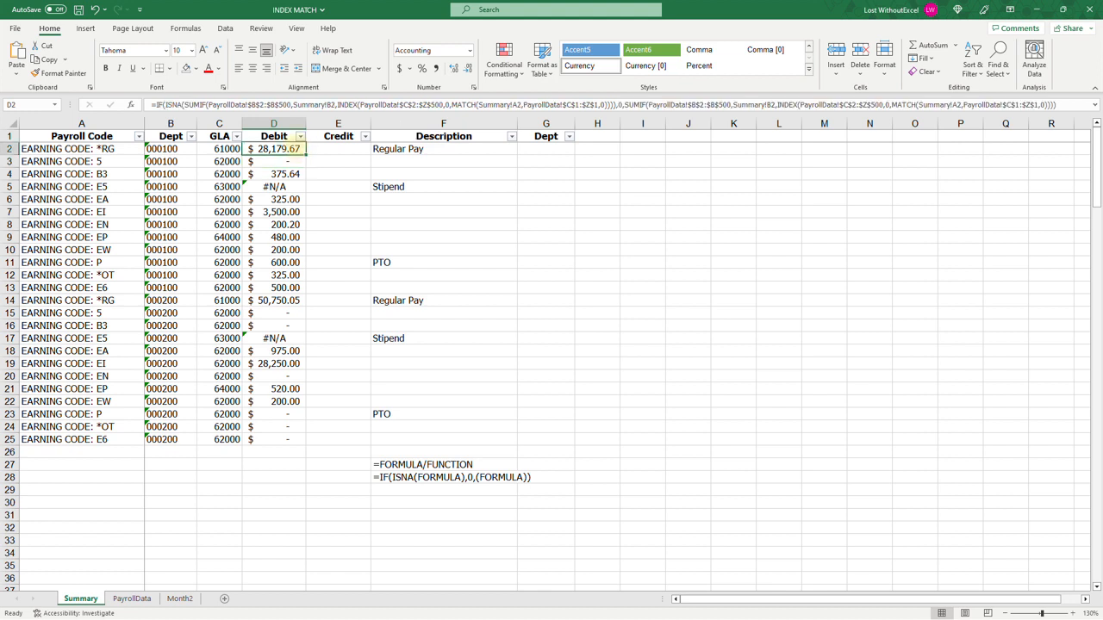
left_click(518, 479)
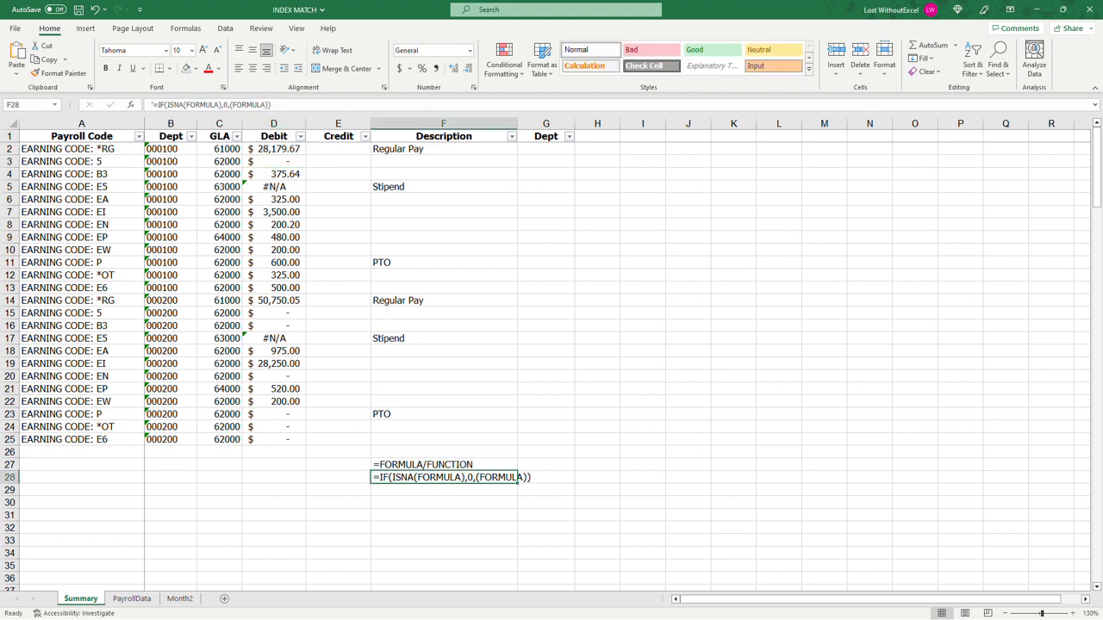
left_click(291, 147)
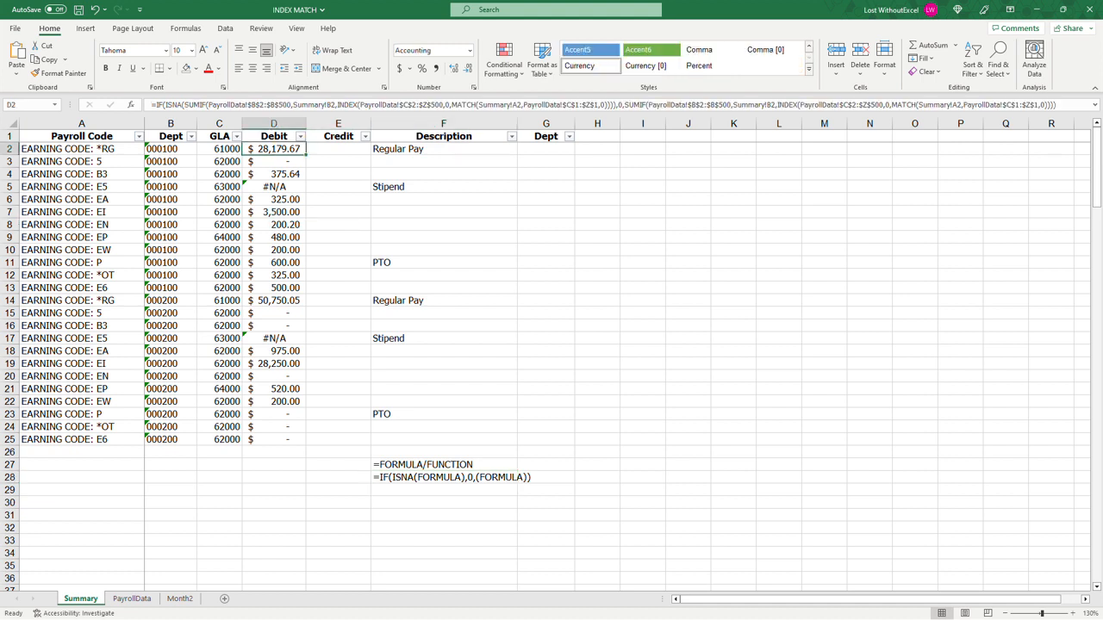
double_click(305, 156)
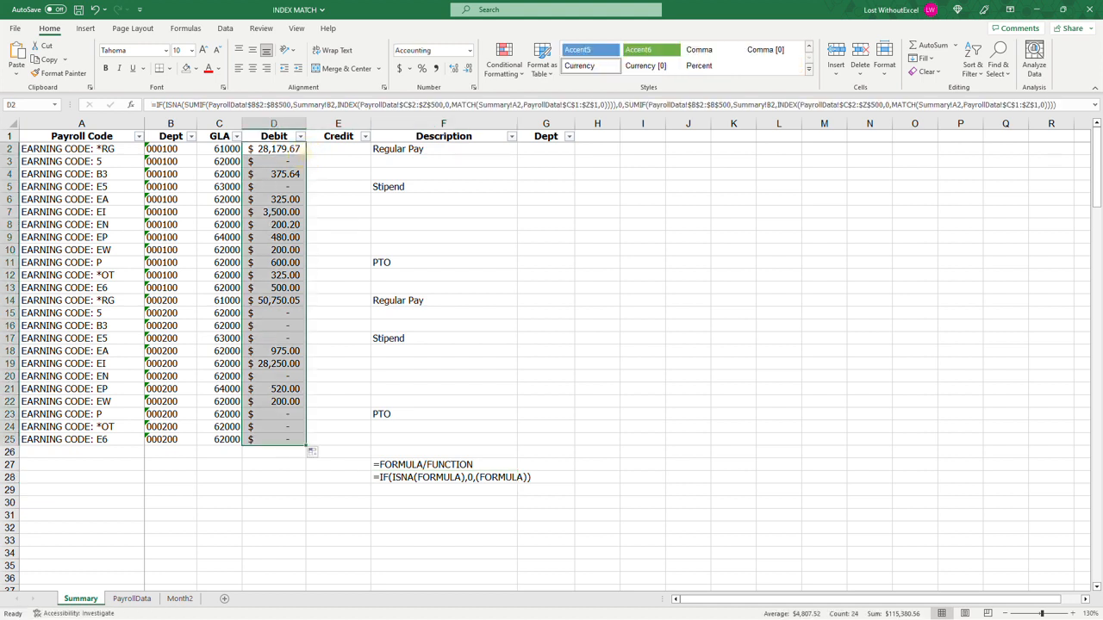
Step: Examine the EARNING CODE: E5 debit in D5 and the payroll codes in A2:A25
left_click(287, 187)
left_click(117, 187)
left_click(273, 187)
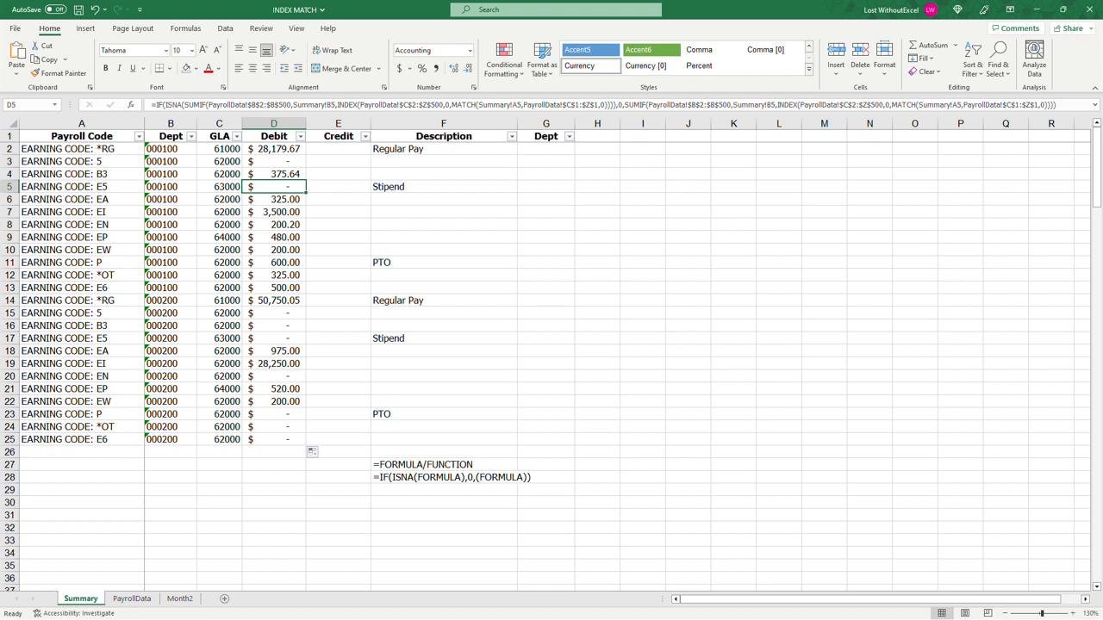
left_click_drag(86, 149, 99, 440)
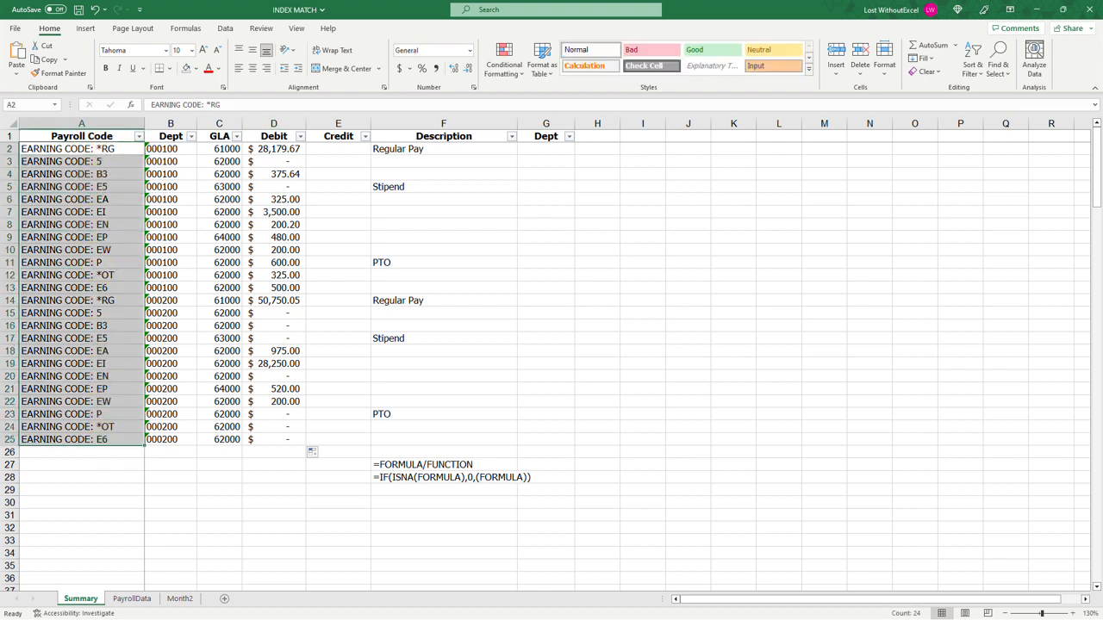
left_click(483, 465)
left_click(468, 515)
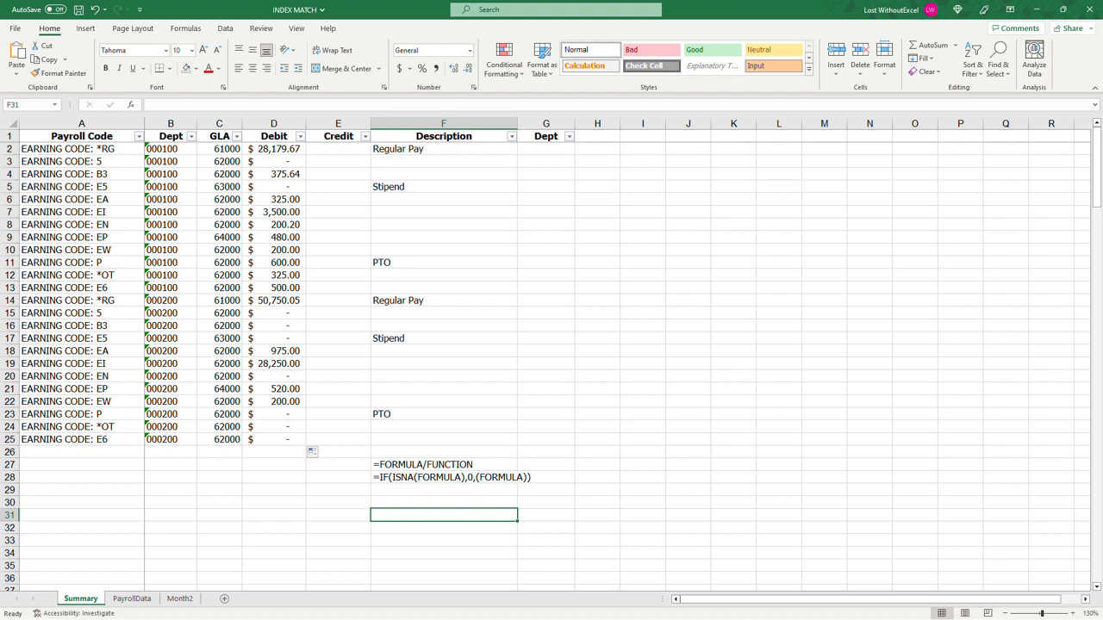
Step: Examine the earning code columns C:N and the headers in C1:D1 of PayrollData, and return to the Summary sheet
left_click(132, 598)
left_click(382, 248)
left_click(377, 269)
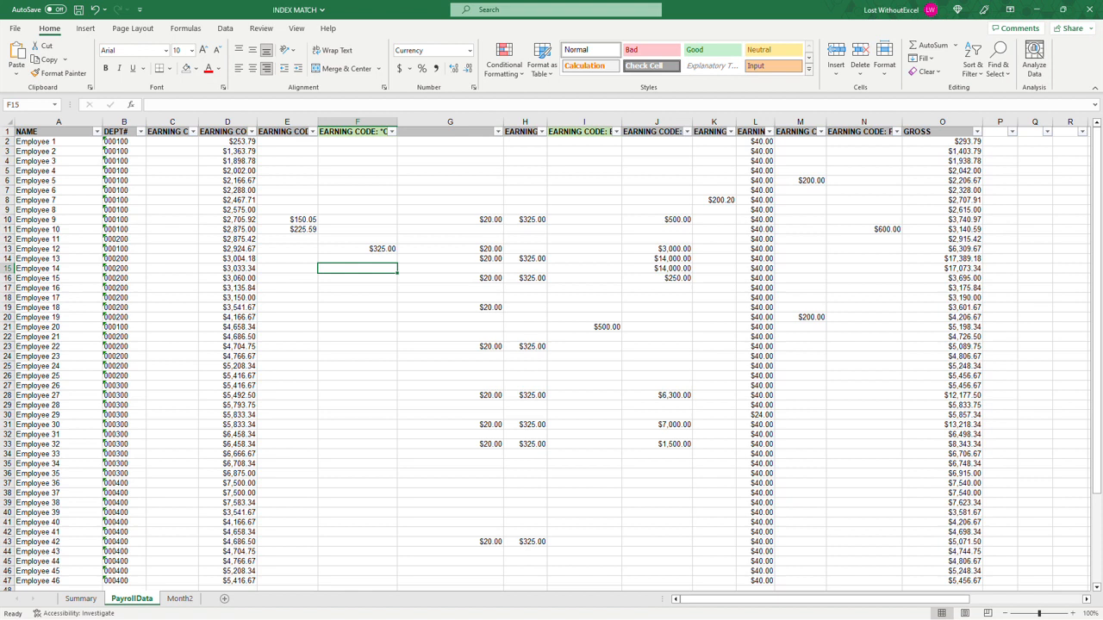
left_click_drag(172, 121, 862, 112)
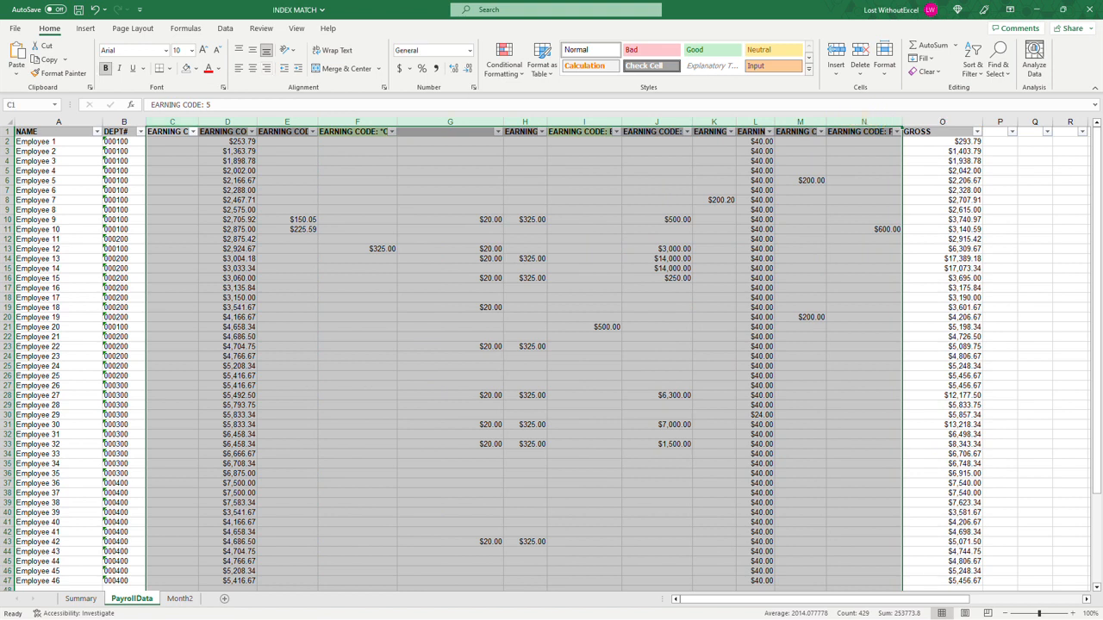
left_click_drag(177, 131, 229, 131)
left_click(228, 133)
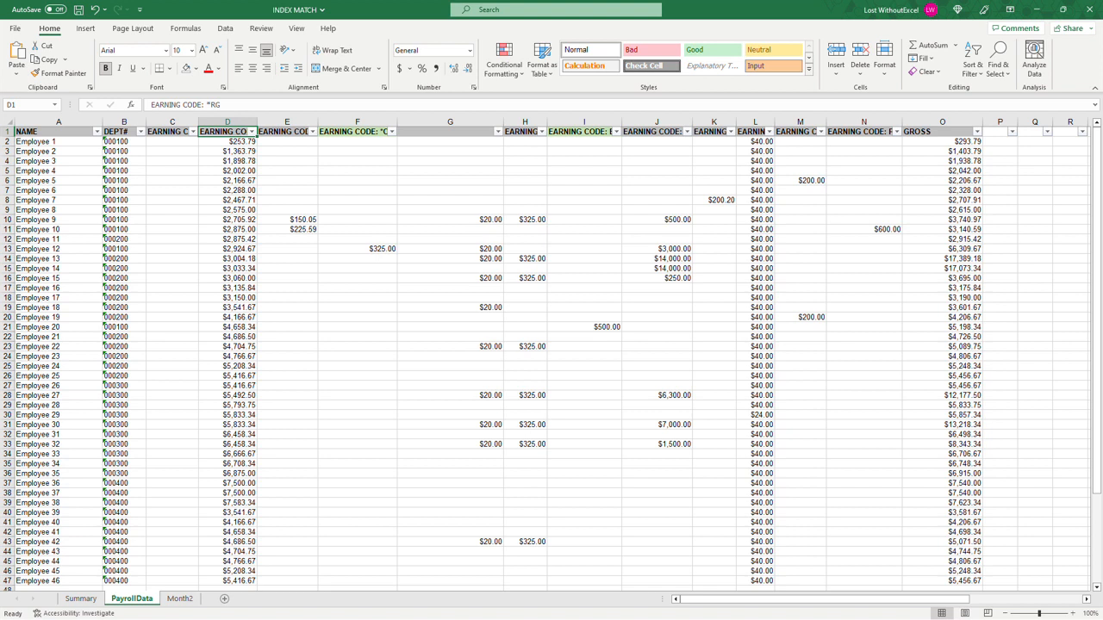
left_click(80, 598)
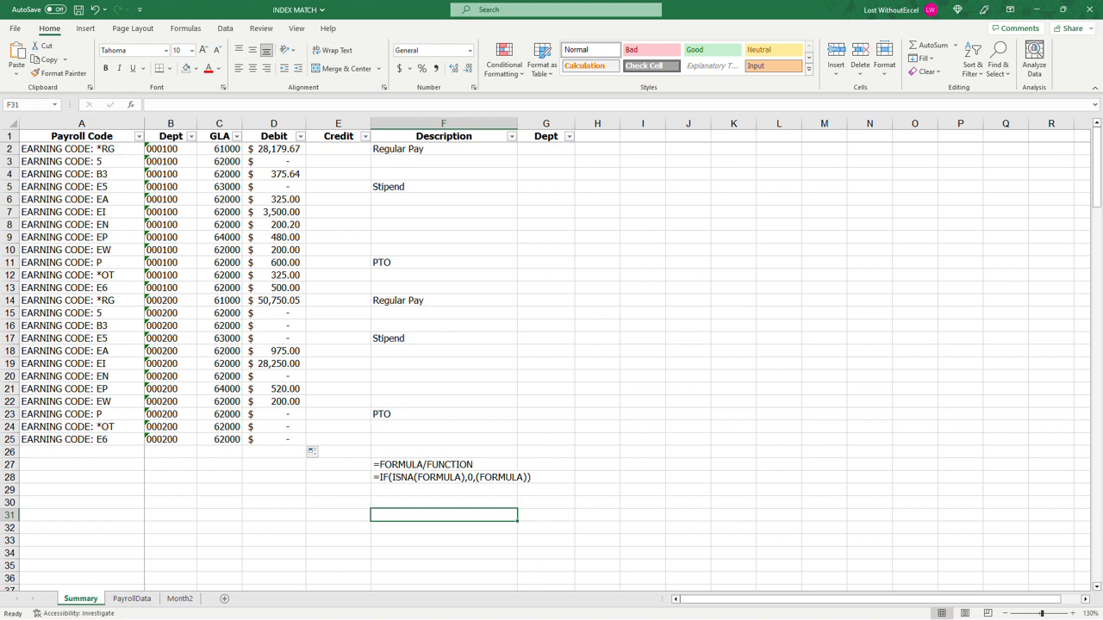
Step: Examine the Debit formulas in D5 and D2 along with the department 000100 payroll codes in A2:A13
left_click(276, 187)
left_click(276, 150)
left_click_drag(86, 149, 125, 290)
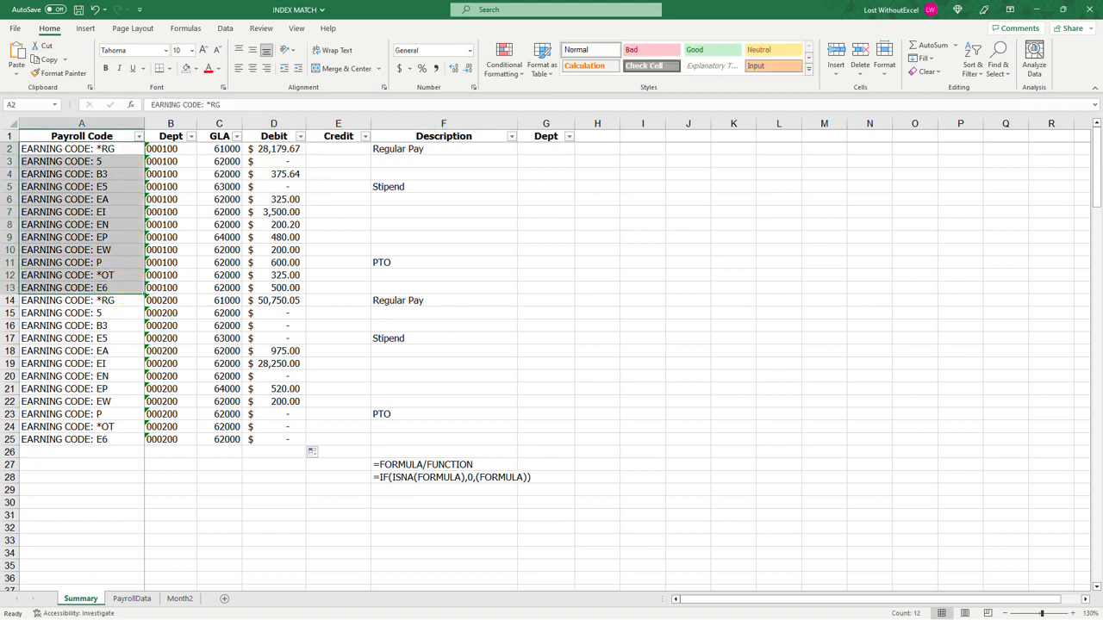